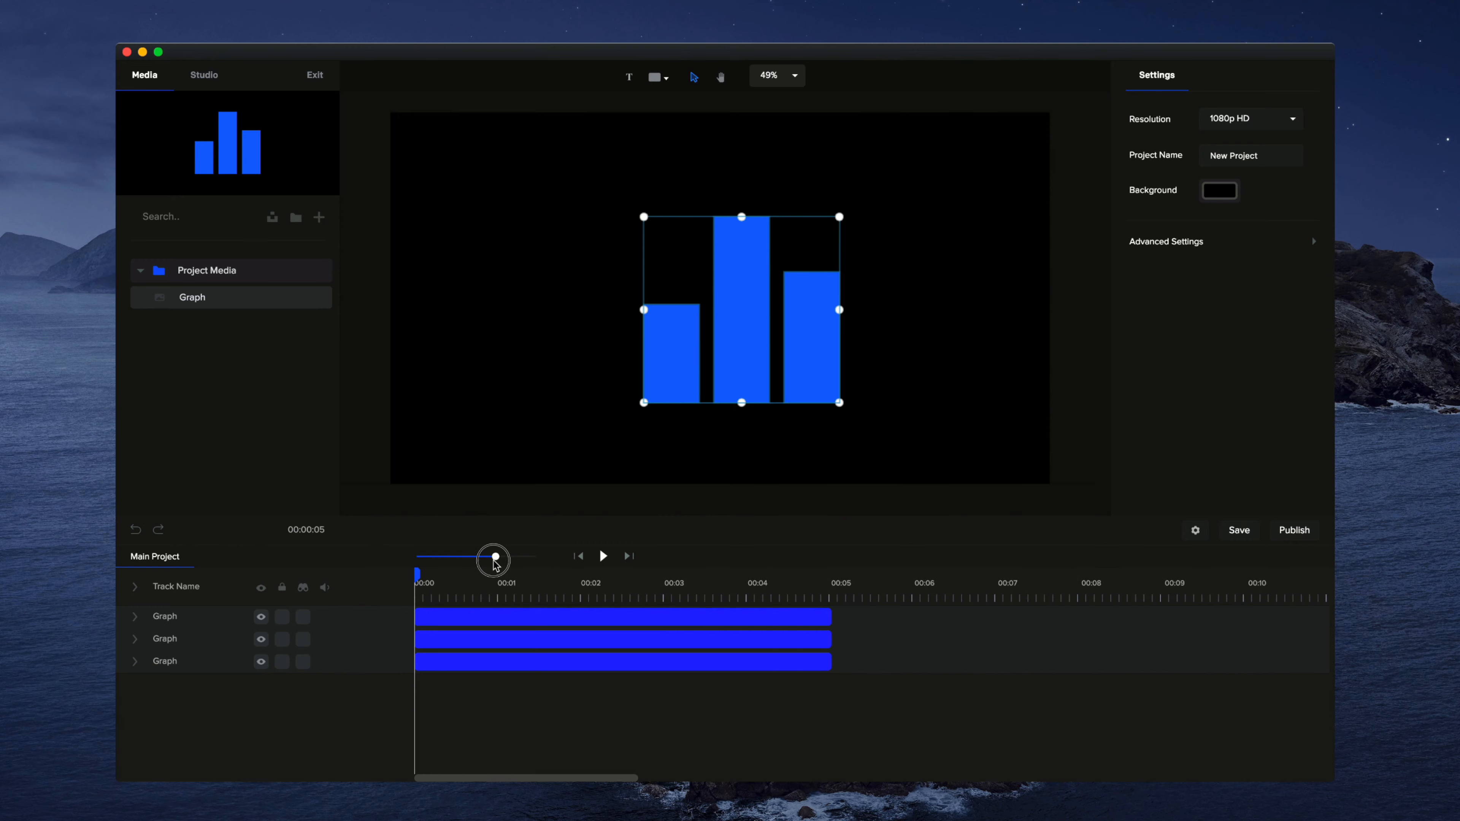
Step: Rename the three Graph tracks to match their bars: Left for the top track, Middle for the second and Right for the third
left_click(890, 359)
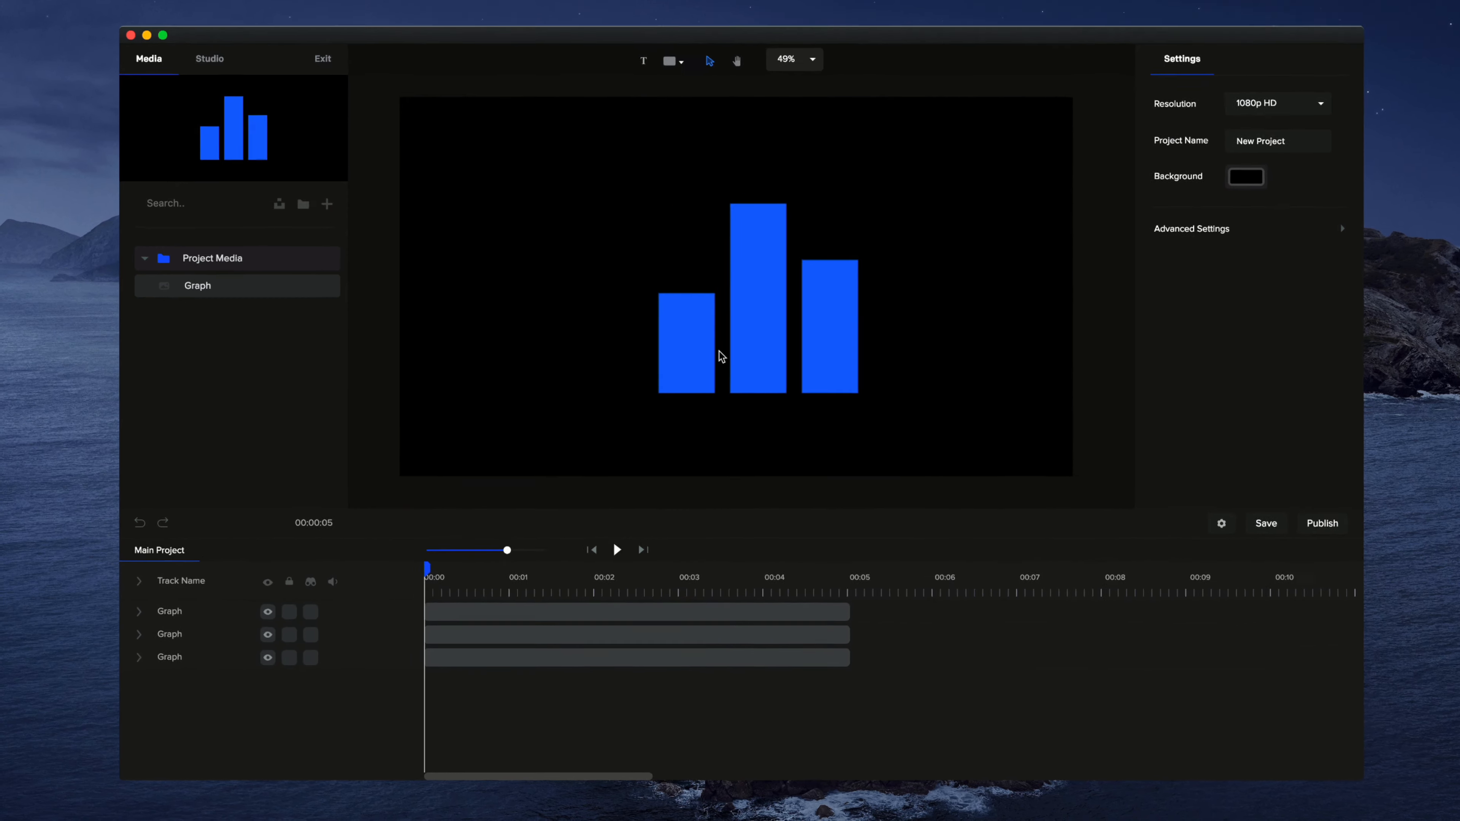
left_click(716, 353)
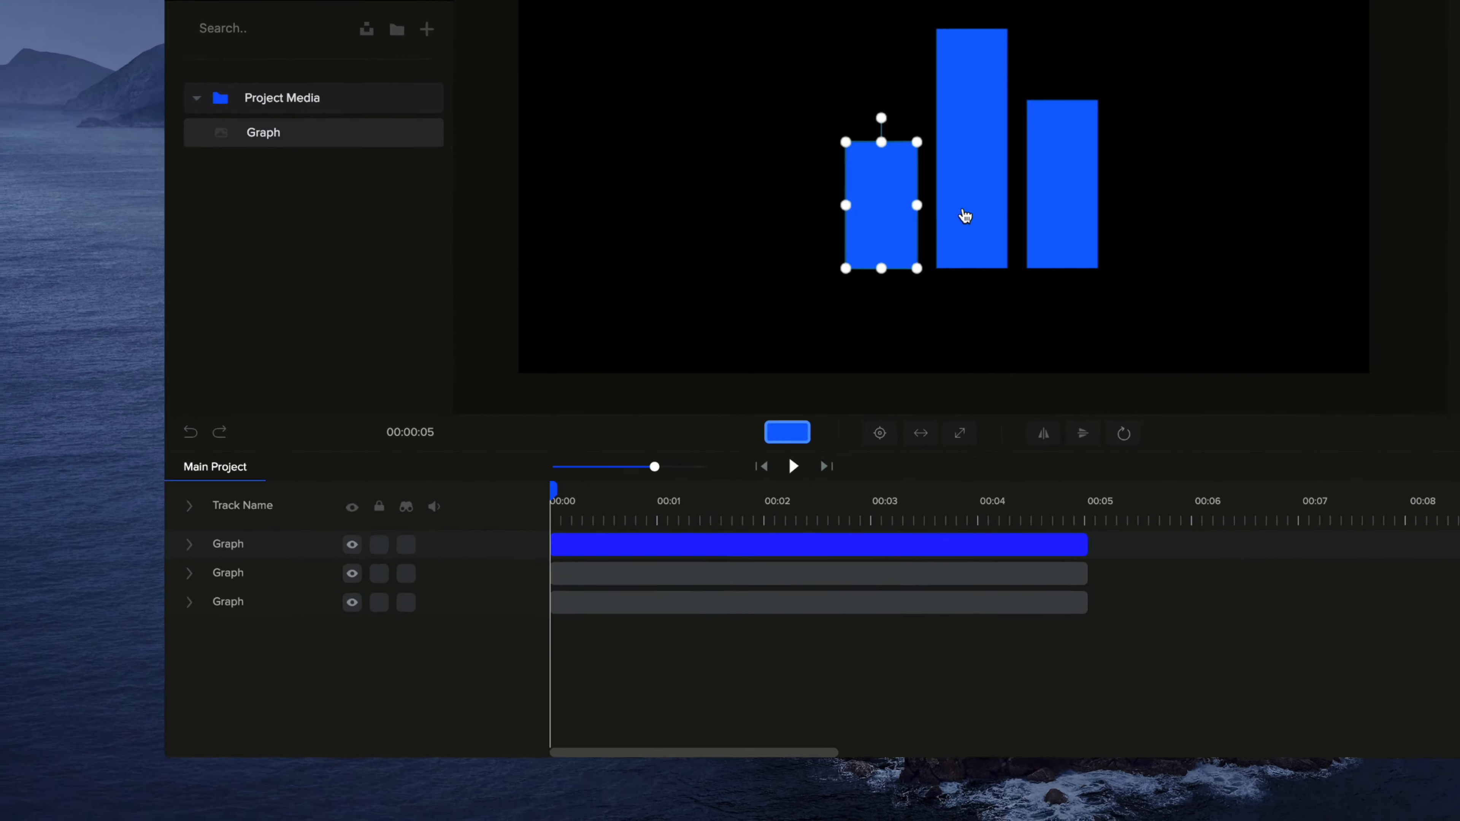
left_click(754, 353)
left_click(828, 345)
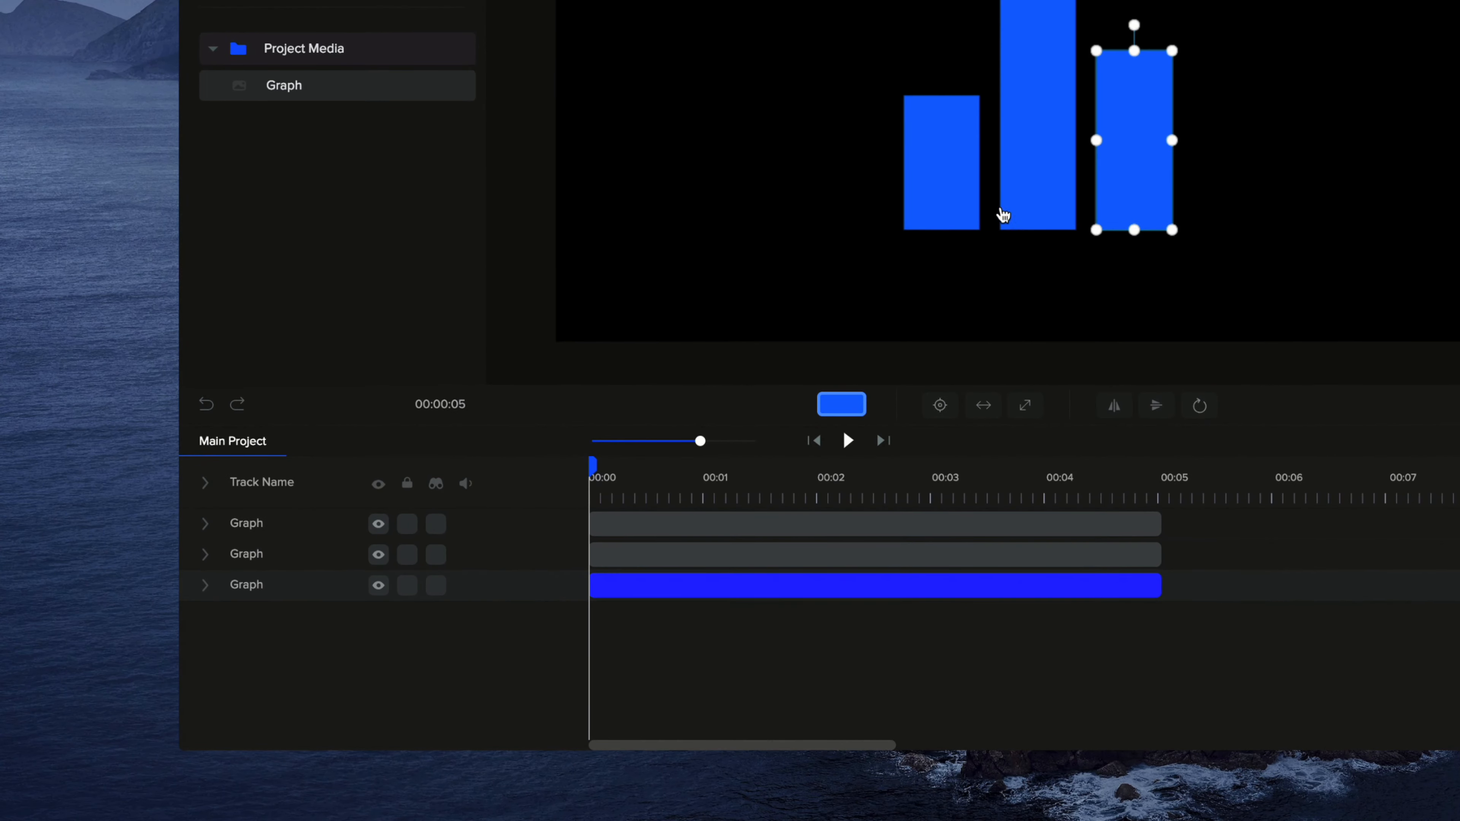
double_click(260, 585)
double_click(258, 554)
type("Midd")
double_click(257, 522)
type("Left")
Step: Hide the Left track and show it again to check which bar it controls, then clear the selection
left_click(377, 523)
left_click(378, 523)
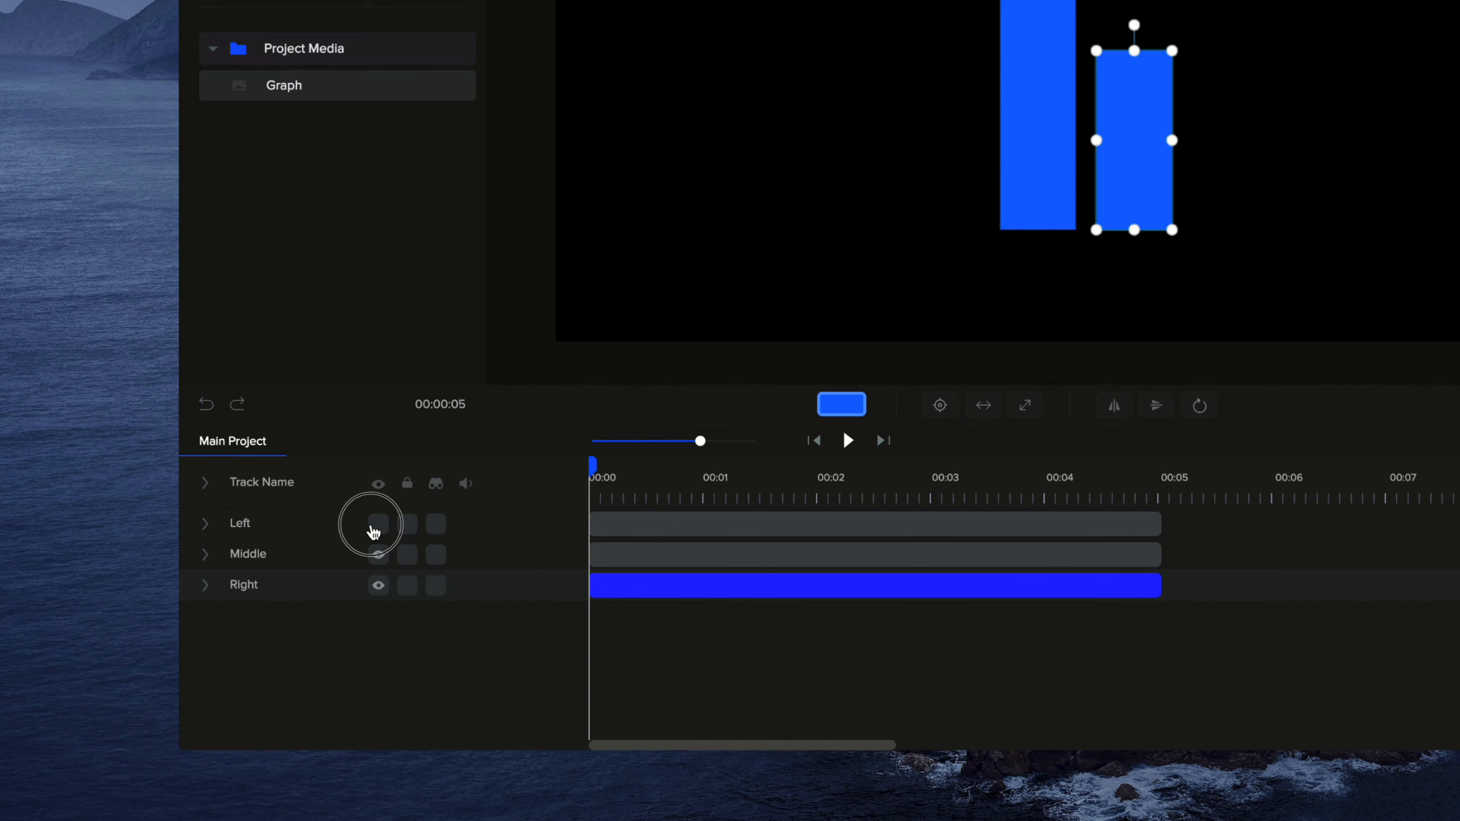
left_click(1178, 262)
Step: Change the left bar's solid fill to the slightly lighter blue #1578FF
left_click(948, 153)
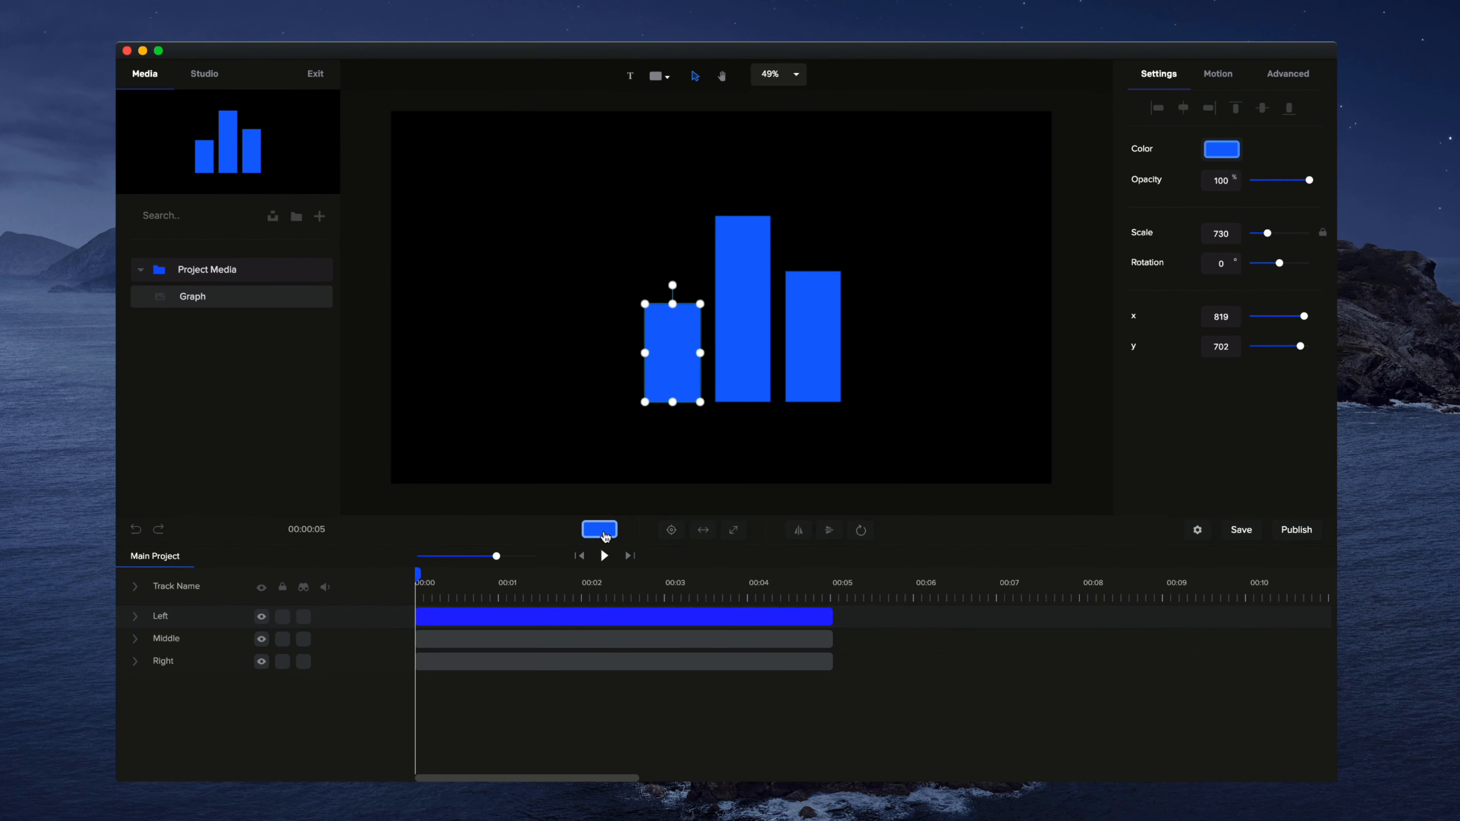
left_click(603, 532)
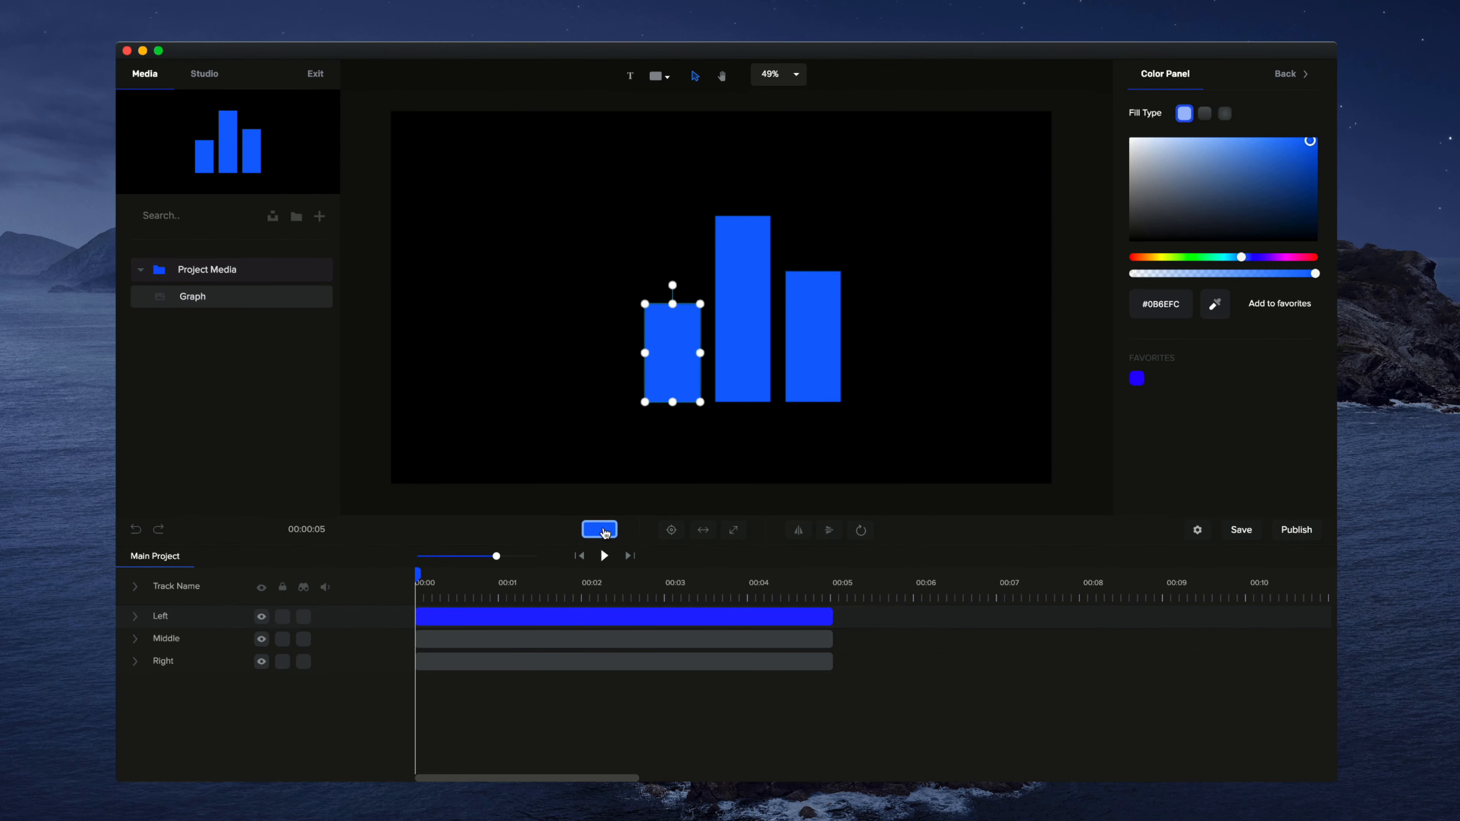
mouse_move(1291, 154)
left_mouse_down()
mouse_move(1213, 127)
mouse_move(1303, 138)
left_mouse_up()
Step: Give the middle bar a linear gradient fill with a saturated violet-blue as its second colour
left_click(761, 309)
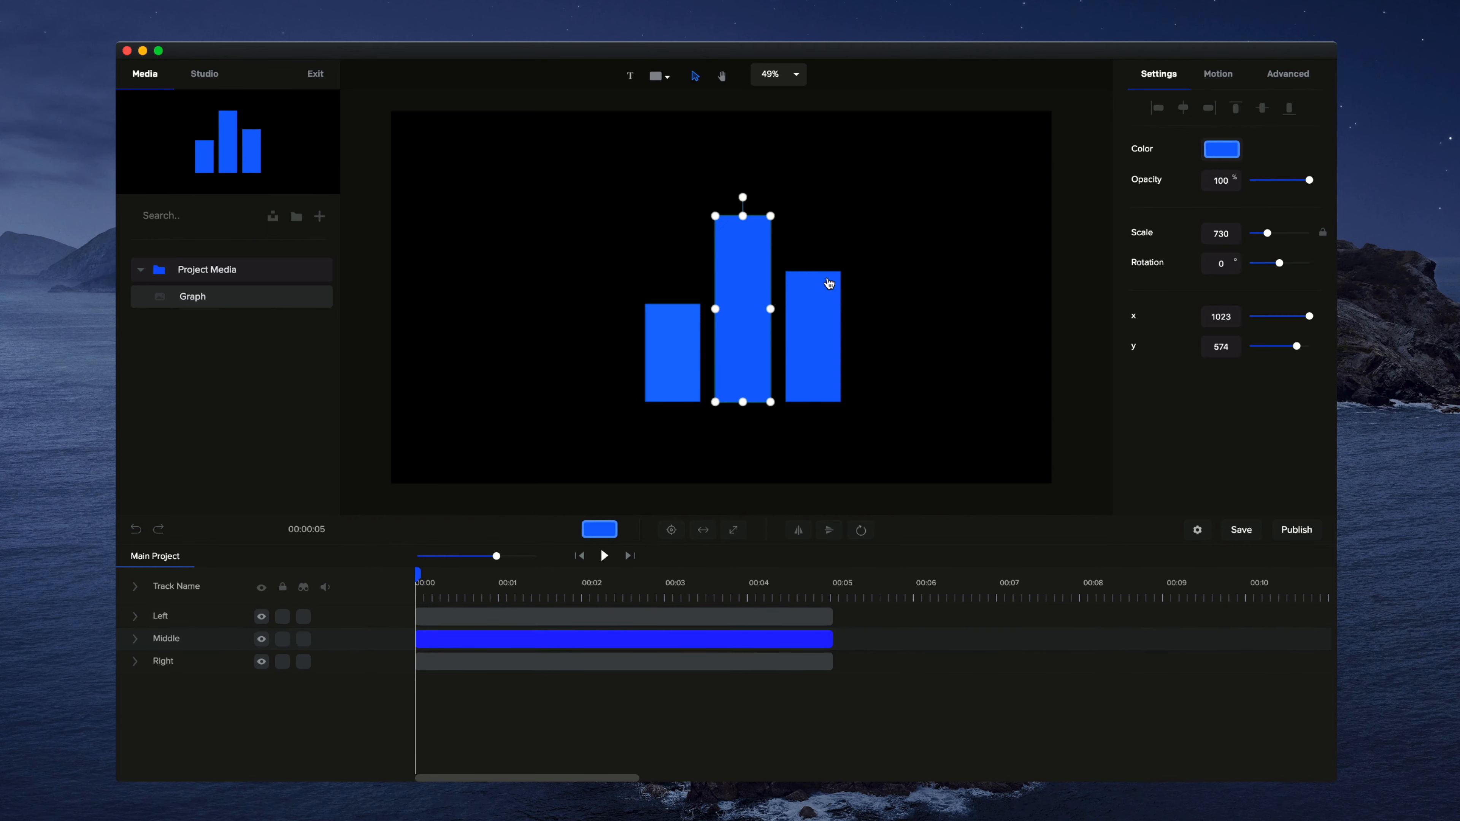
left_click(1223, 150)
left_click(1205, 113)
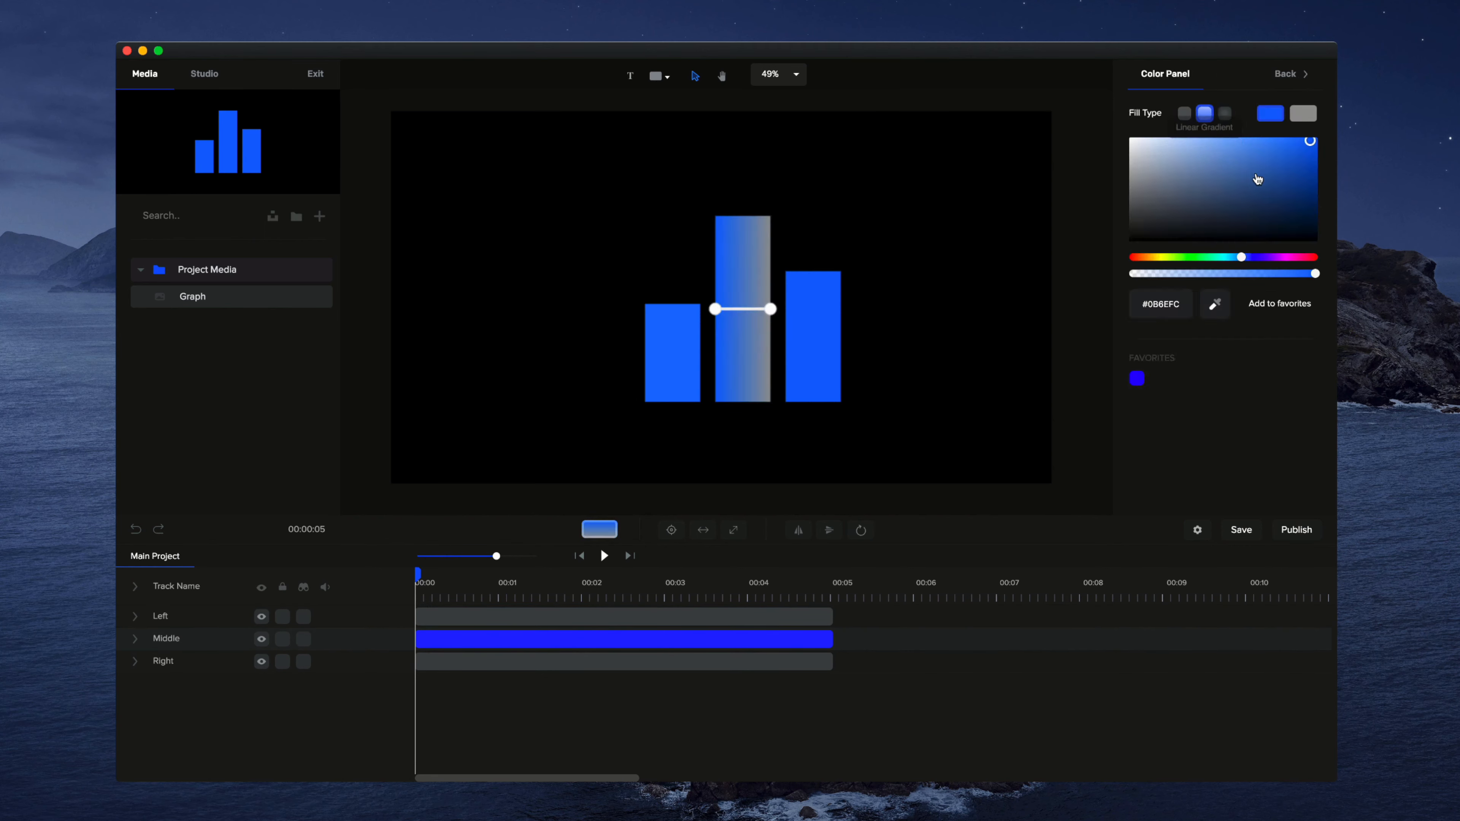
left_click(1303, 115)
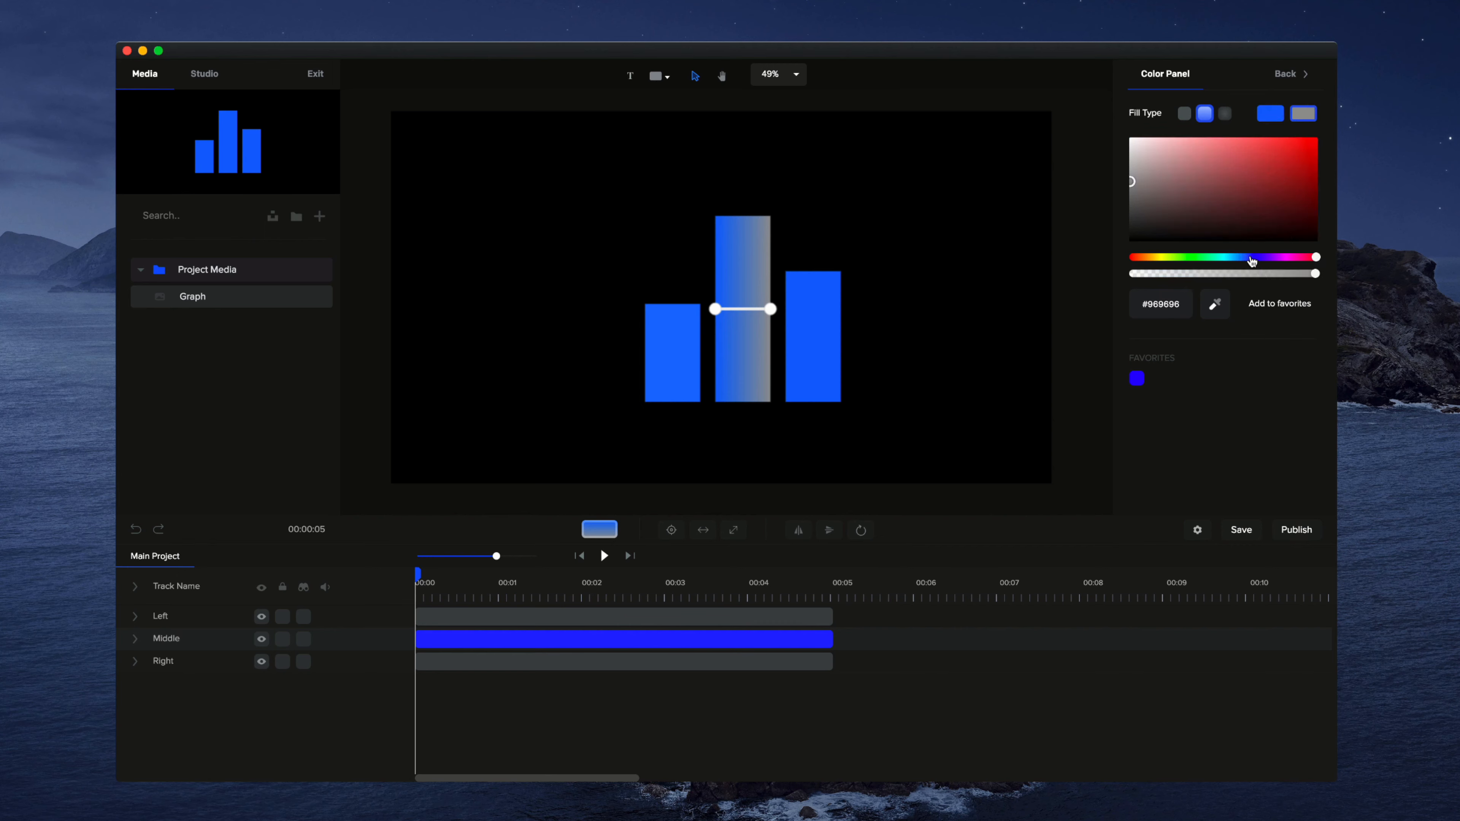
left_click(1253, 257)
left_click(1310, 139)
Step: Give the right bar a linear gradient fill with a saturated violet as its second colour
left_click(810, 343)
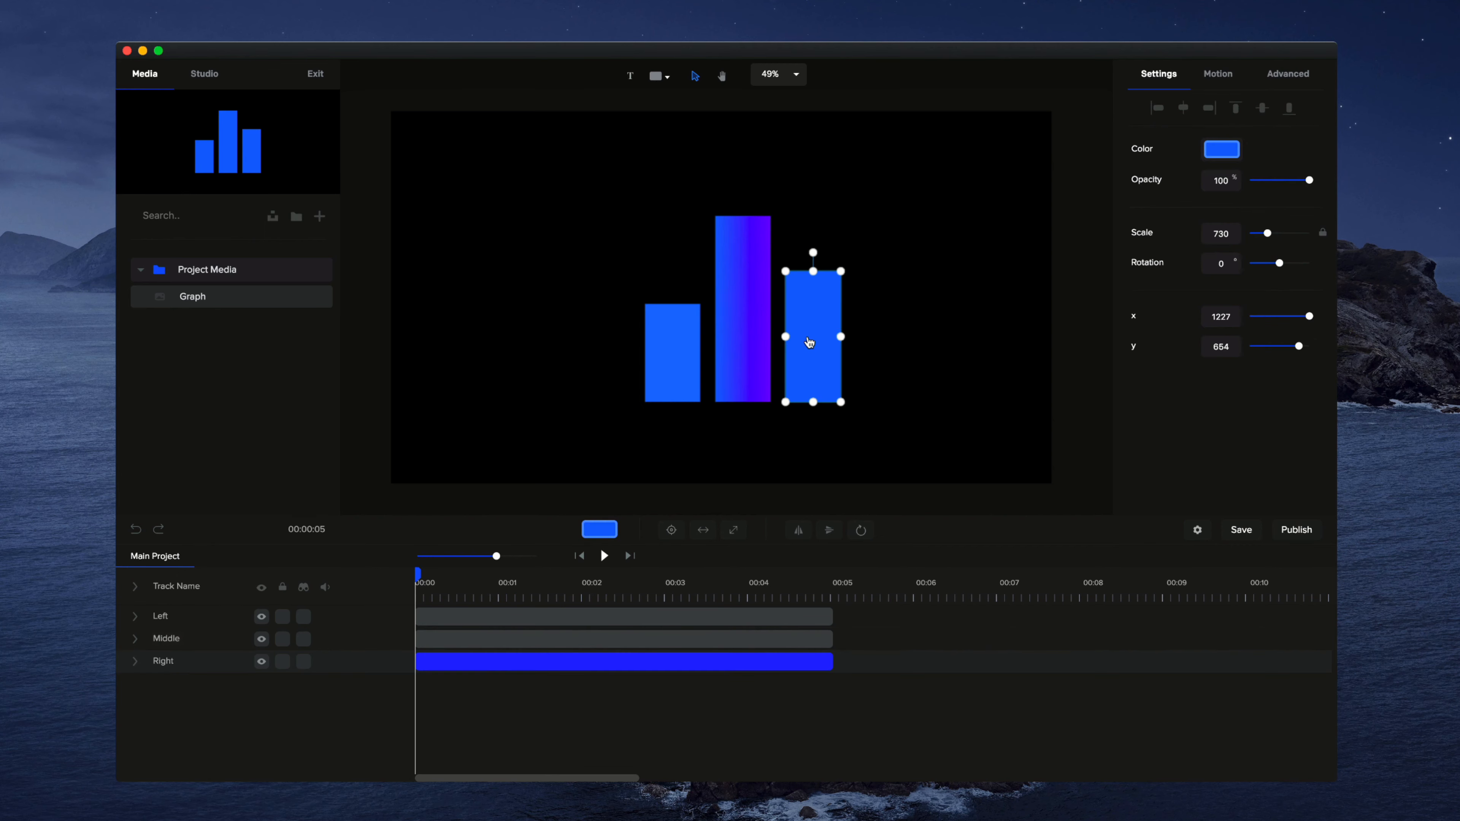
left_click(1217, 150)
left_click(1204, 115)
left_click(1303, 115)
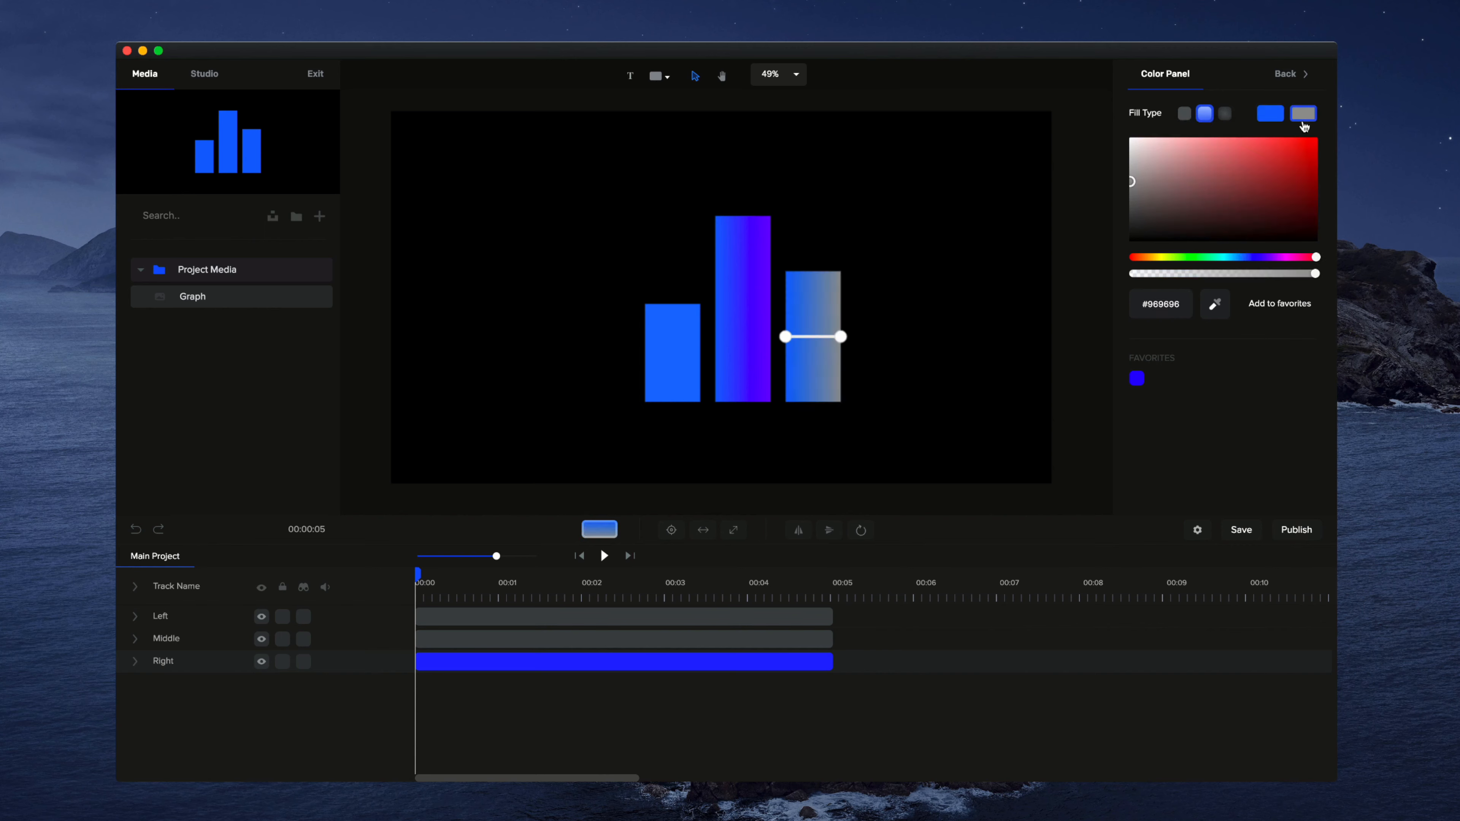
left_click(1268, 258)
left_click(1311, 141)
Step: Give the left bar a linear gradient fill with a saturated purple as its second colour, and deselect it
left_click(675, 341)
left_click(1205, 114)
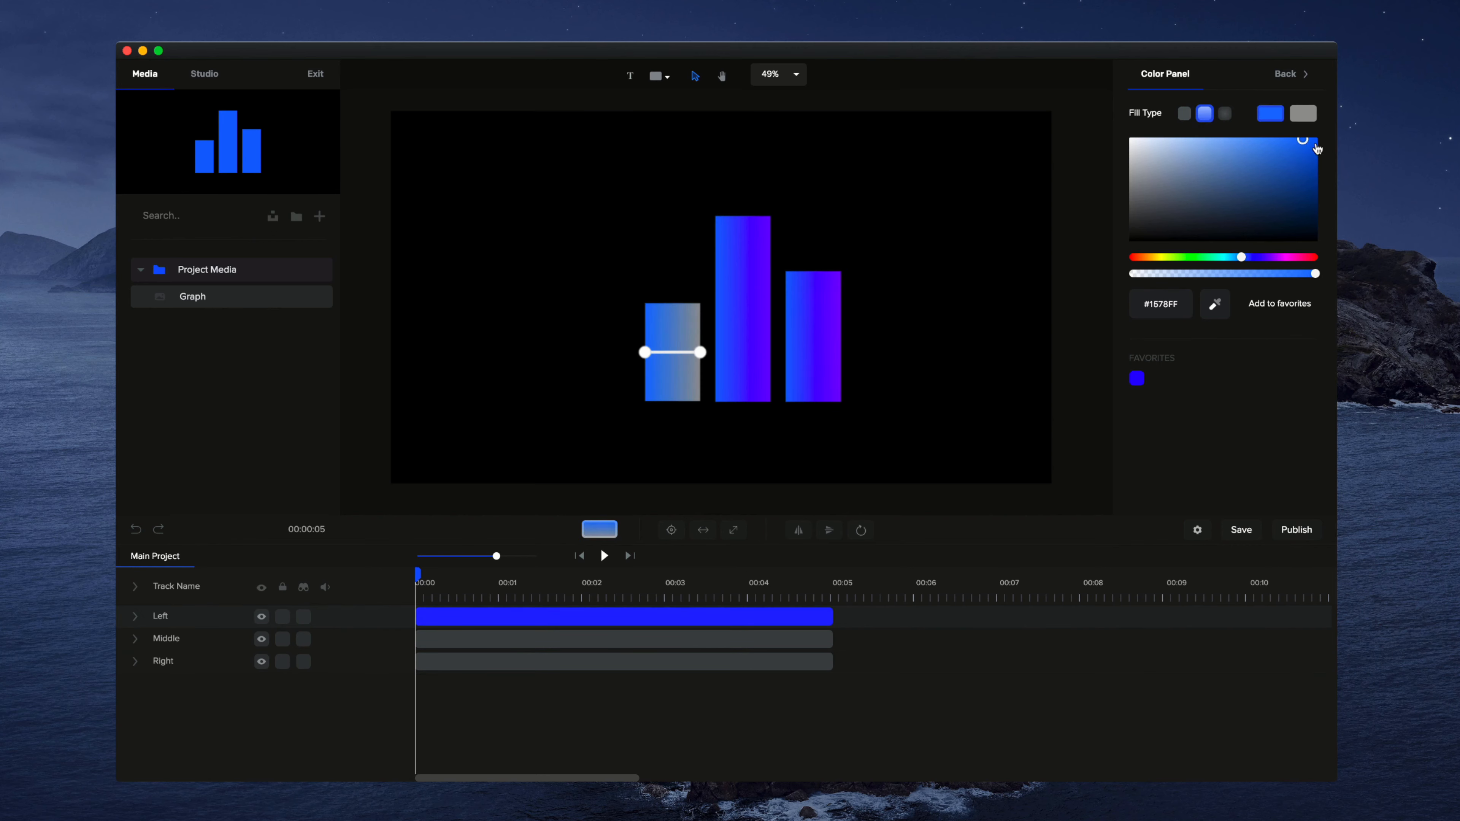
left_click(1303, 115)
left_click(1269, 257)
left_click(1313, 140)
left_click(690, 329)
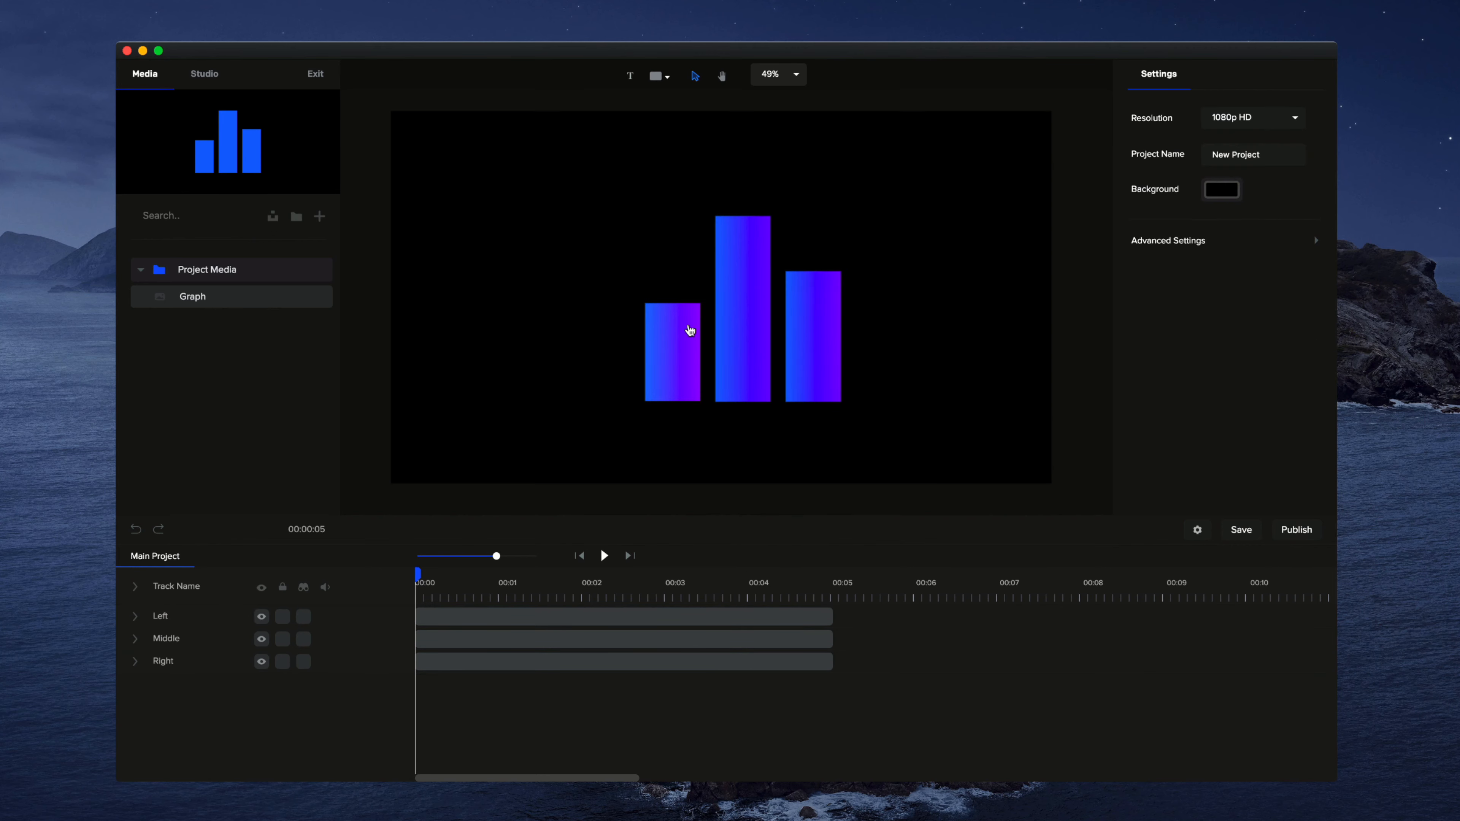
Step: Select all three bars together, move them slightly up and to the left on the canvas, and deselect them
left_click_drag(913, 193, 707, 358)
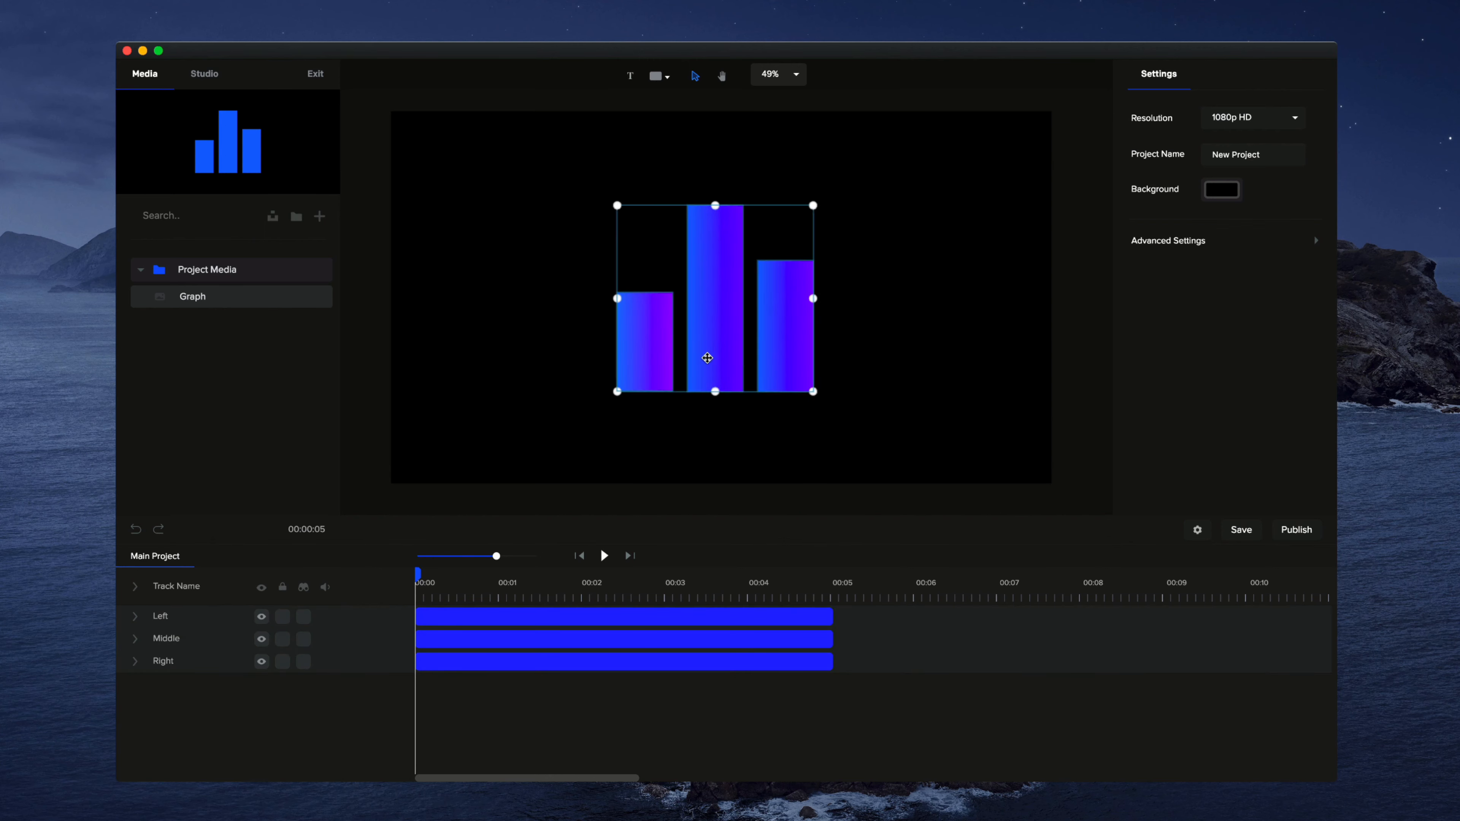
left_click(907, 361)
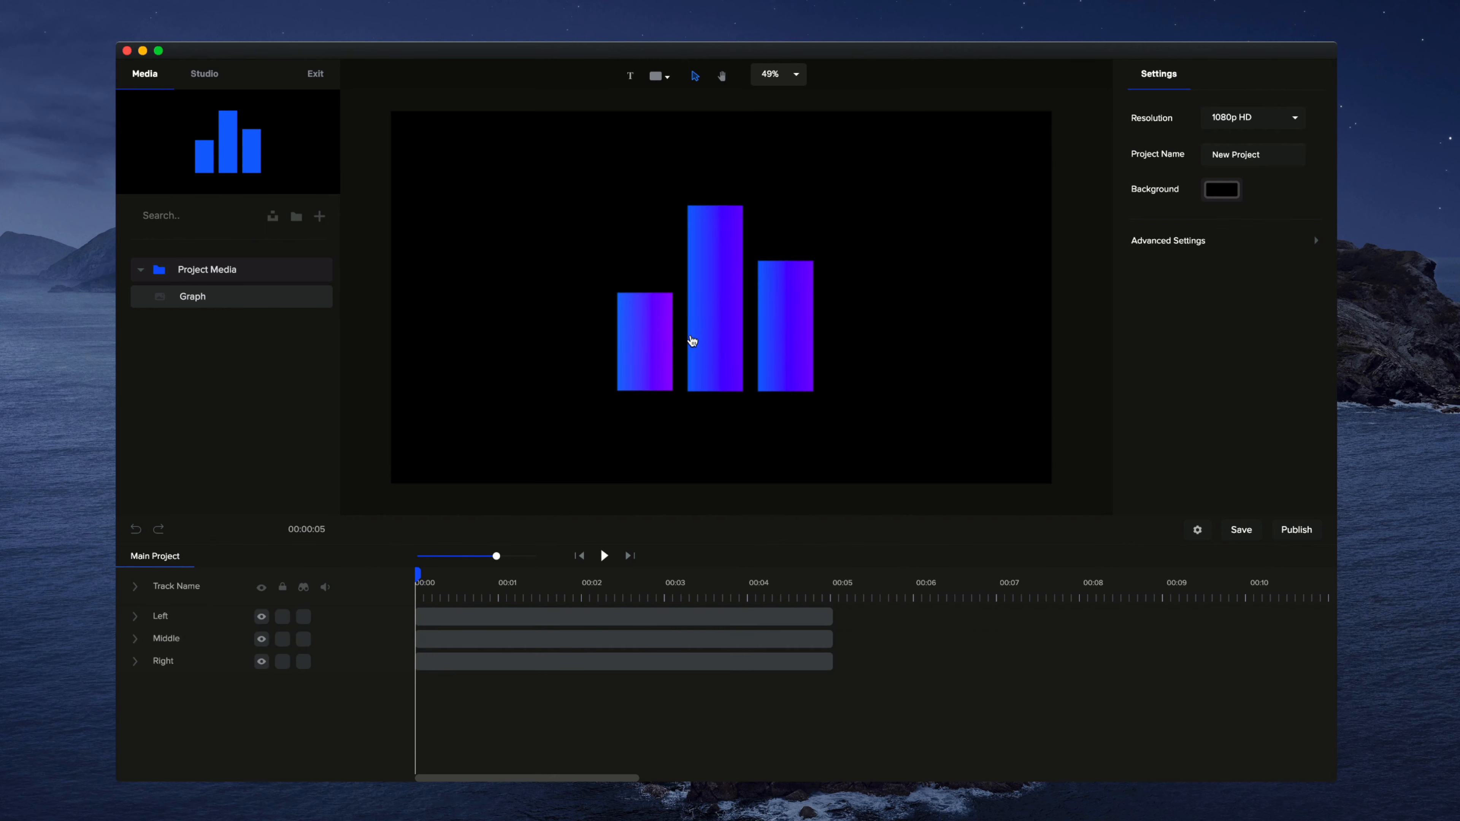
Step: Apply the Scale Up entrance animation from the Zoom group to the middle bar and preview it
left_click(693, 340)
left_click(1220, 76)
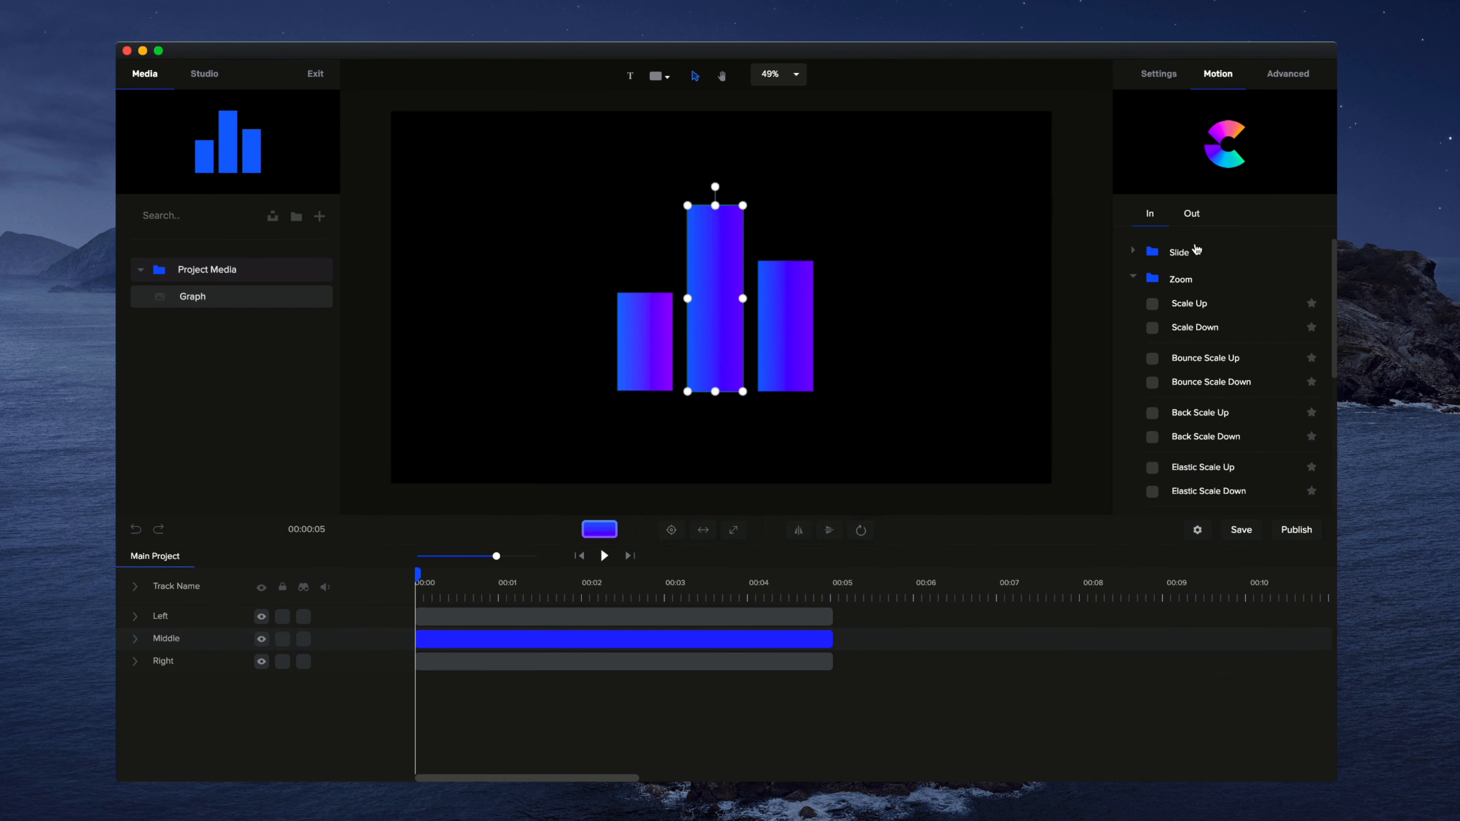
scroll(1160, 314, "down", 1)
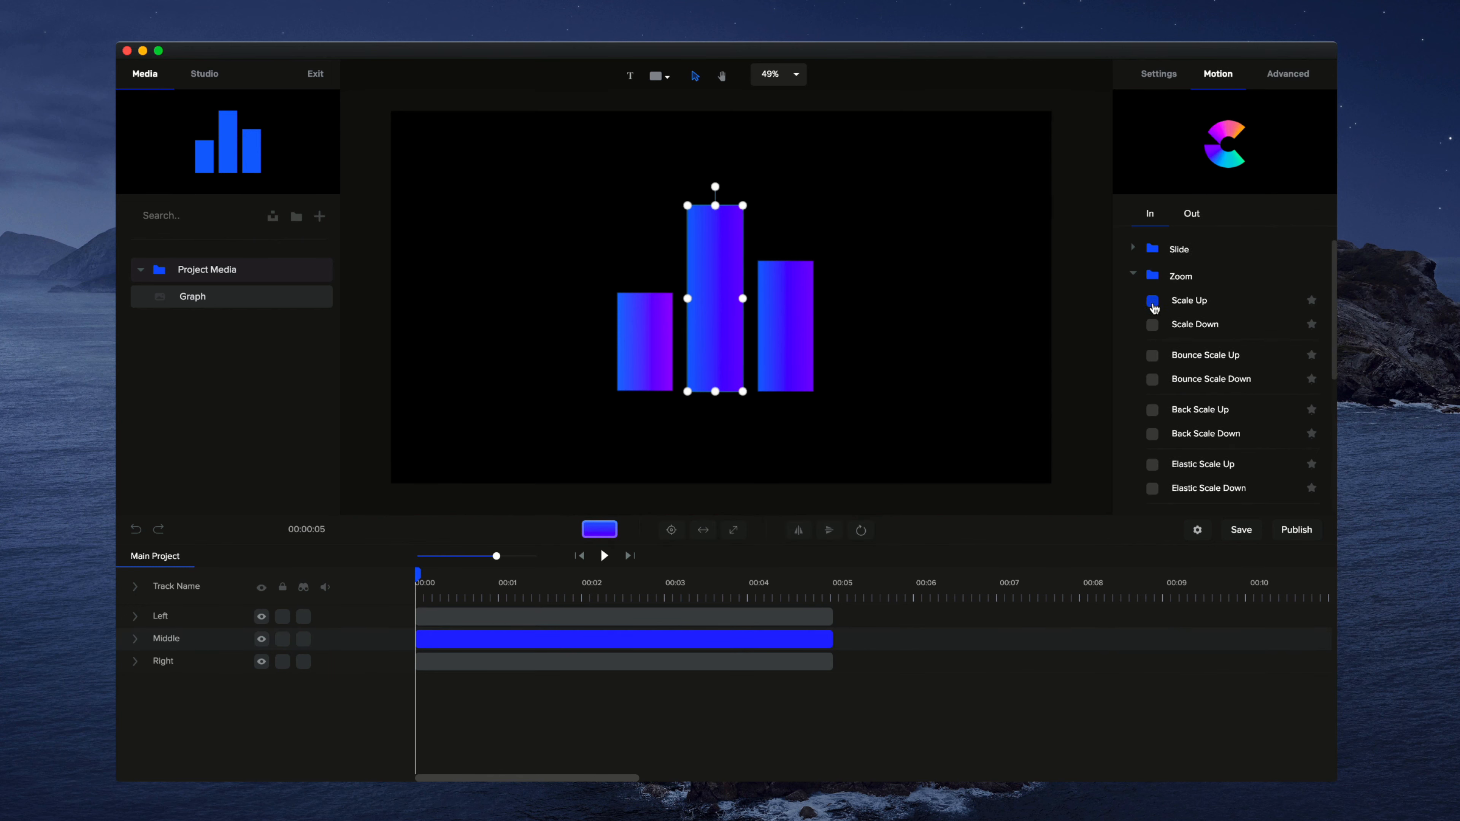
left_click(1152, 301)
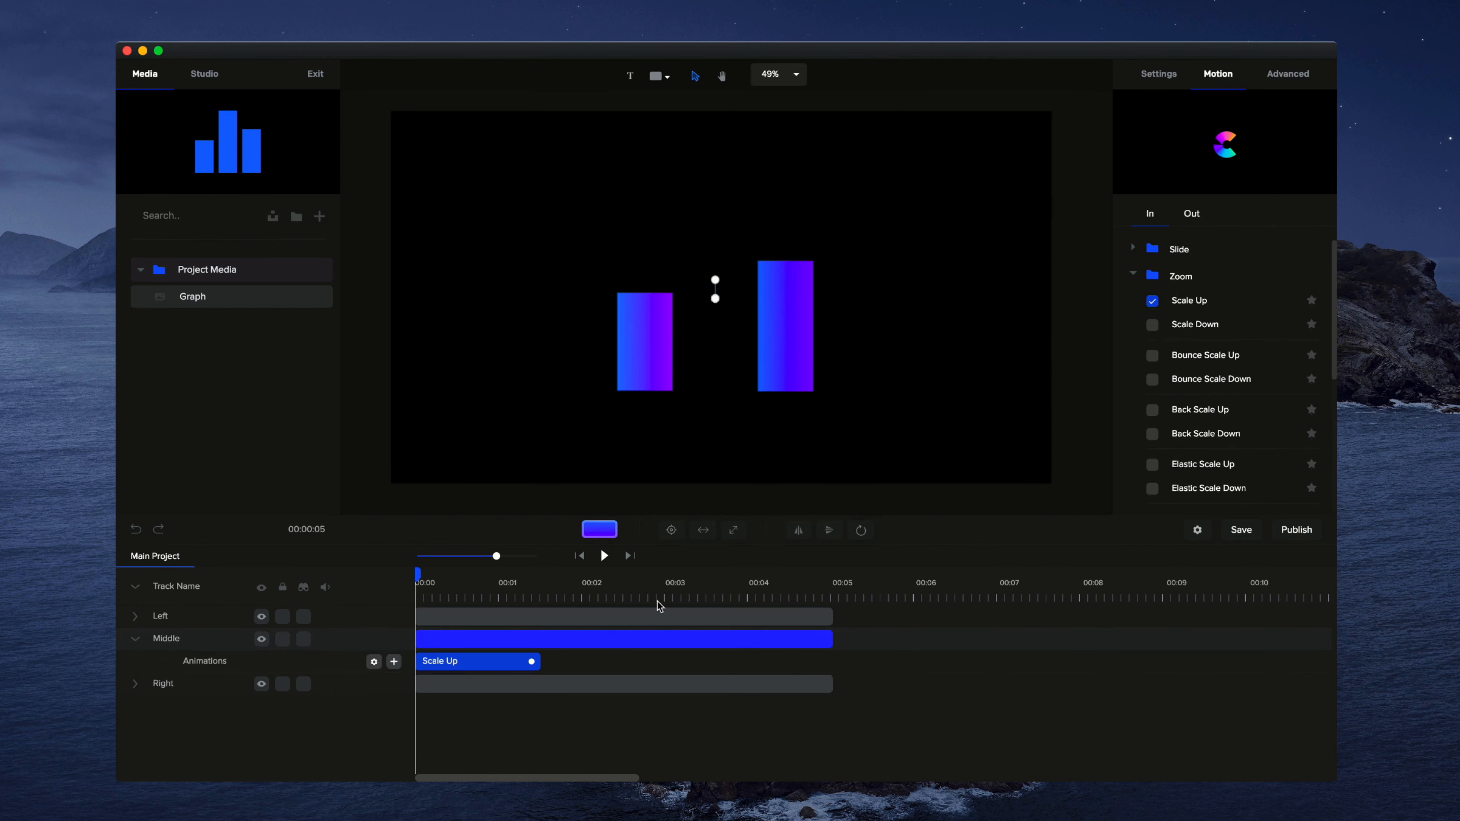
left_click(604, 556)
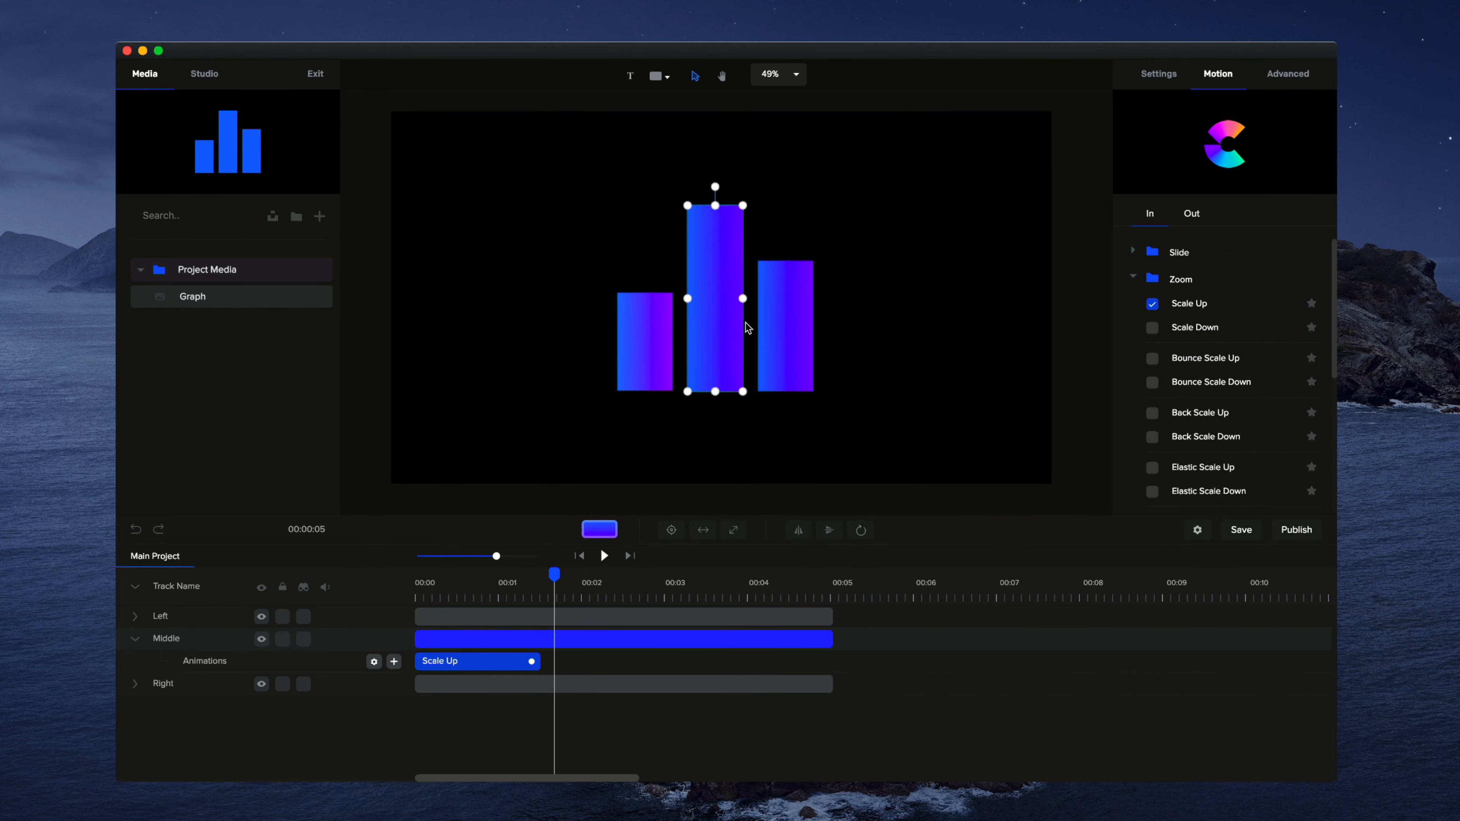
Step: Set the middle bar's anchor point to bottom centre and preview its animation from the start
left_click(861, 529)
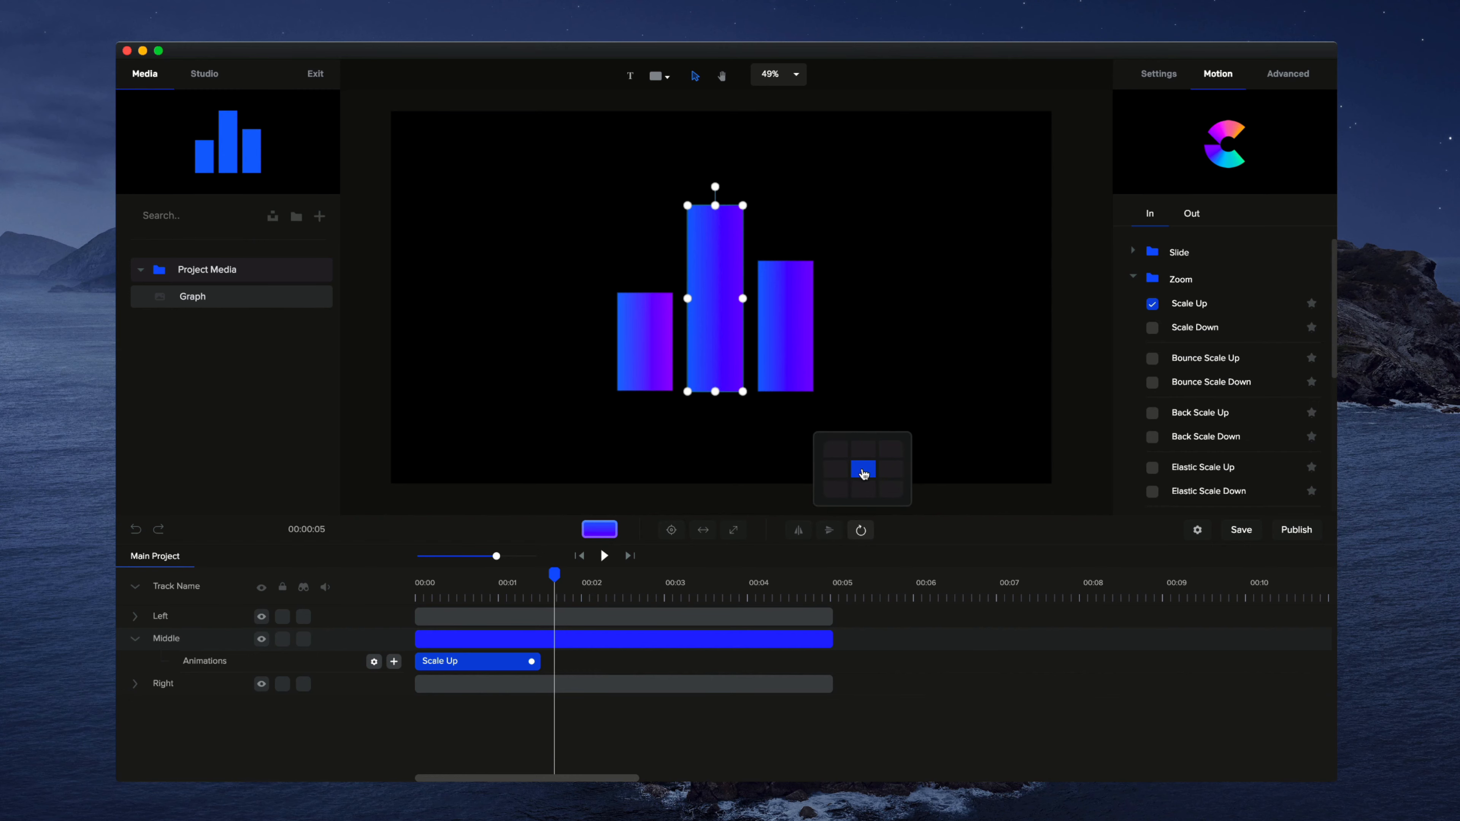
left_click(865, 493)
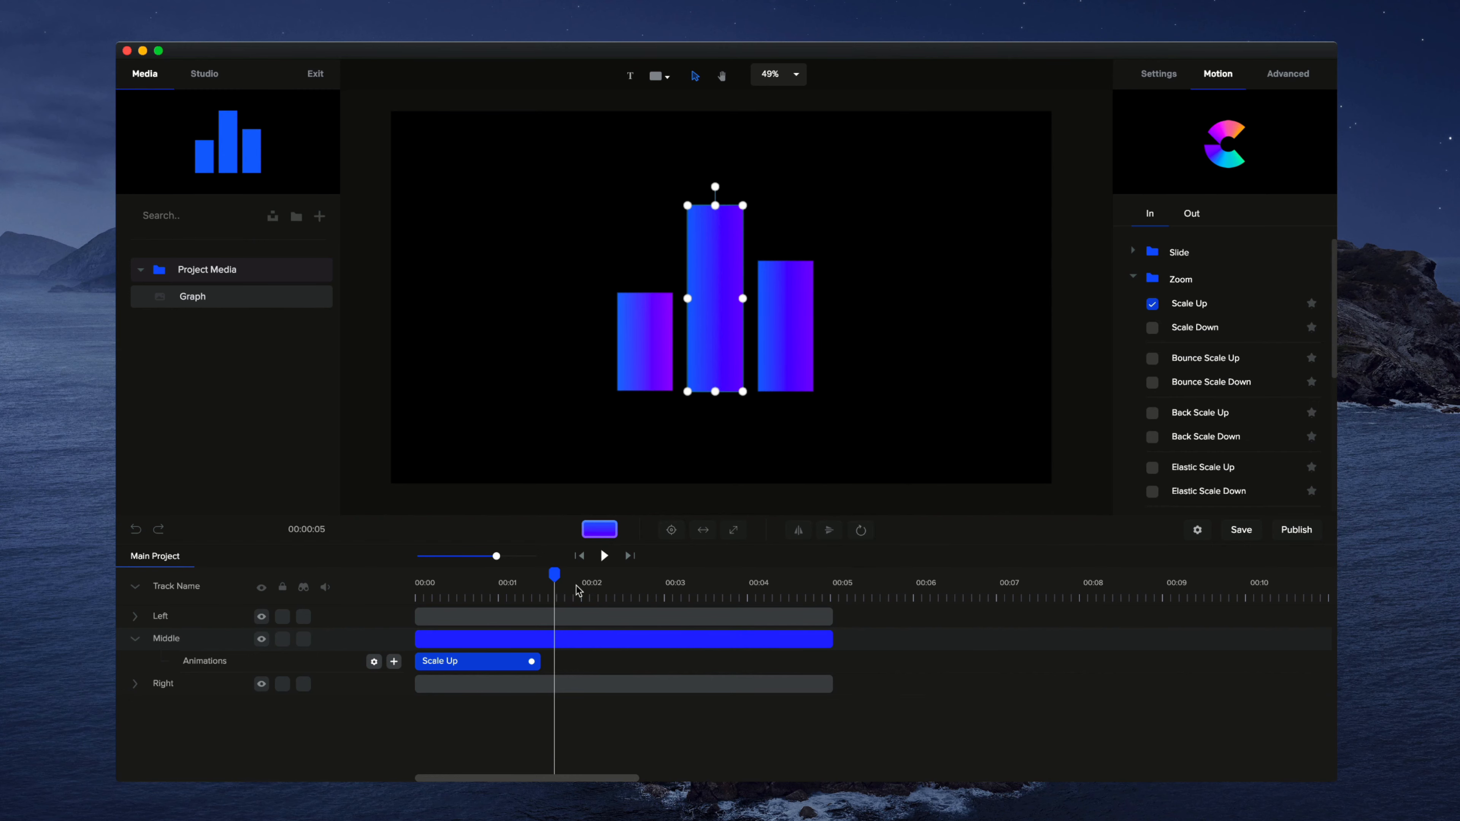
left_click_drag(554, 574, 375, 587)
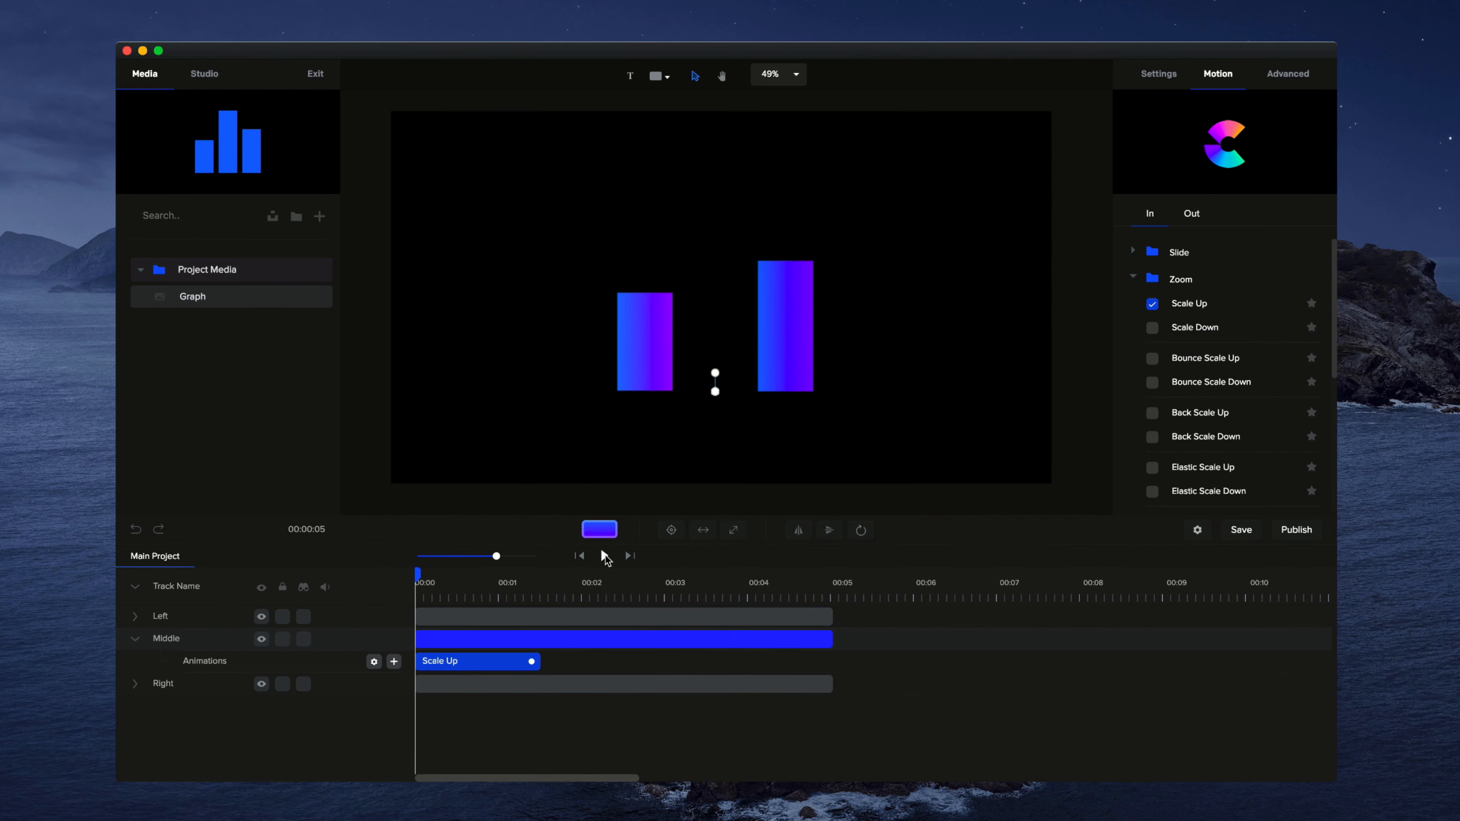
left_click(605, 555)
left_click(574, 612)
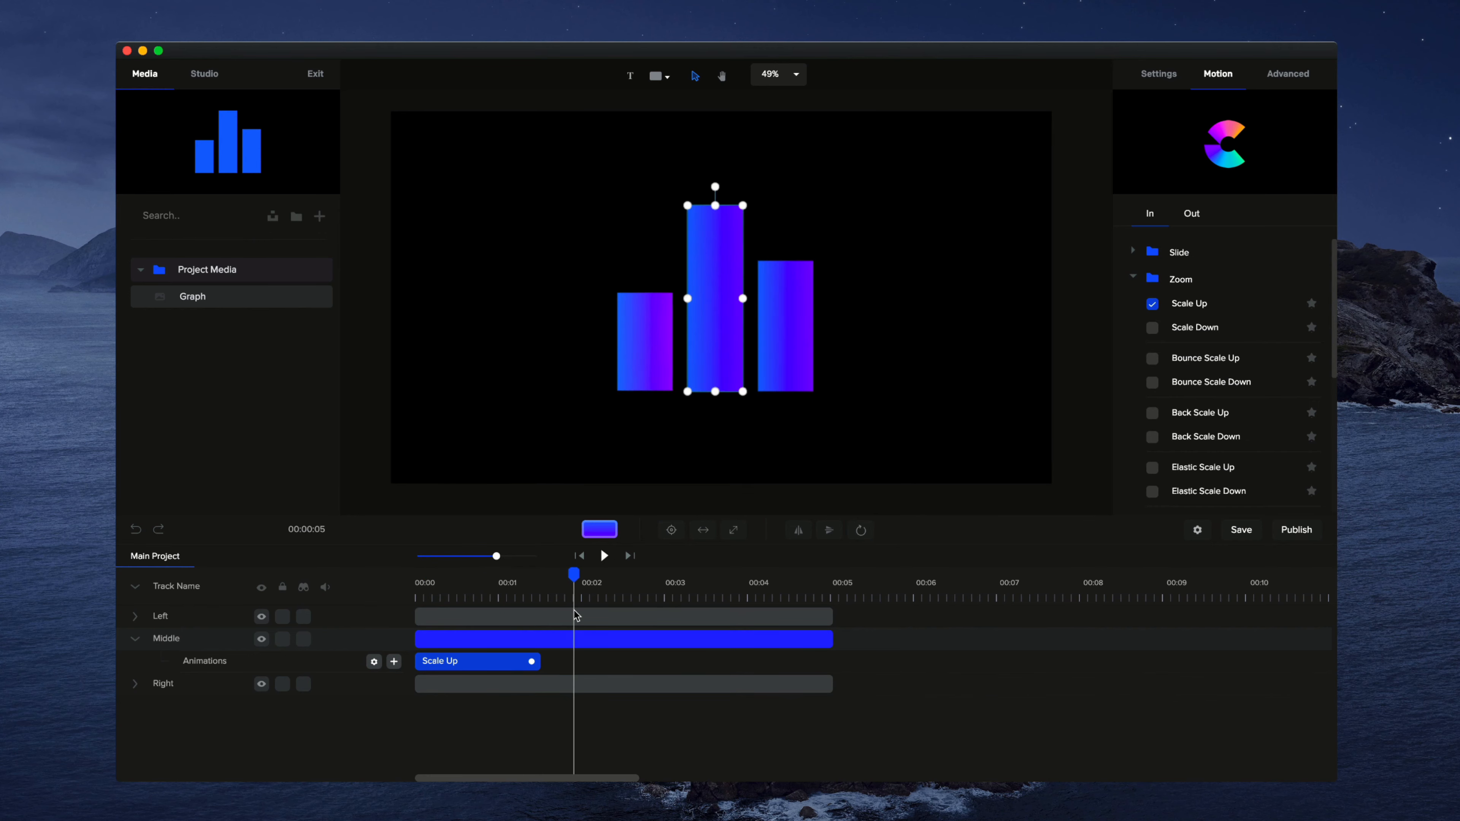
Step: Replace the middle bar's Scale Up animation with the Distort Vertical entrance animation
right_click(502, 662)
left_click(551, 723)
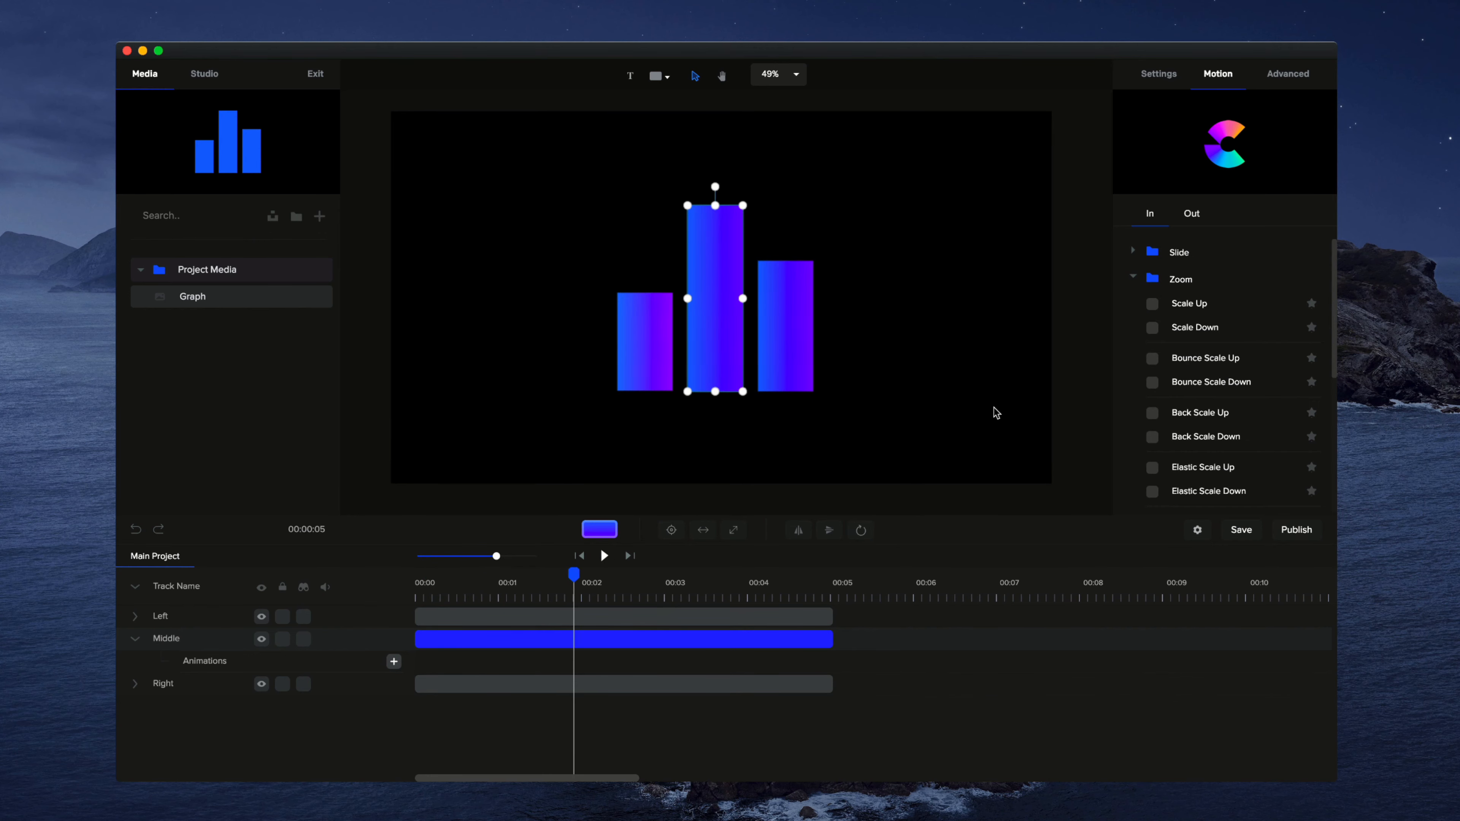
left_click(1133, 280)
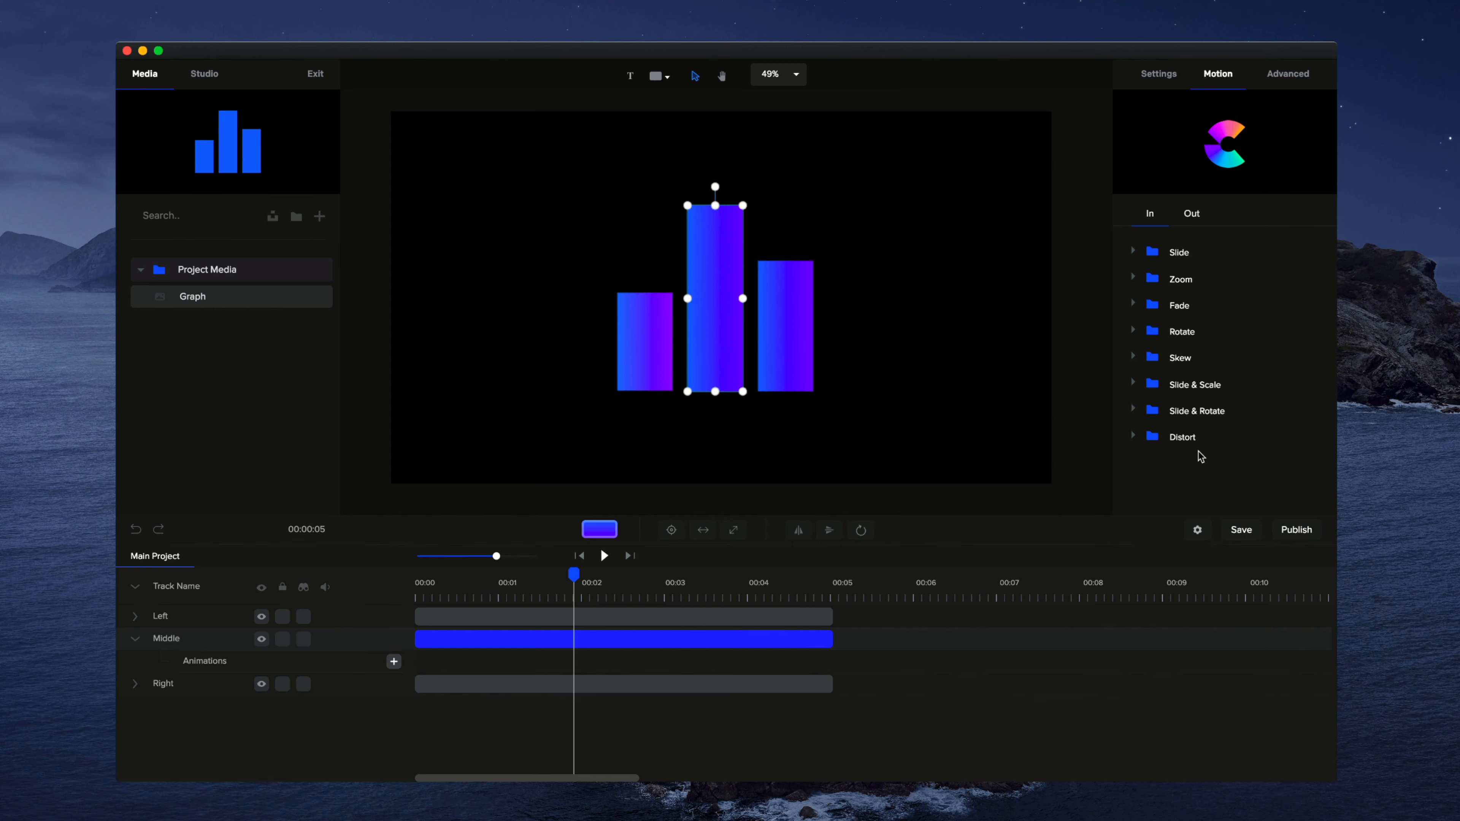
left_click(1132, 438)
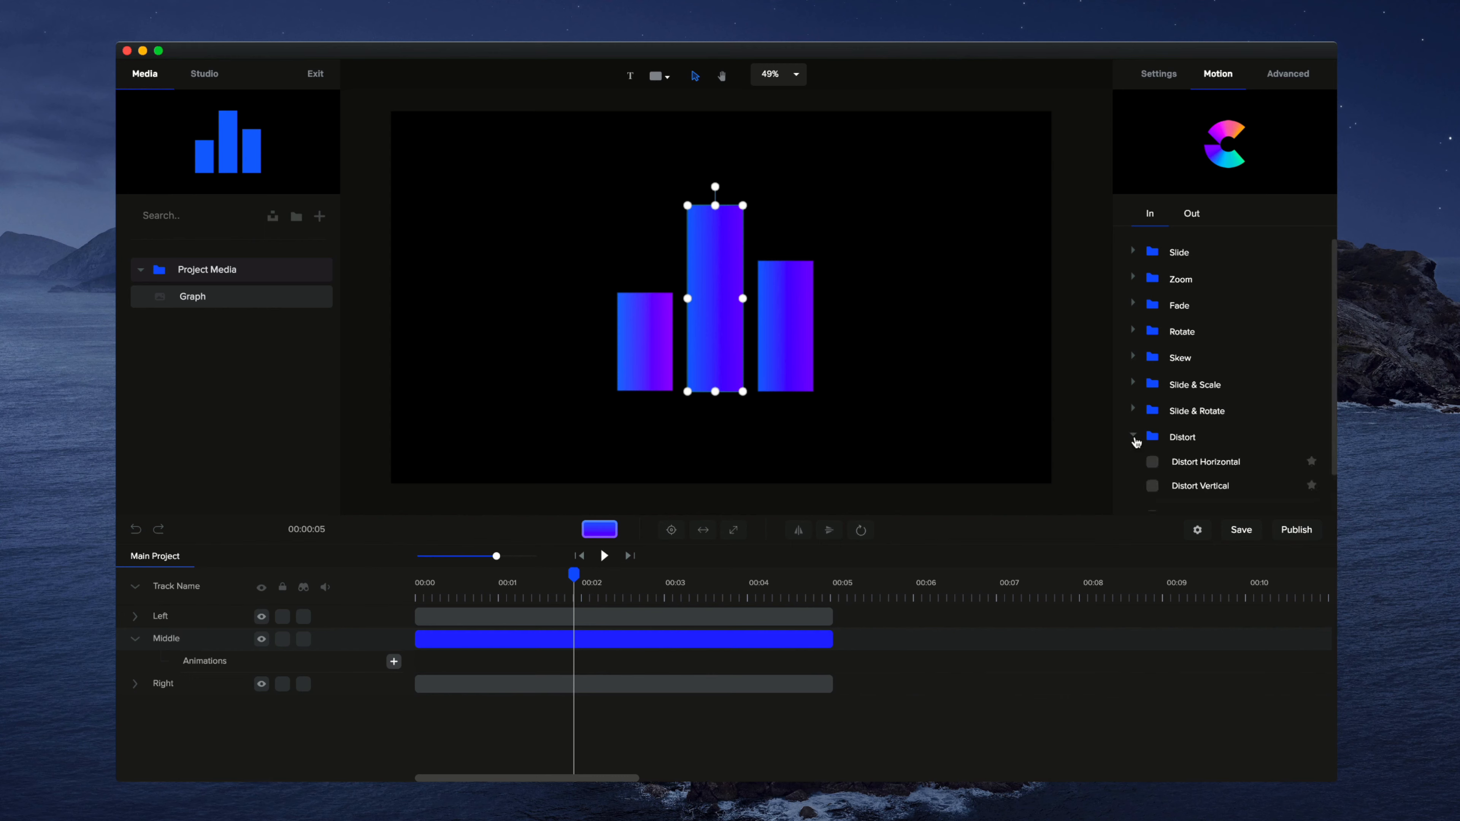
scroll(1198, 451, "down", 1)
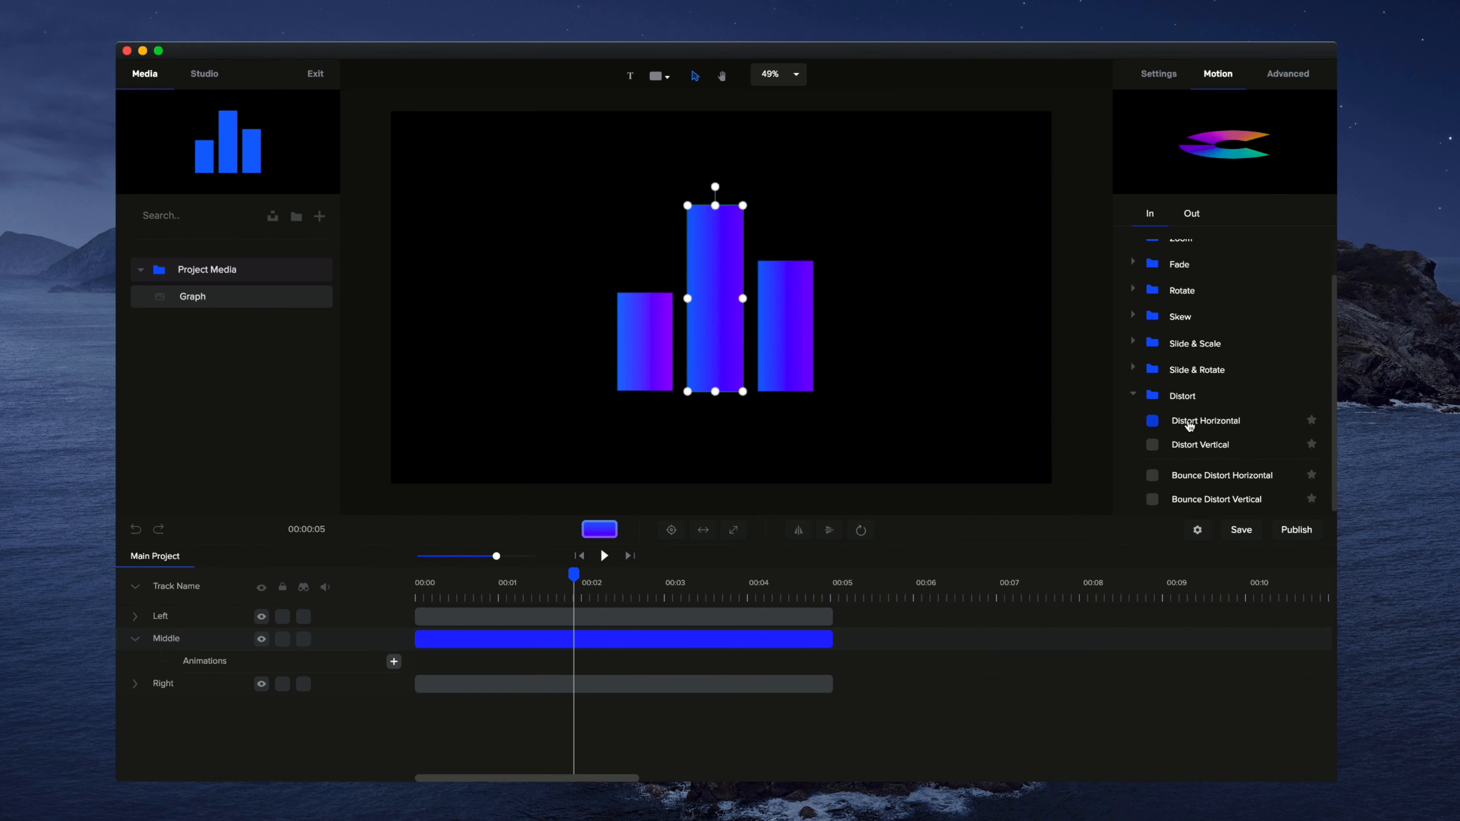
left_click(1152, 445)
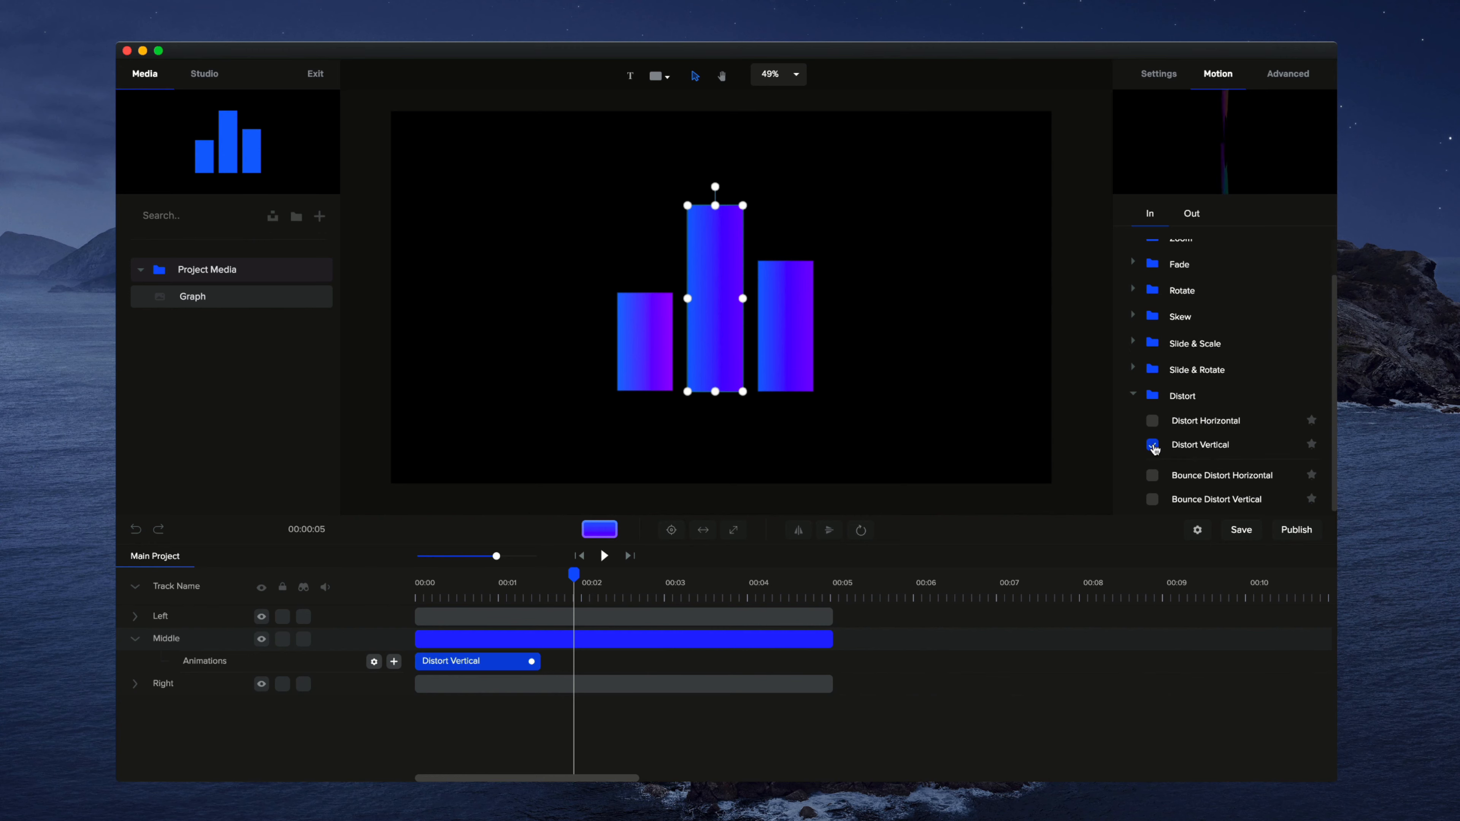
Step: Preview the middle bar's Distort Vertical animation, shorten it to about 0.8 seconds and return to the timeline's start
left_click_drag(562, 574, 409, 575)
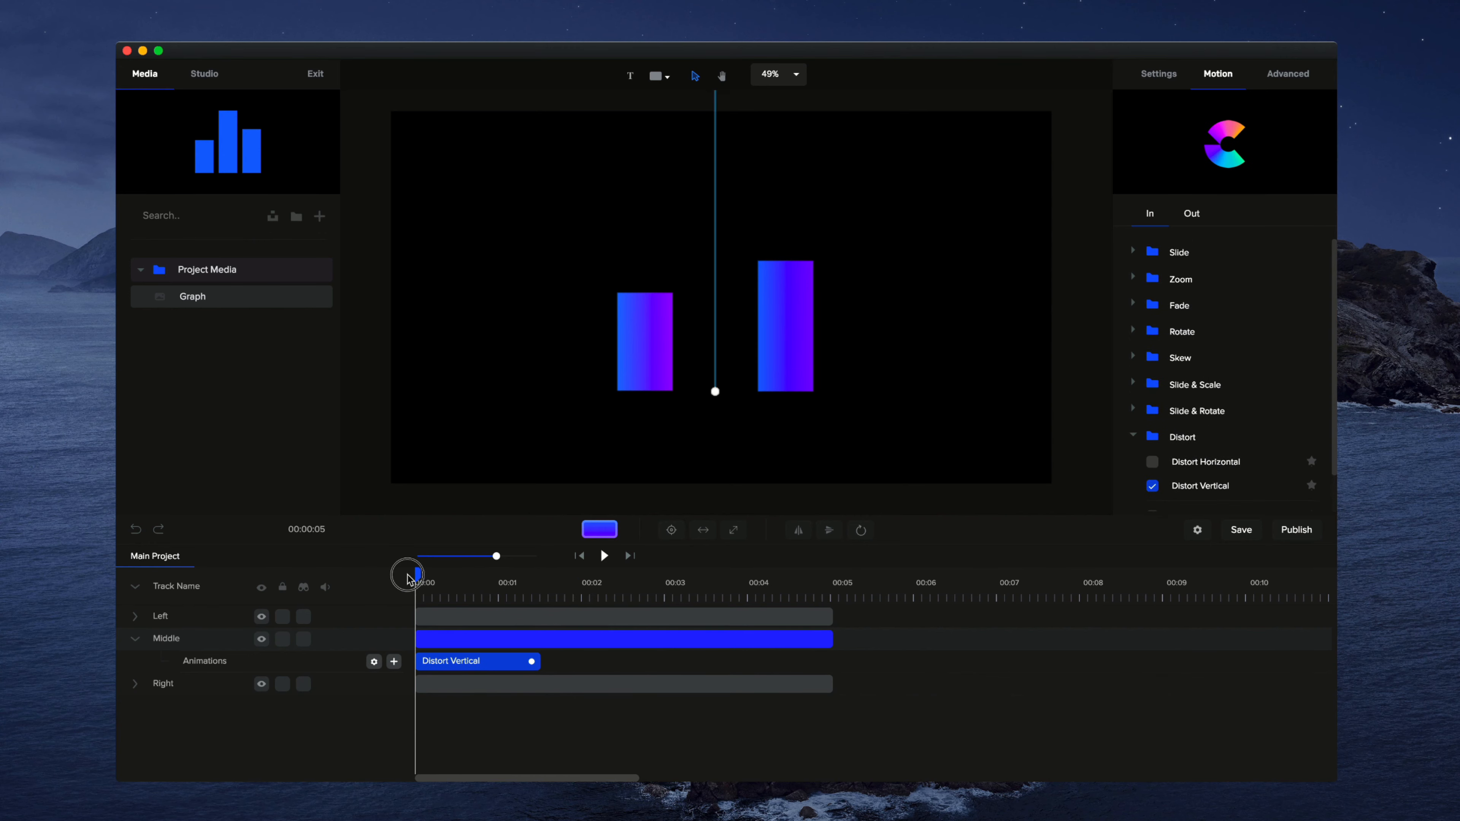
left_click(603, 555)
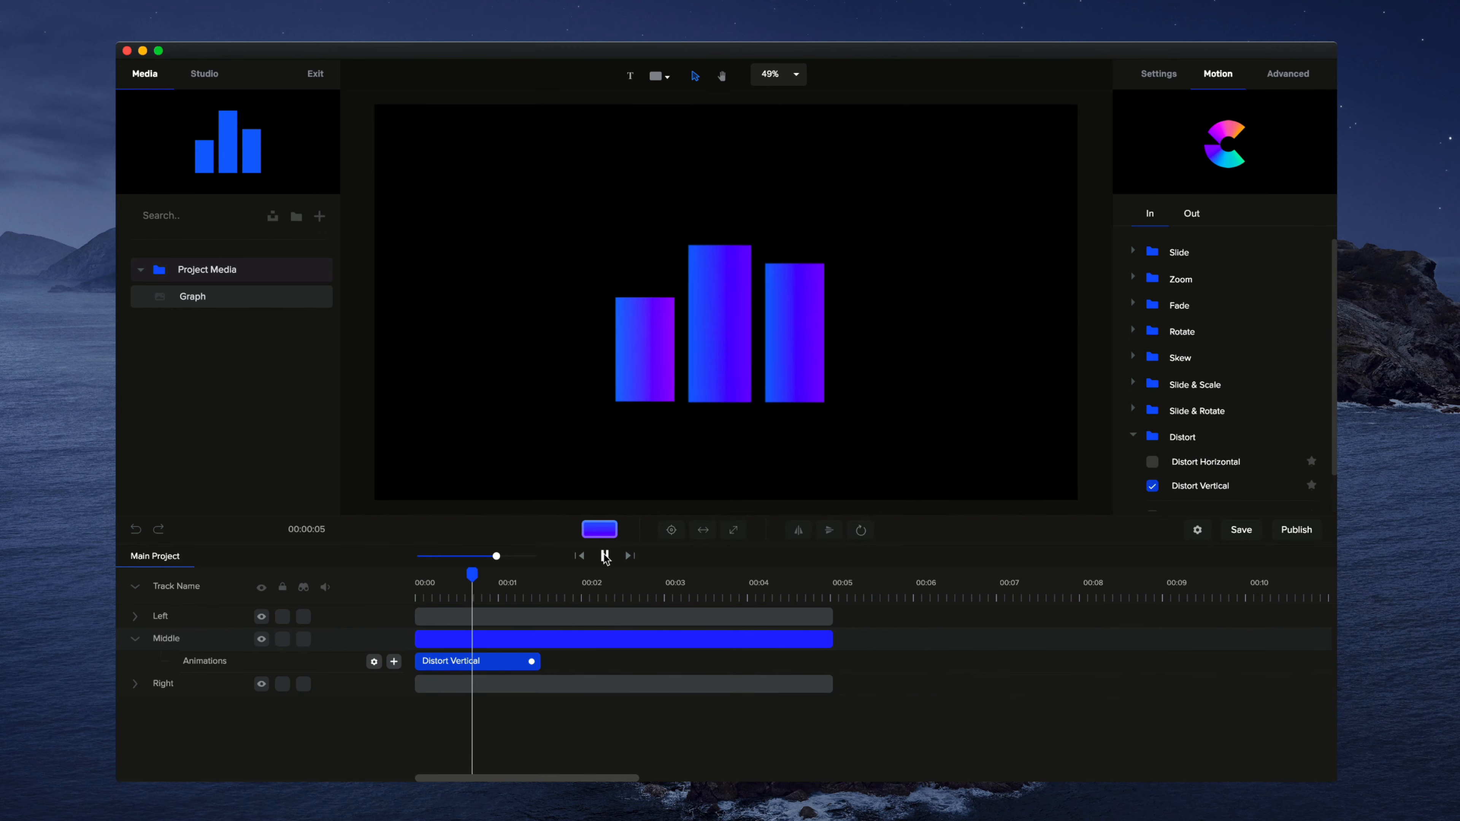
left_click(625, 645)
left_click_drag(532, 661, 483, 661)
left_click(576, 556)
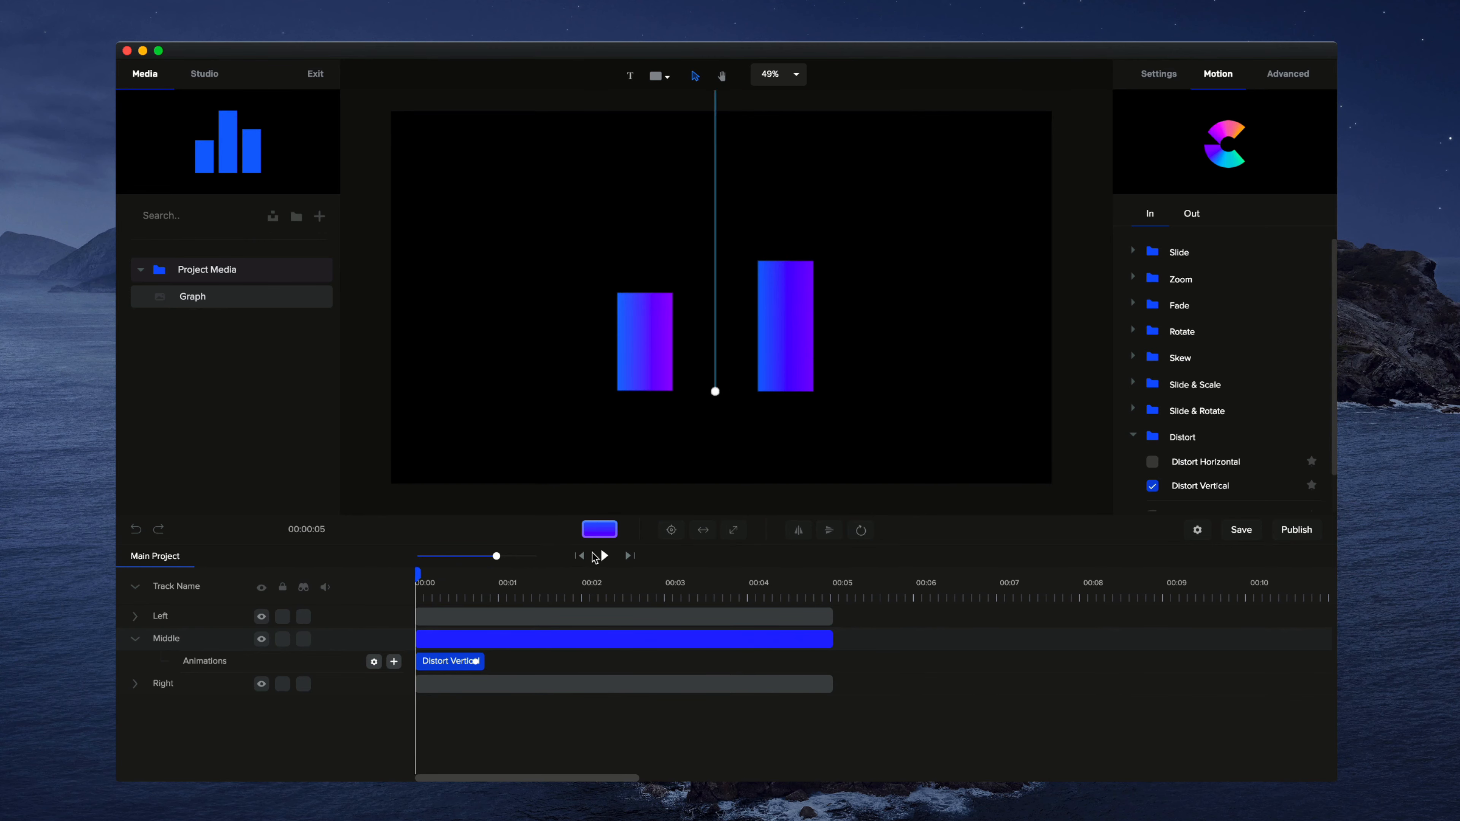
Step: Apply the Distort Vertical entrance animation to the right bar
left_click(509, 617)
scroll(1184, 460, "down", 2)
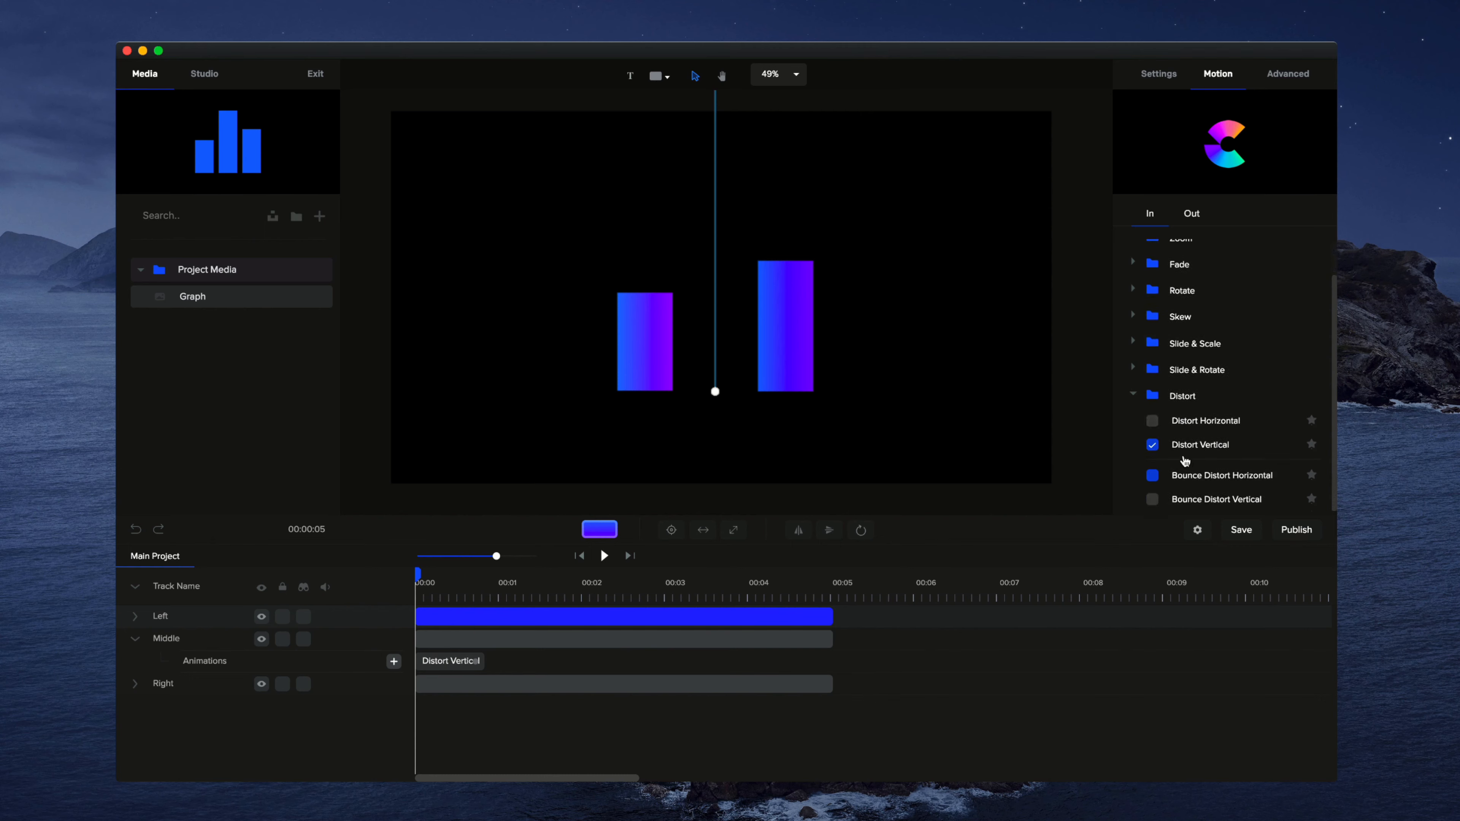
left_click(495, 684)
scroll(1184, 460, "up", 1)
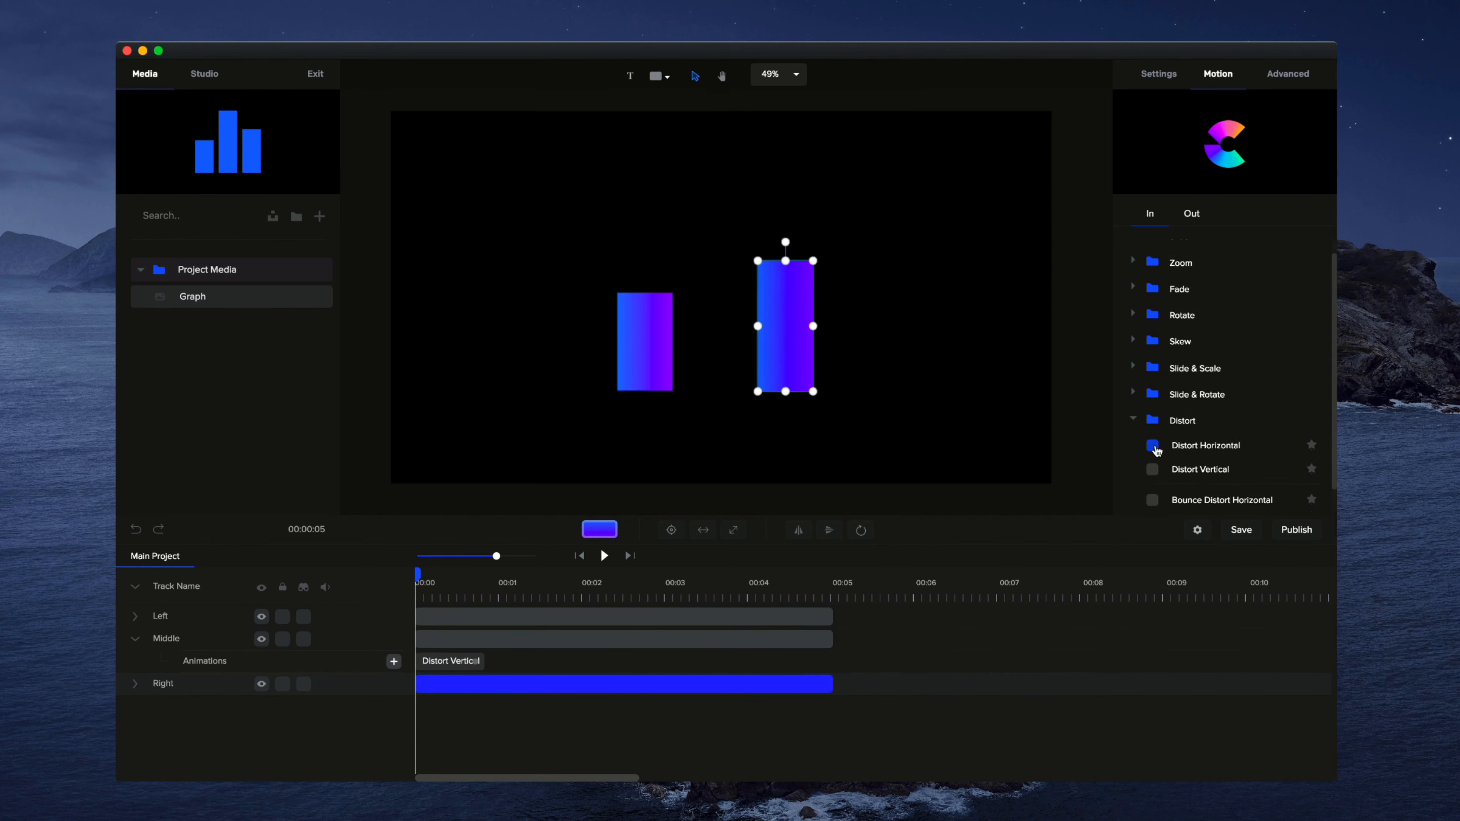
left_click(1152, 446)
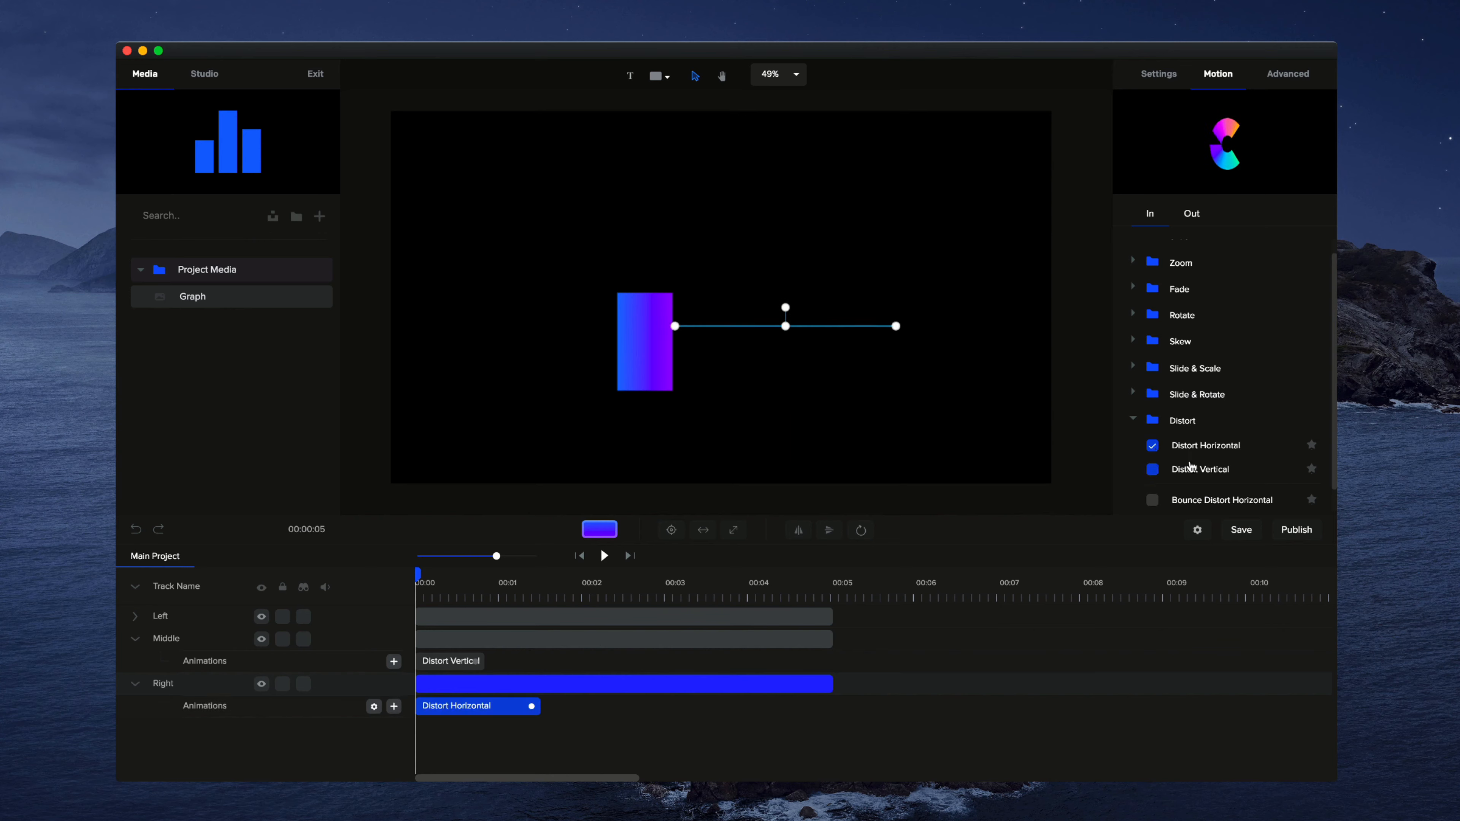
left_click(1154, 471)
Step: Apply the Distort Horizontal entrance animation to the left bar
left_click(554, 611)
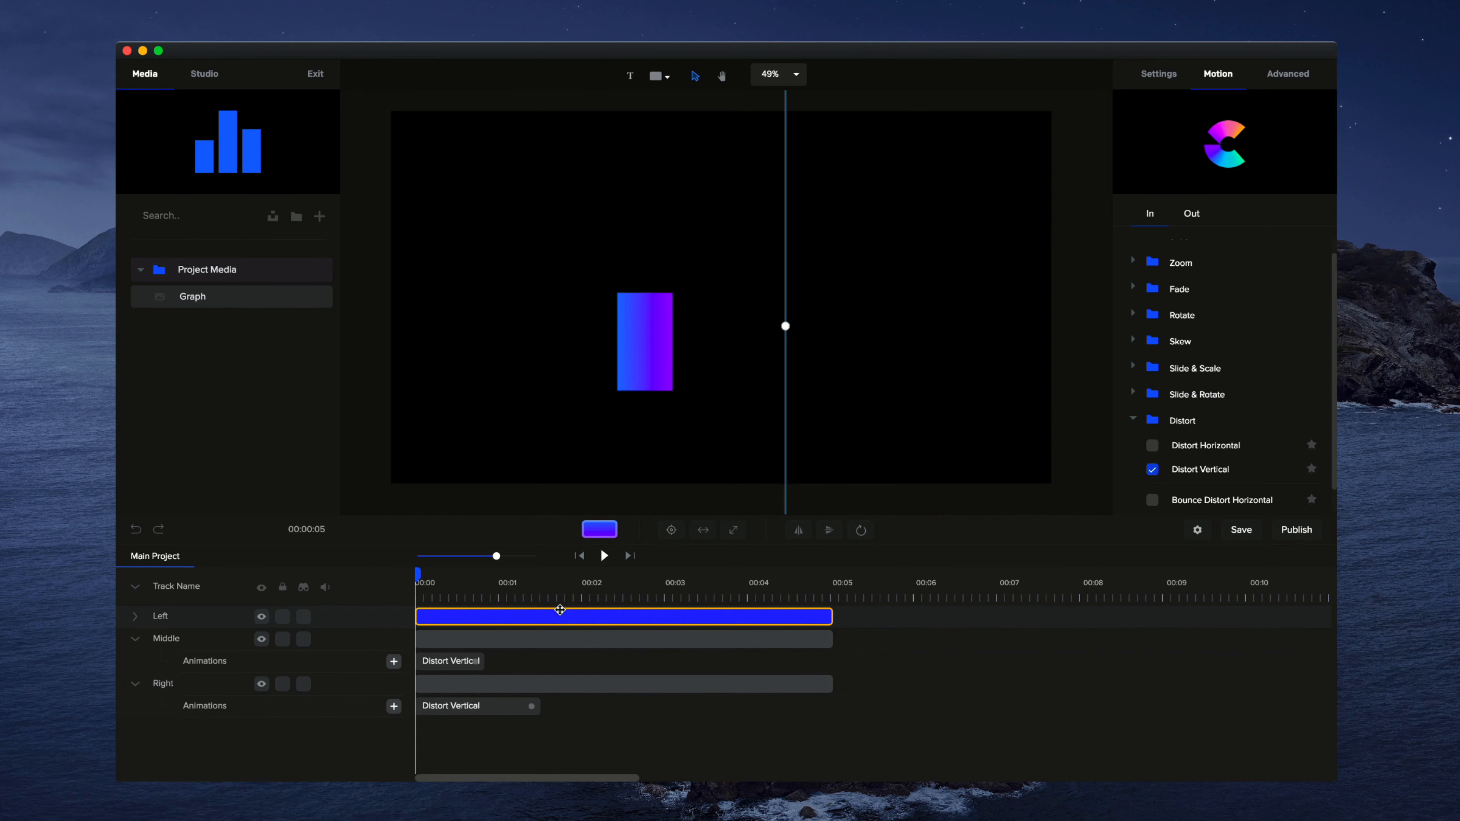
left_click(561, 611)
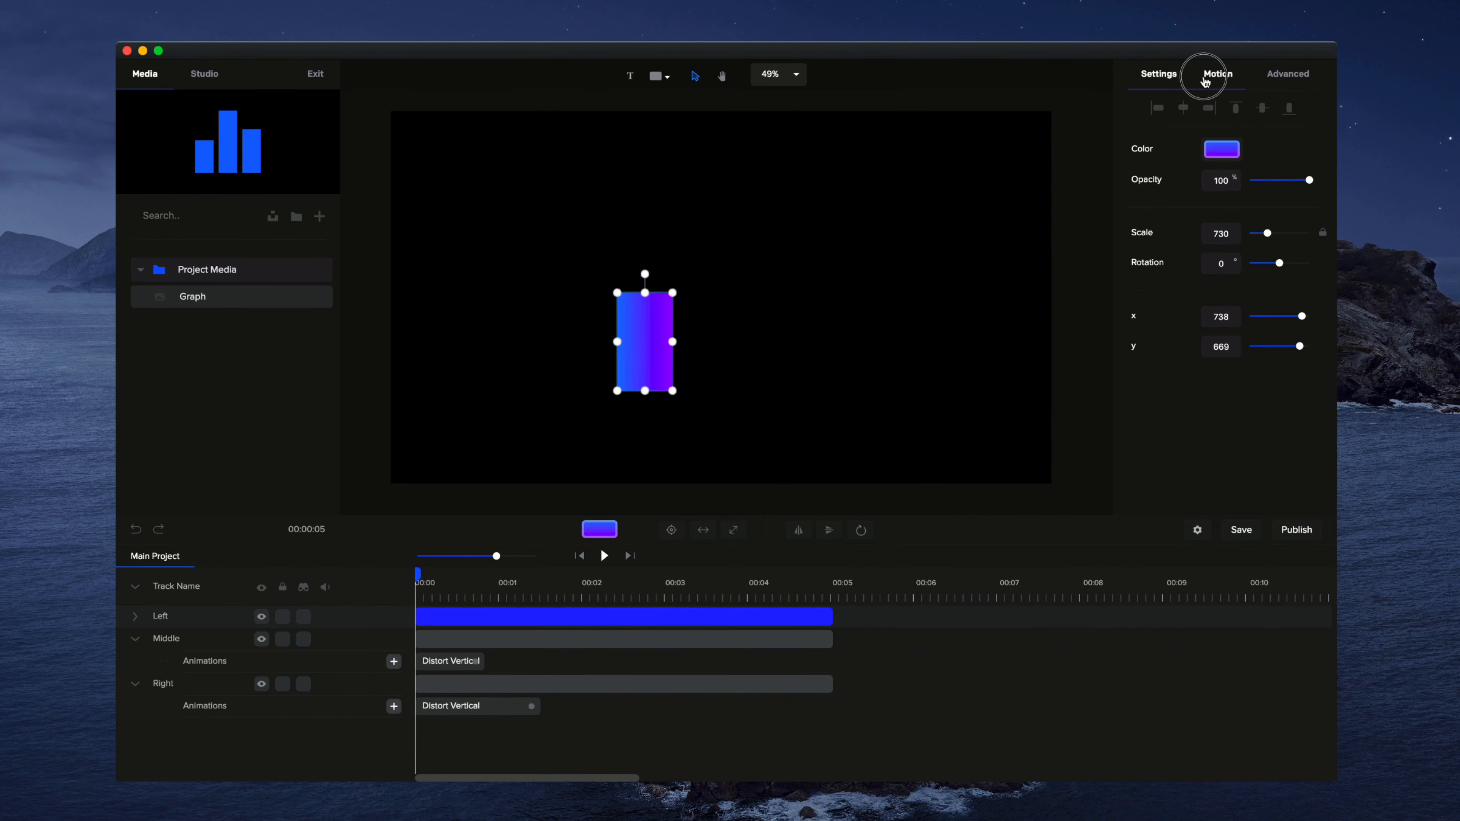
left_click(1217, 74)
scroll(1166, 424, "down", 1)
left_click(1164, 423)
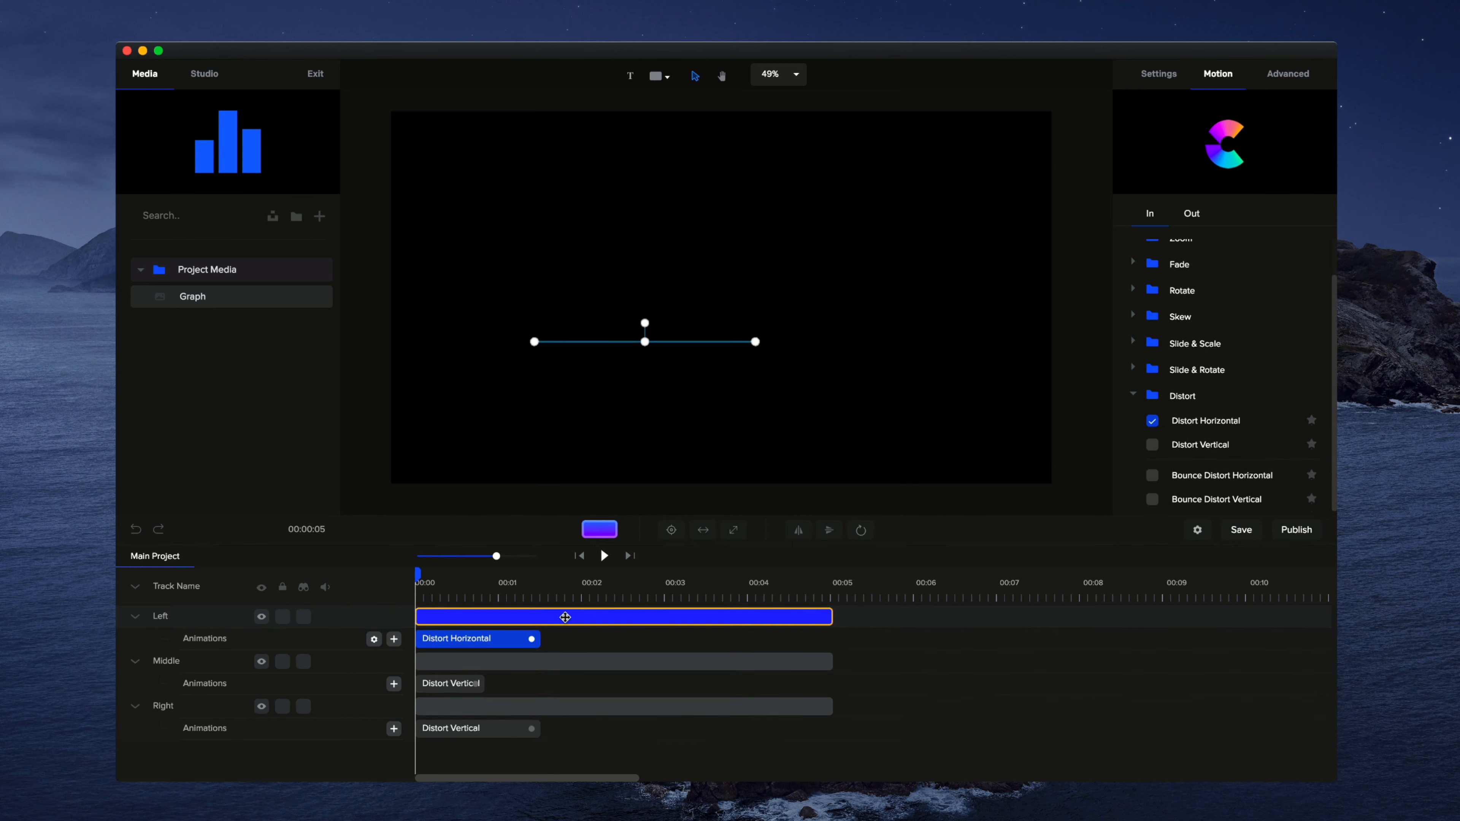
Step: Shorten the left and right bars' entrance animations to about 0.8 seconds each and preview the graph
left_click_drag(531, 639, 472, 639)
left_click_drag(537, 728, 480, 728)
left_click(604, 557)
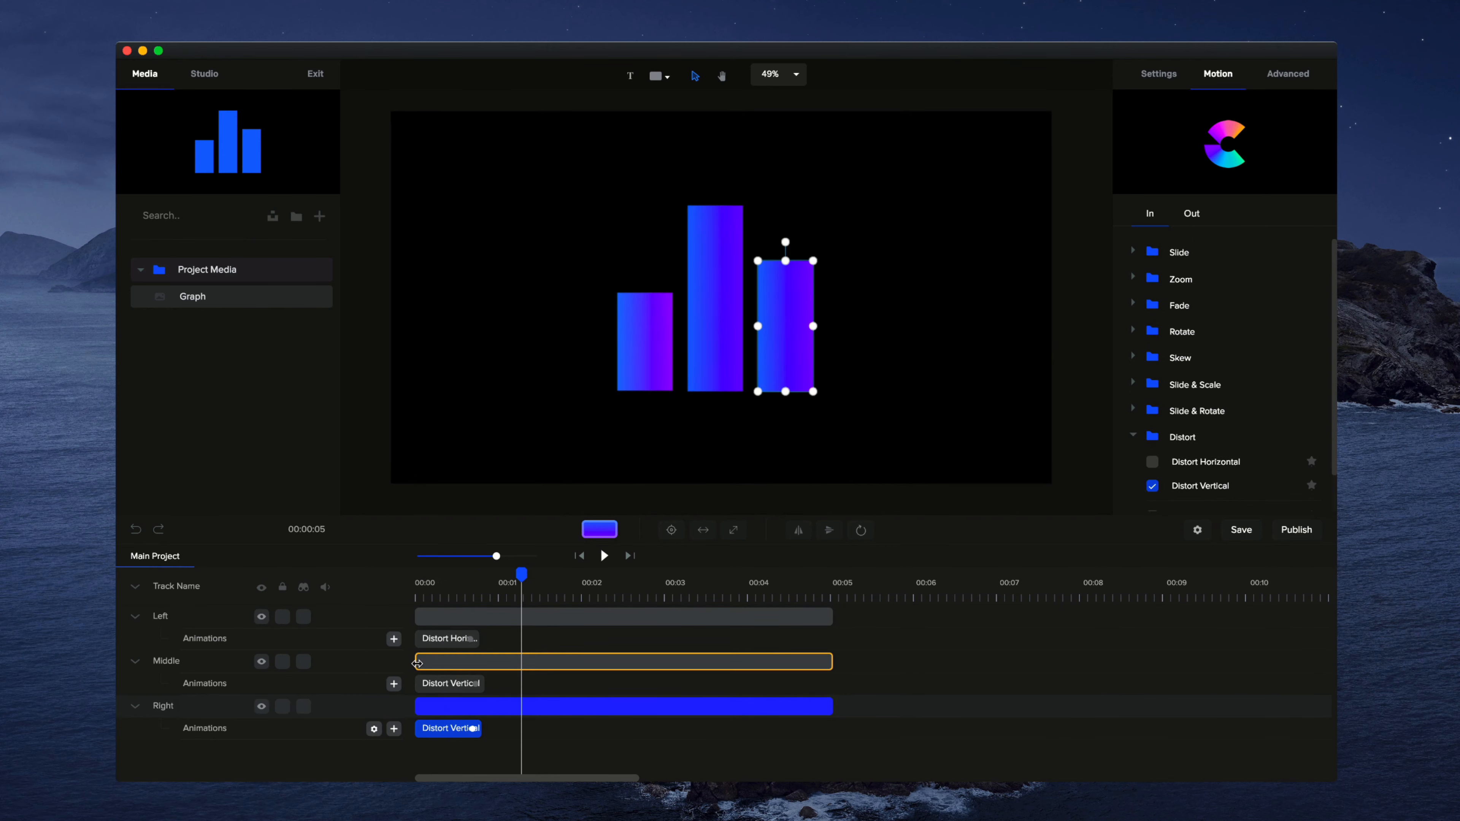
Step: Trim the middle clip's start to about 0.2 seconds and the right clip's start to about 0.3 seconds, and preview the stagger
left_click_drag(417, 663, 429, 664)
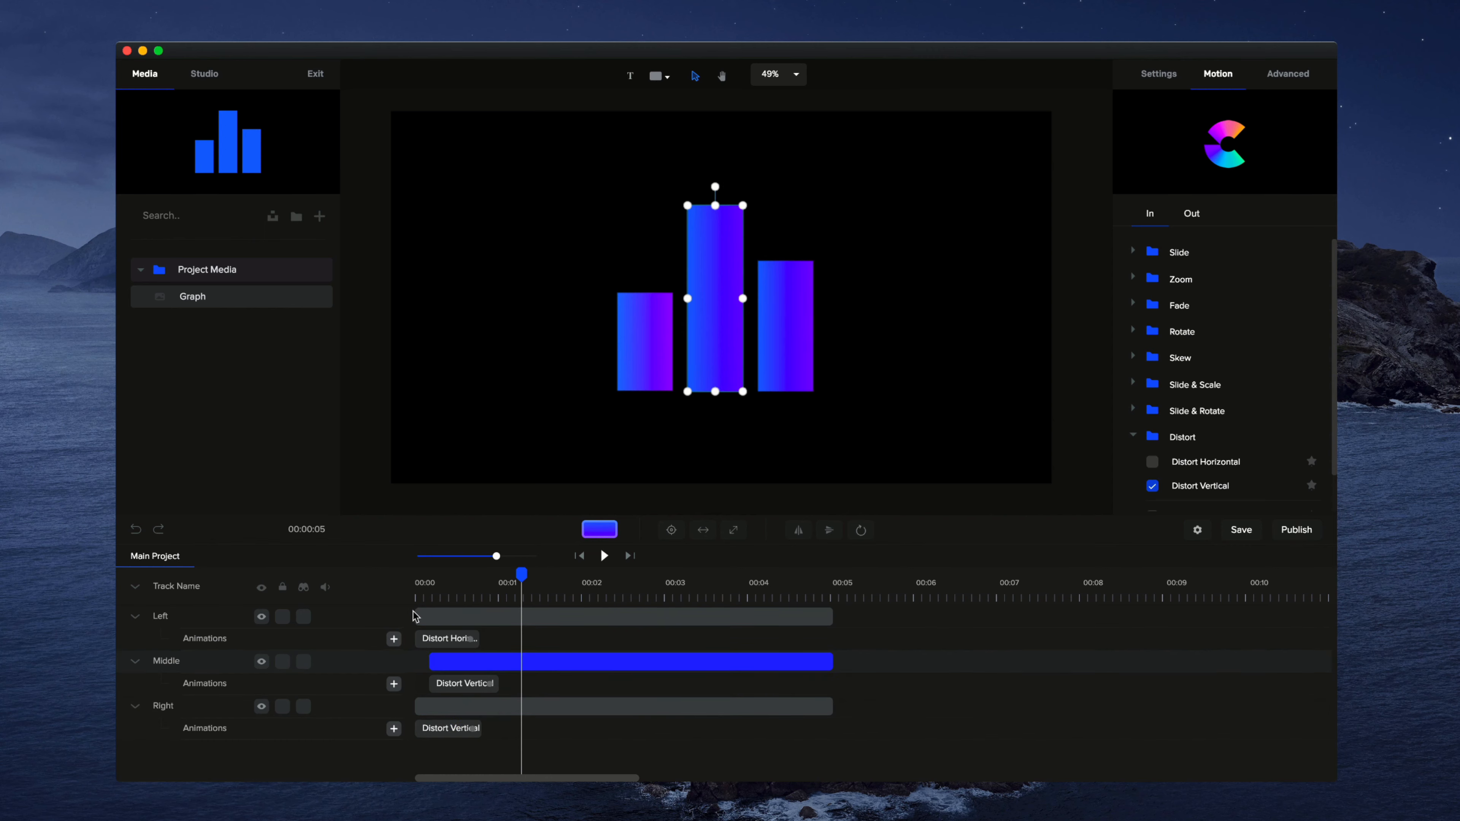
left_click(417, 614)
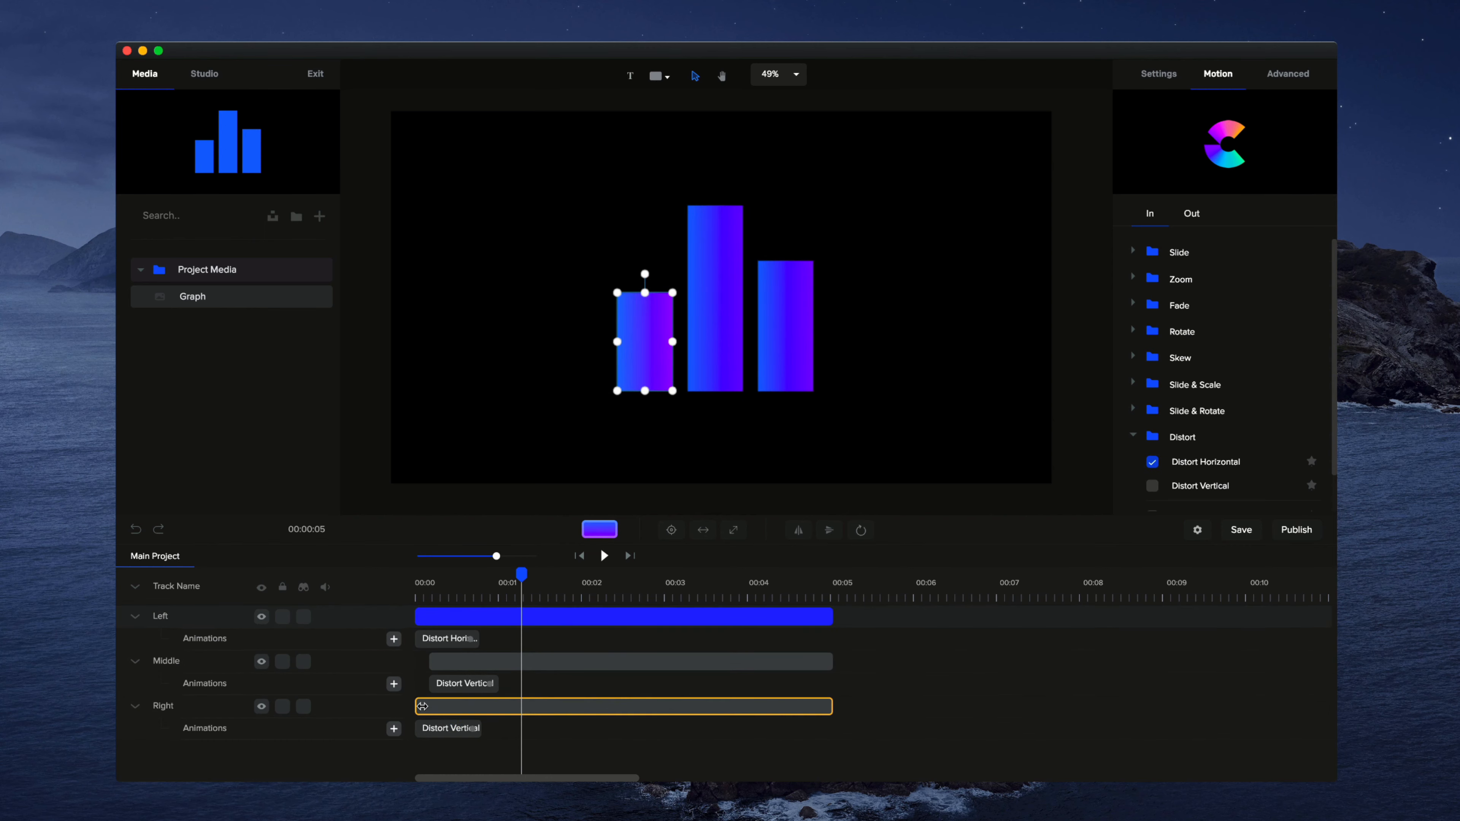
left_click_drag(416, 704, 443, 704)
left_click(604, 555)
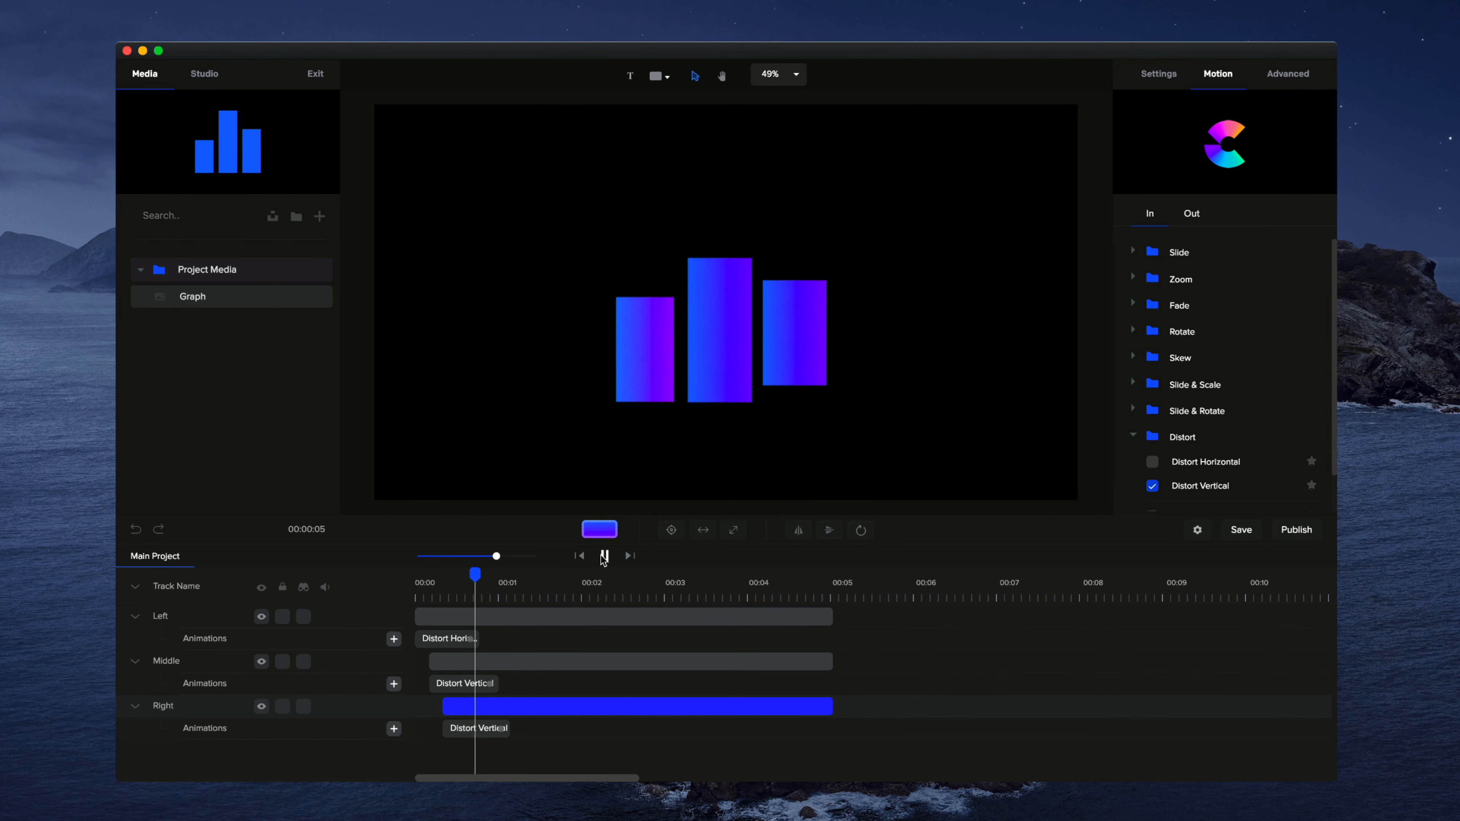
left_click(603, 556)
Step: Set the right and left bars' anchor points to bottom centre and preview the animation from the start
mouse_move(862, 526)
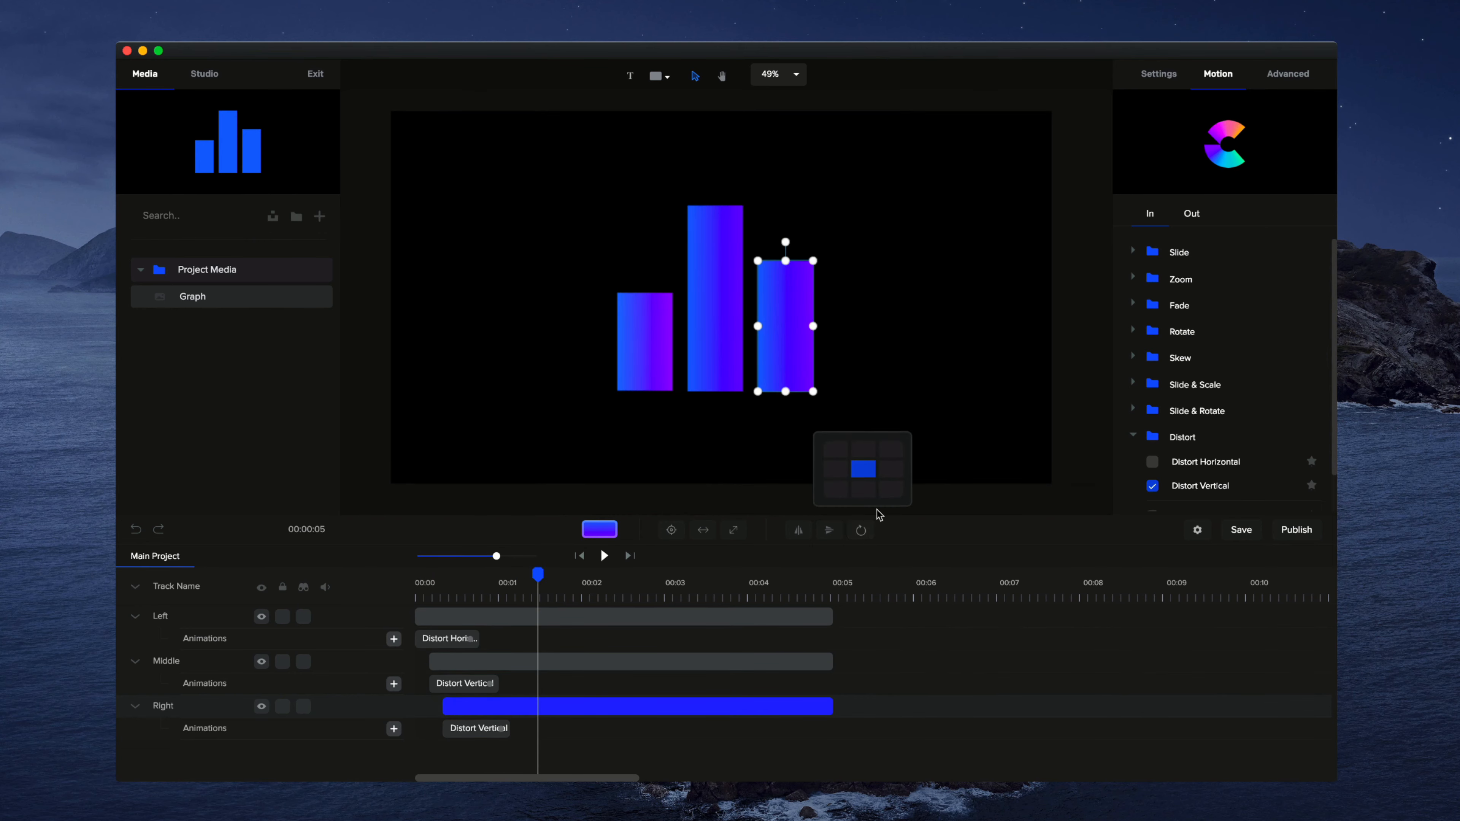
left_click(658, 367)
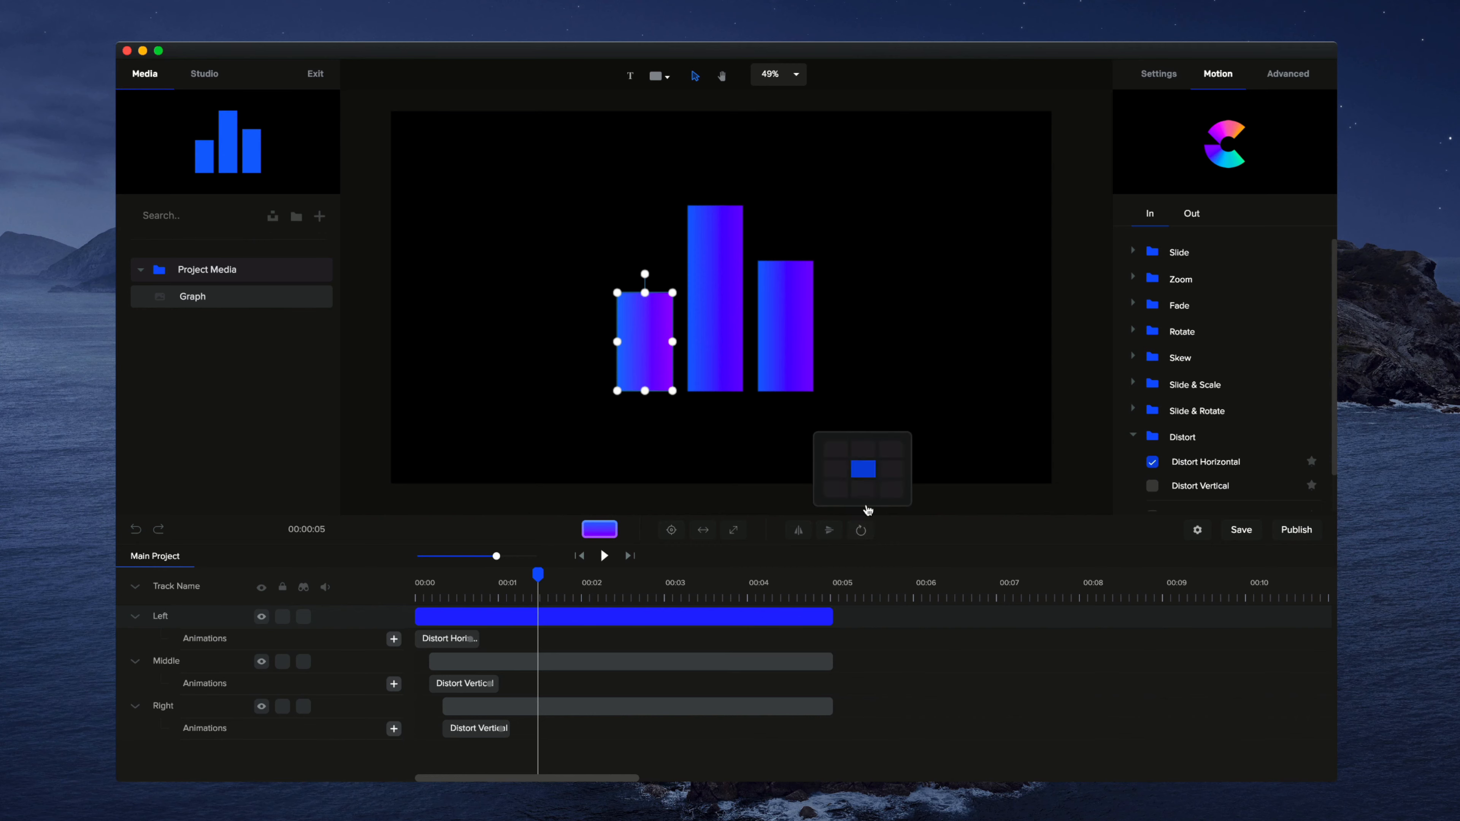
left_click(583, 558)
left_click(603, 556)
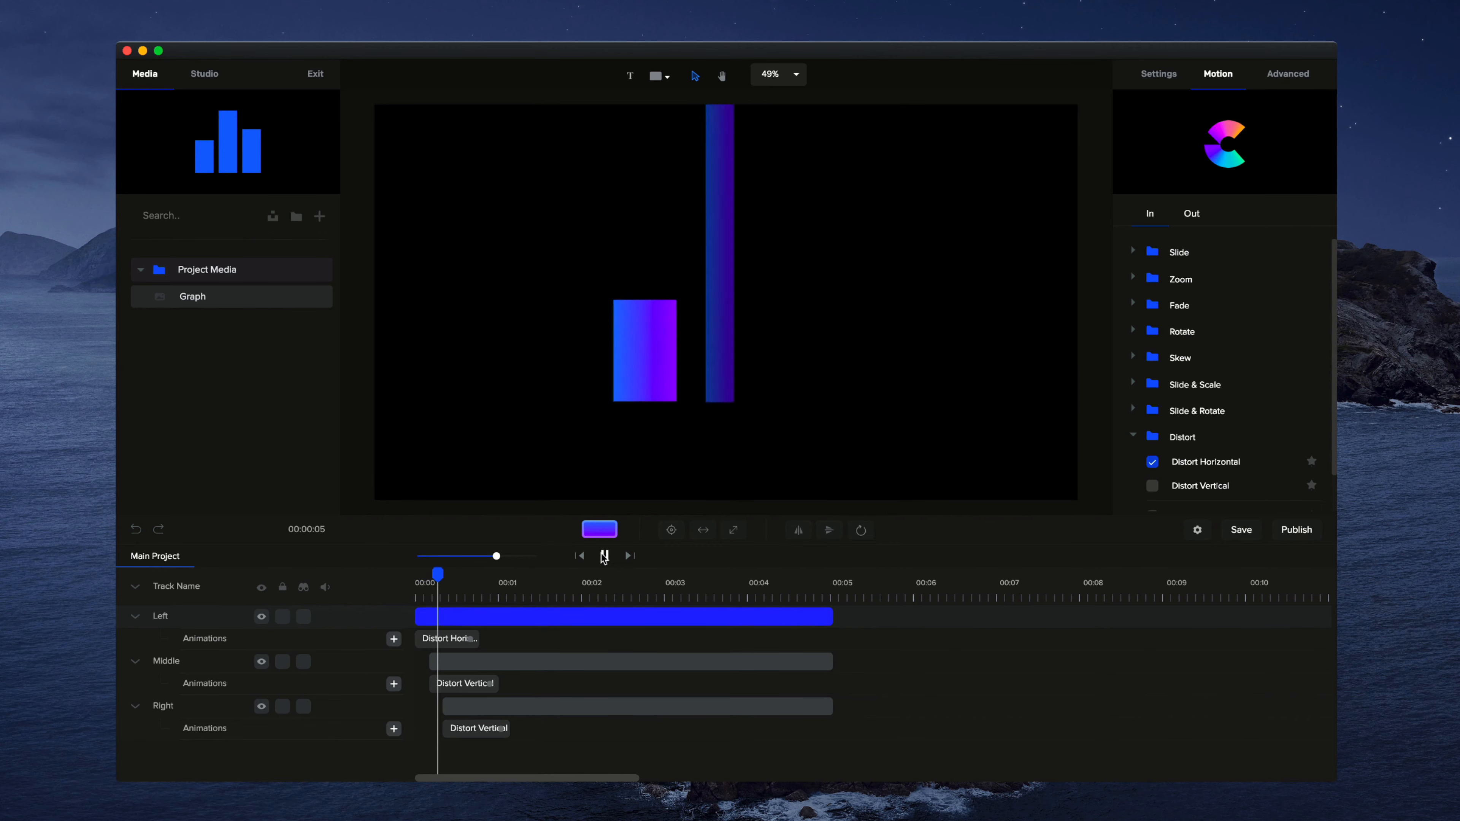
left_click(603, 555)
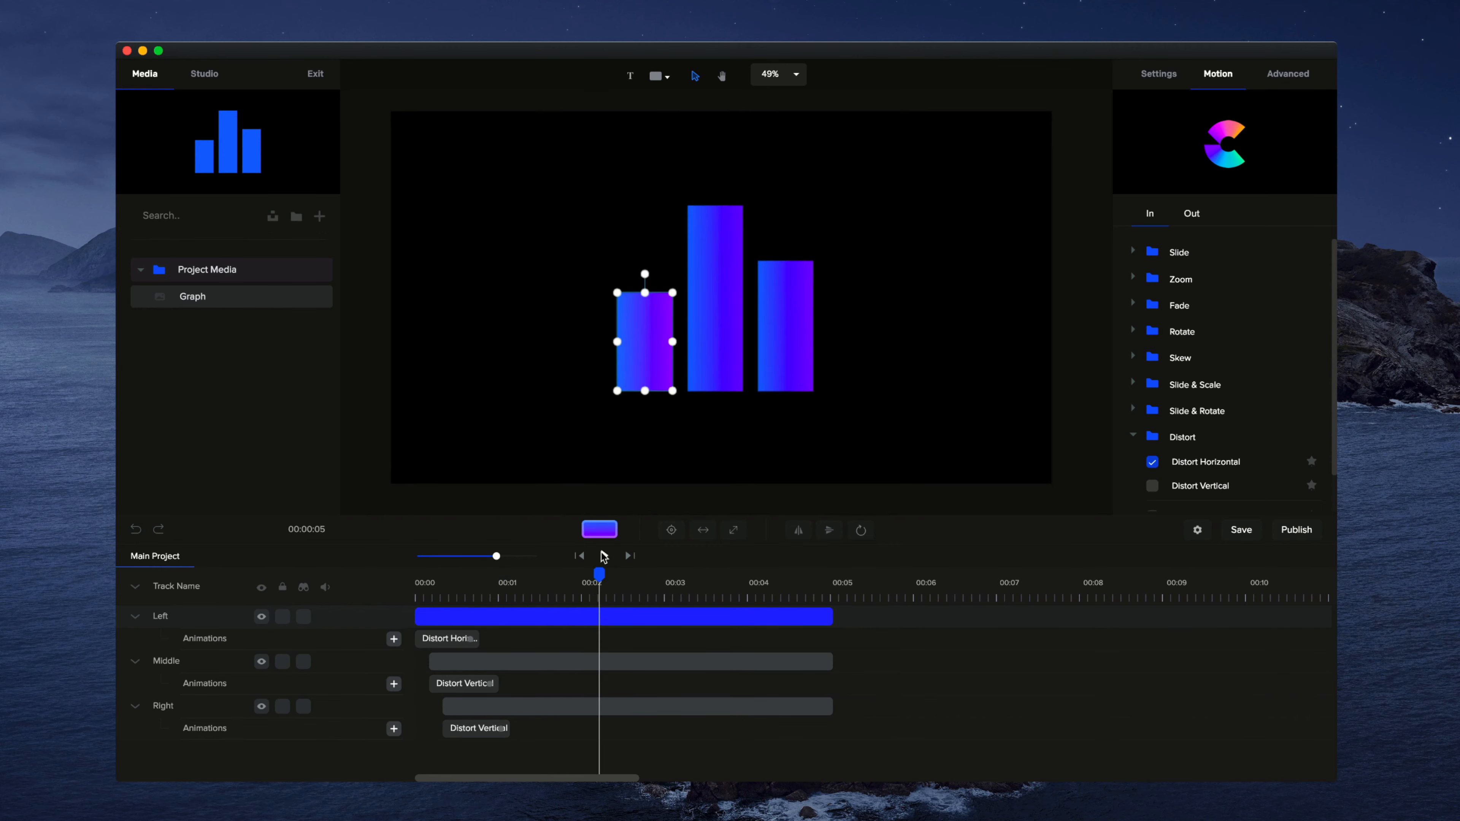
Step: Delete the Distort entrance animations from the left, middle and right bars
left_click(455, 638)
right_click(456, 638)
left_click(513, 693)
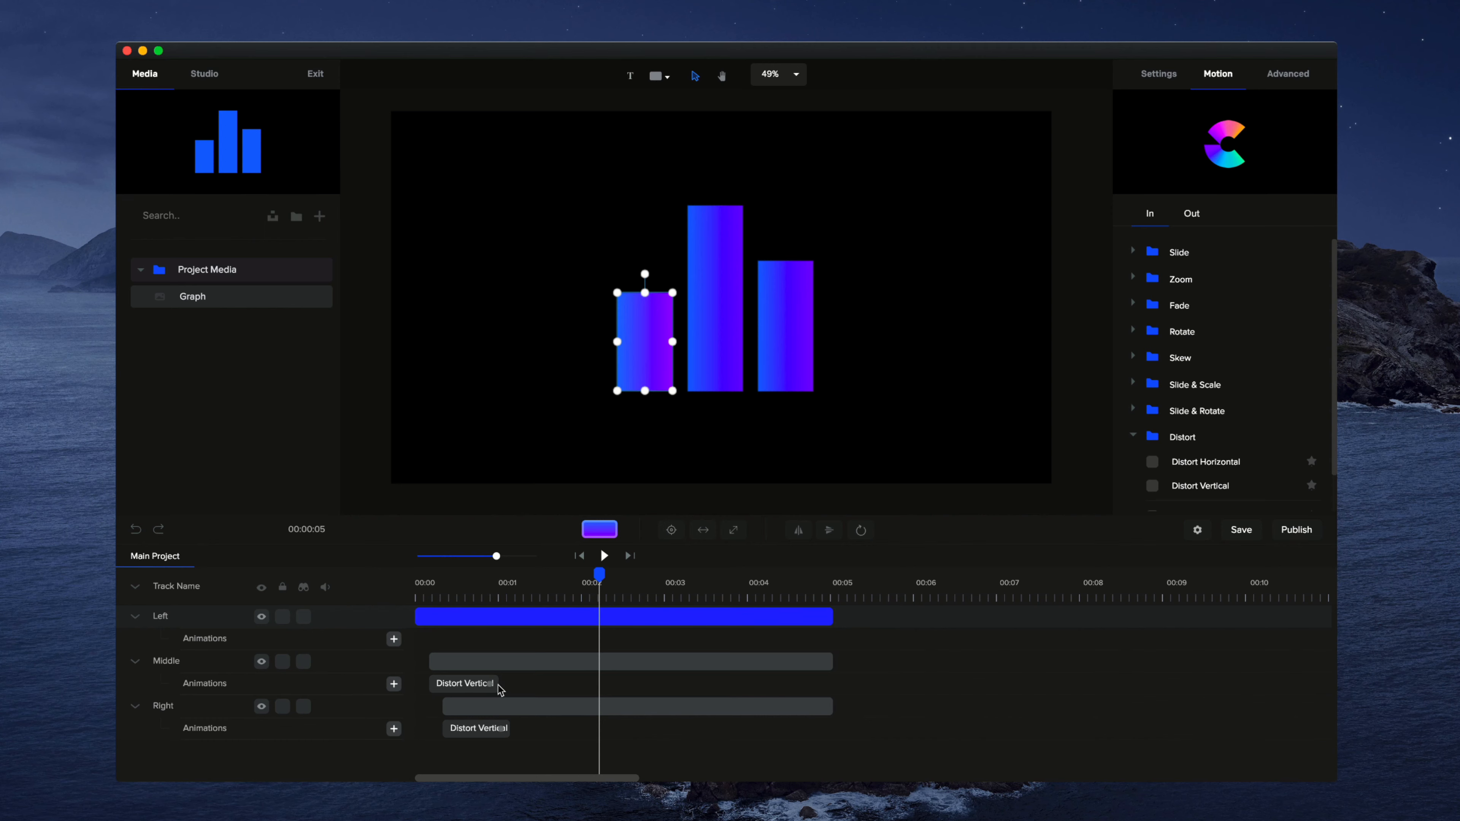
right_click(493, 687)
left_click(500, 743)
left_click(474, 728)
right_click(500, 728)
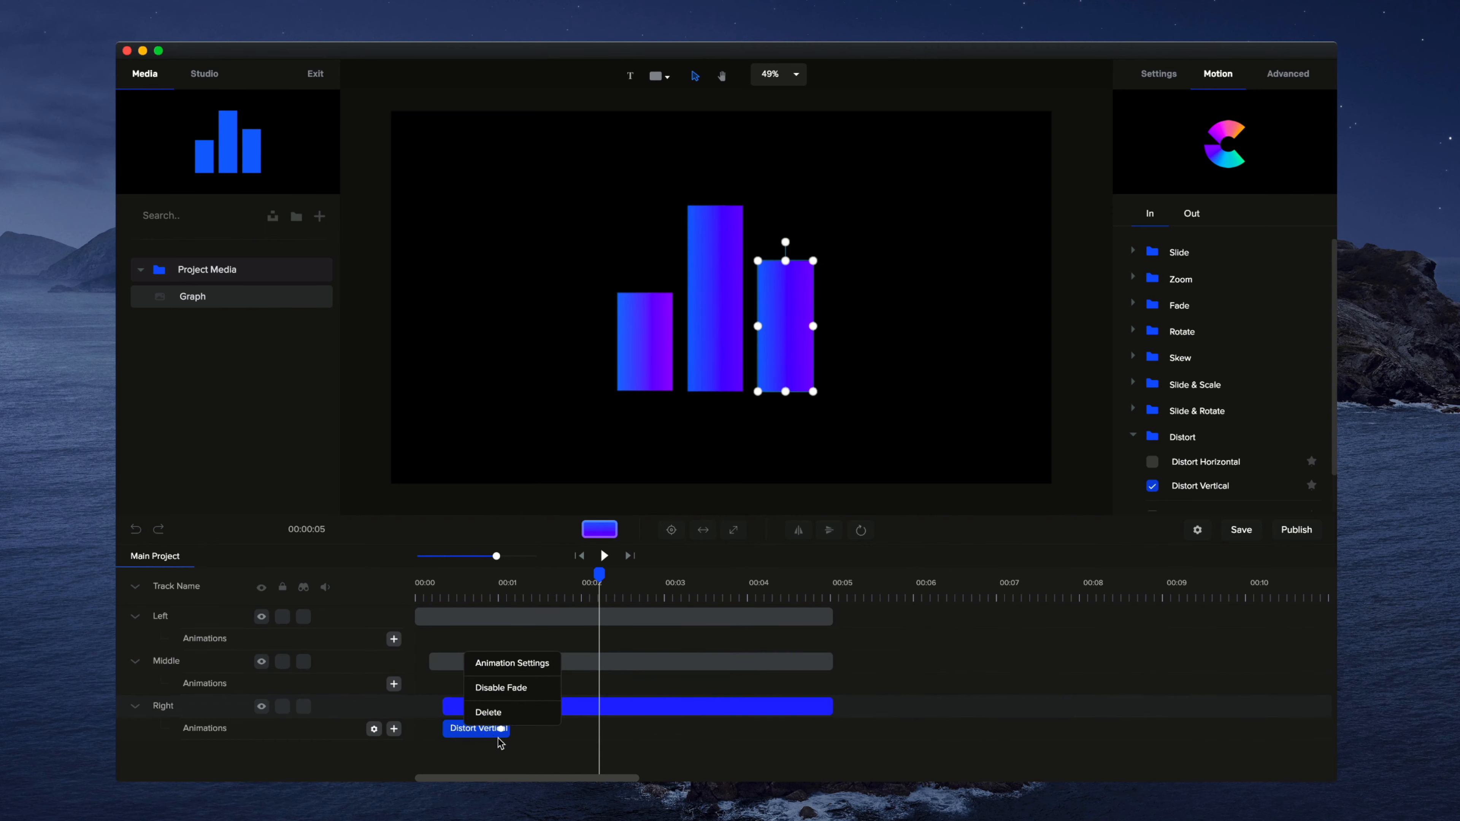
left_click(489, 712)
Step: Collapse the tracks and reorder them as Right, Middle, Left
left_click(135, 586)
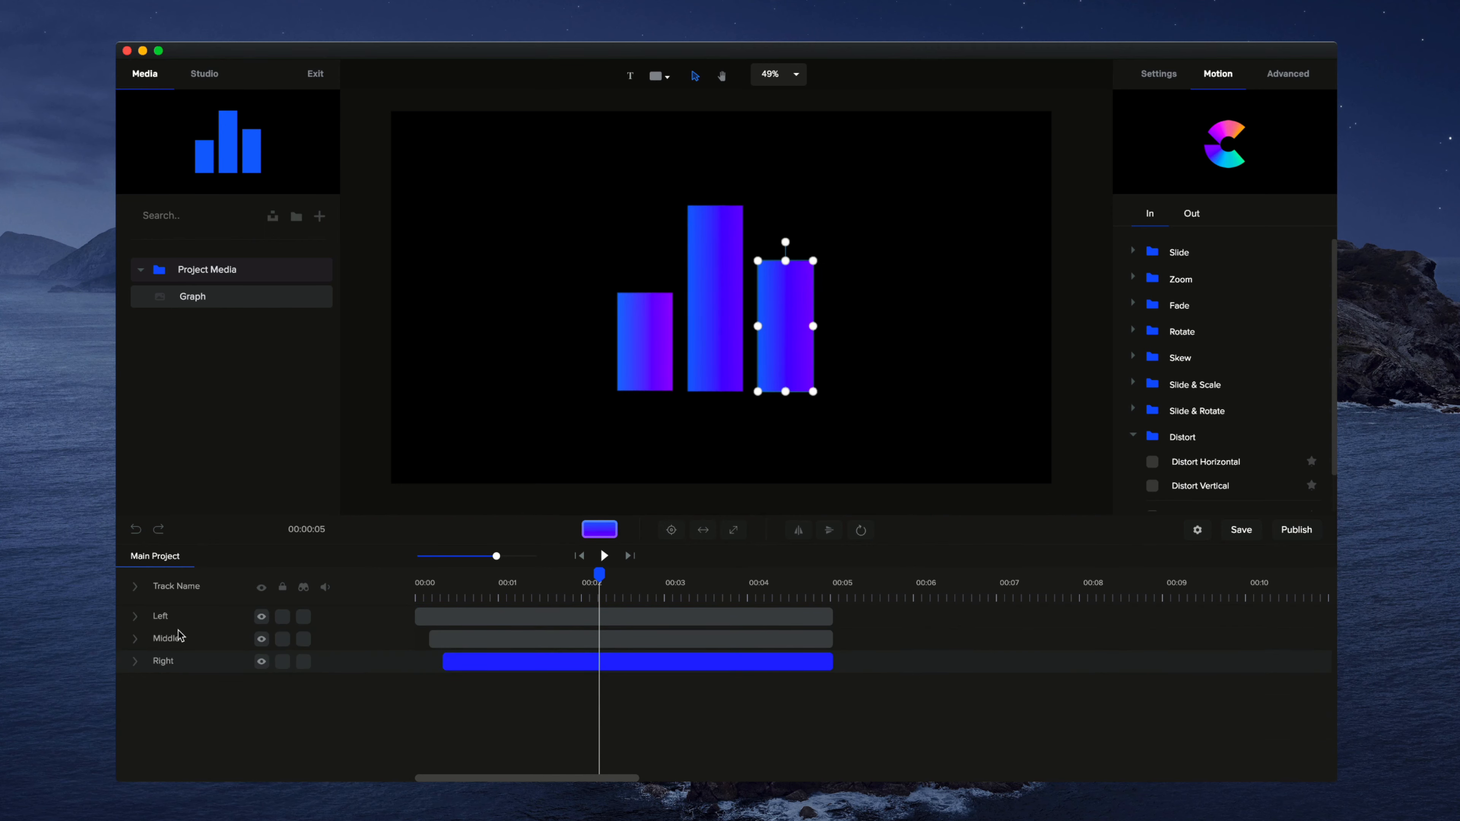
left_click_drag(186, 661, 180, 610)
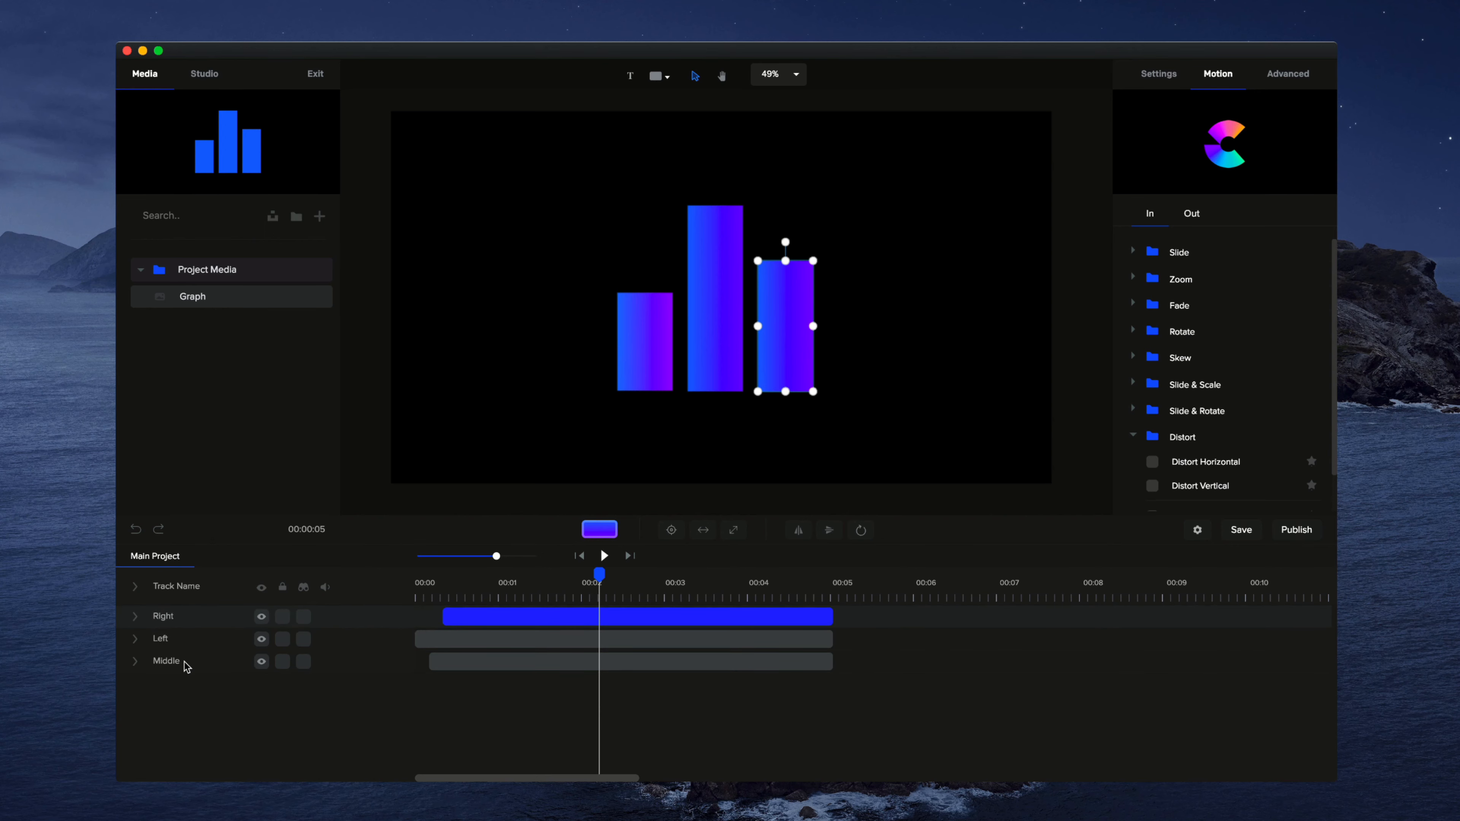
left_click_drag(185, 662, 185, 641)
Step: Add a custom animation with Scale enabled at the start of the left bar's track, about 0.9 seconds long
left_click(578, 557)
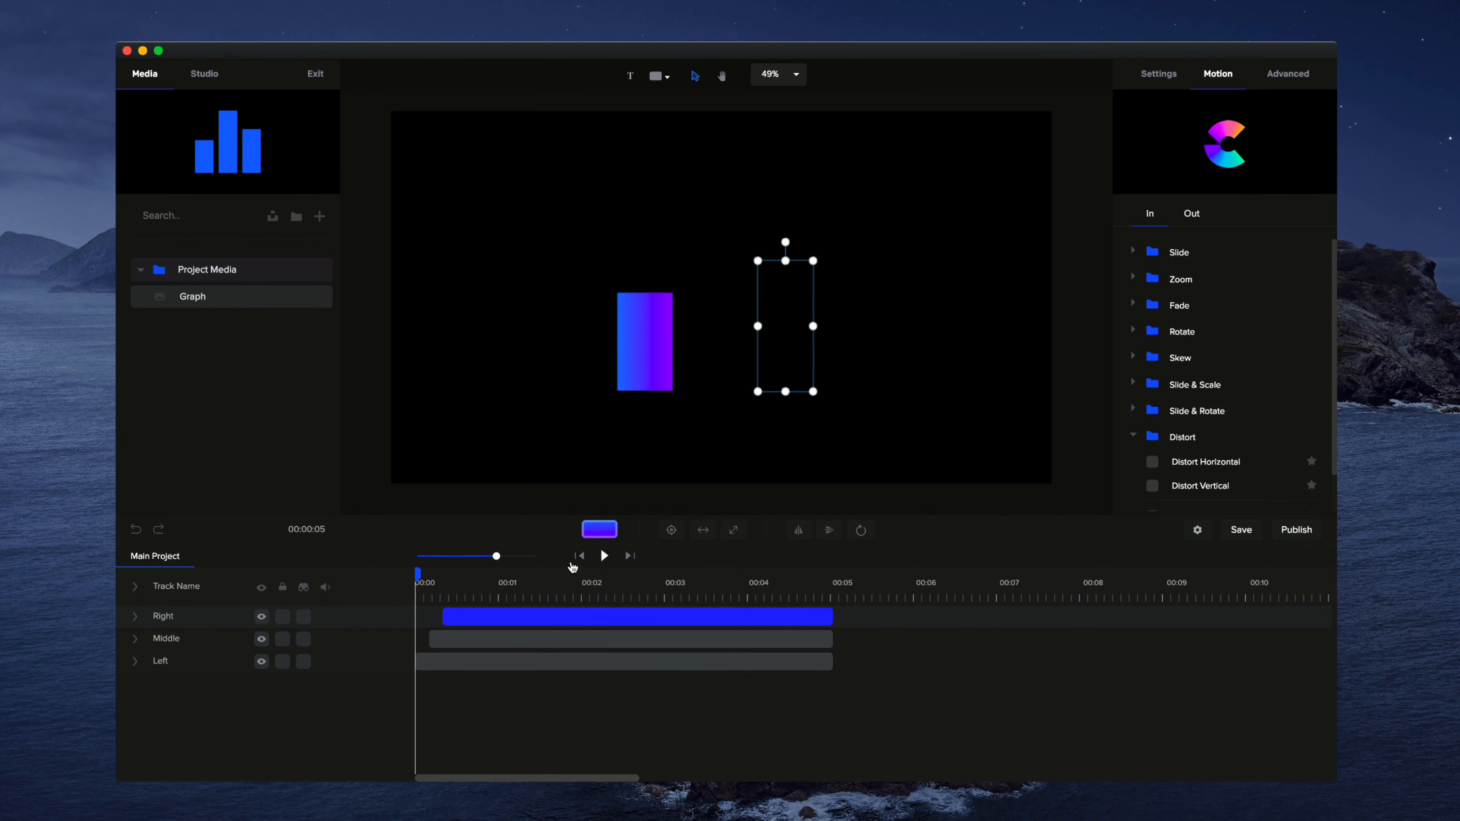
left_click_drag(495, 557, 519, 565)
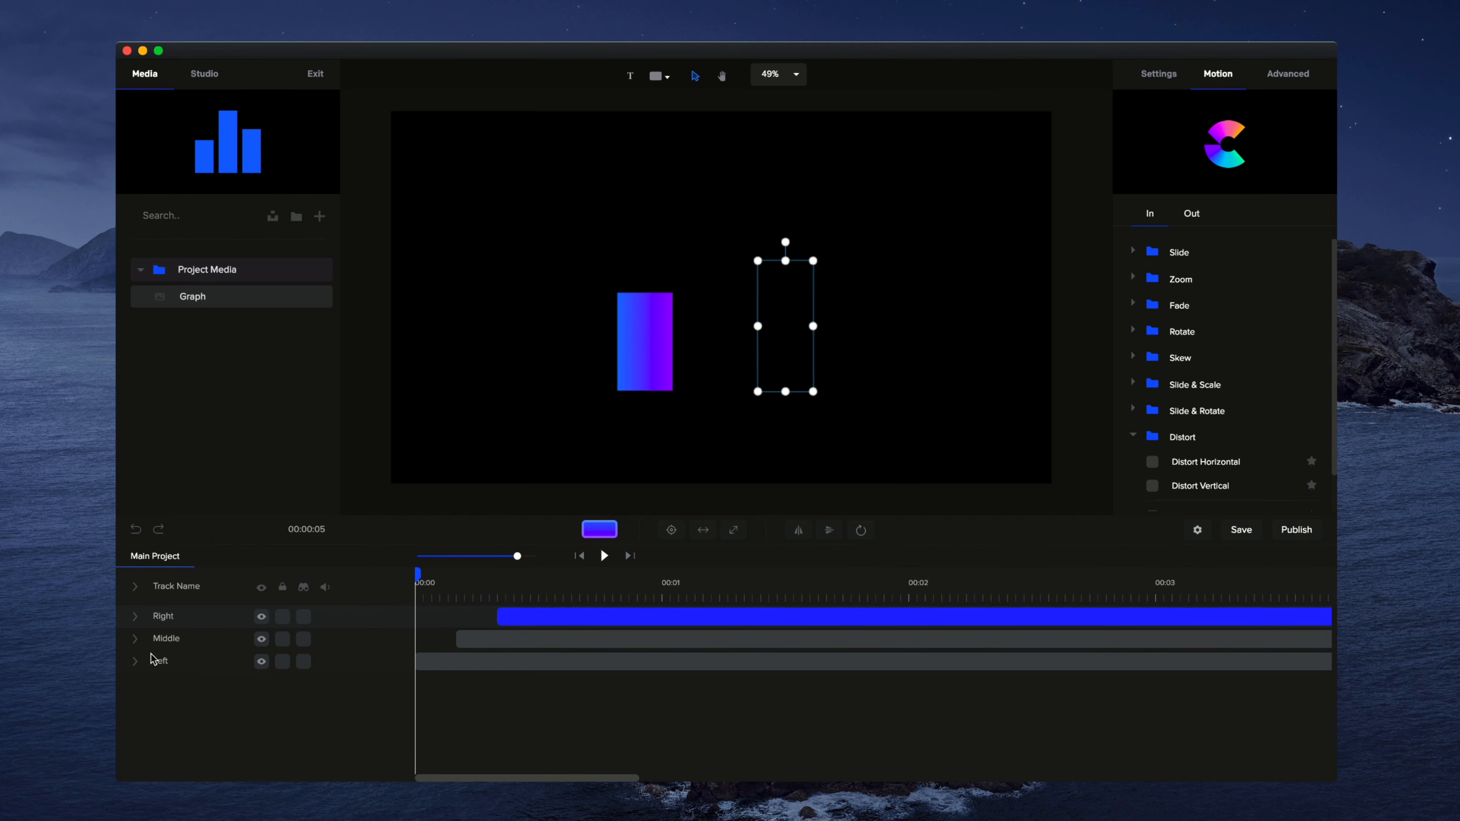
left_click(135, 662)
left_click(627, 359)
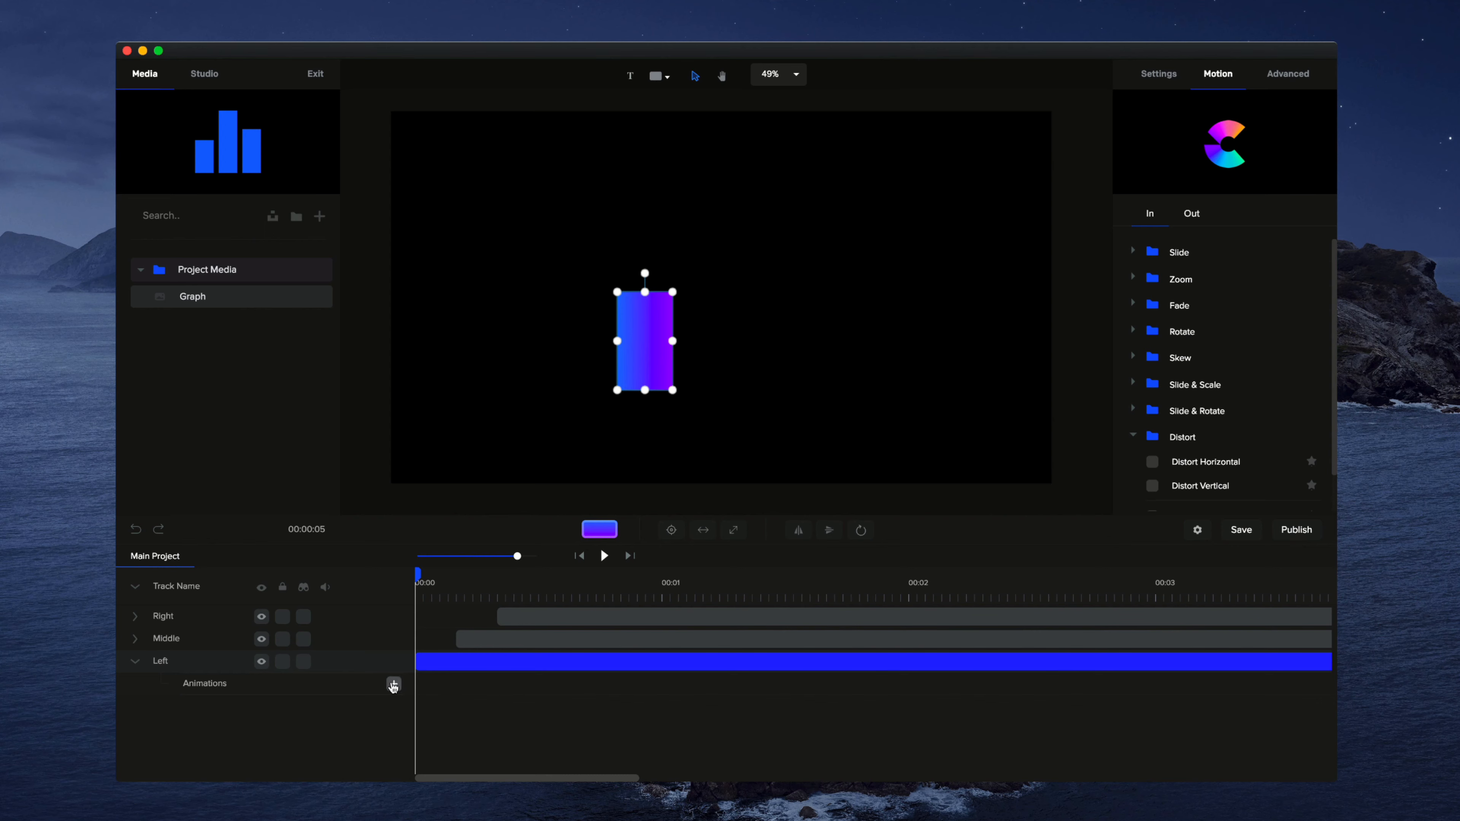
left_click(393, 685)
left_click(553, 537)
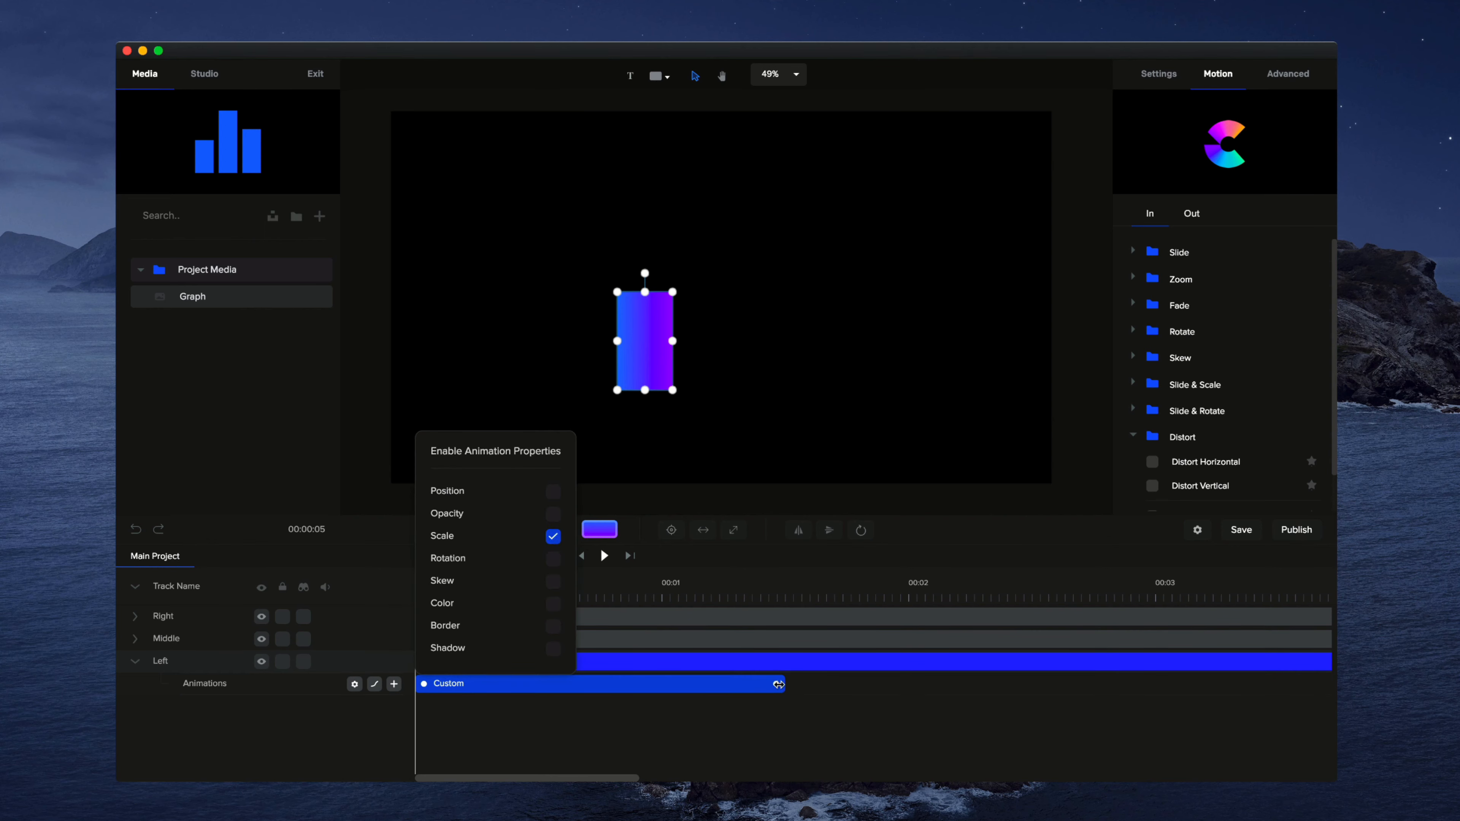
left_click_drag(778, 684, 632, 681)
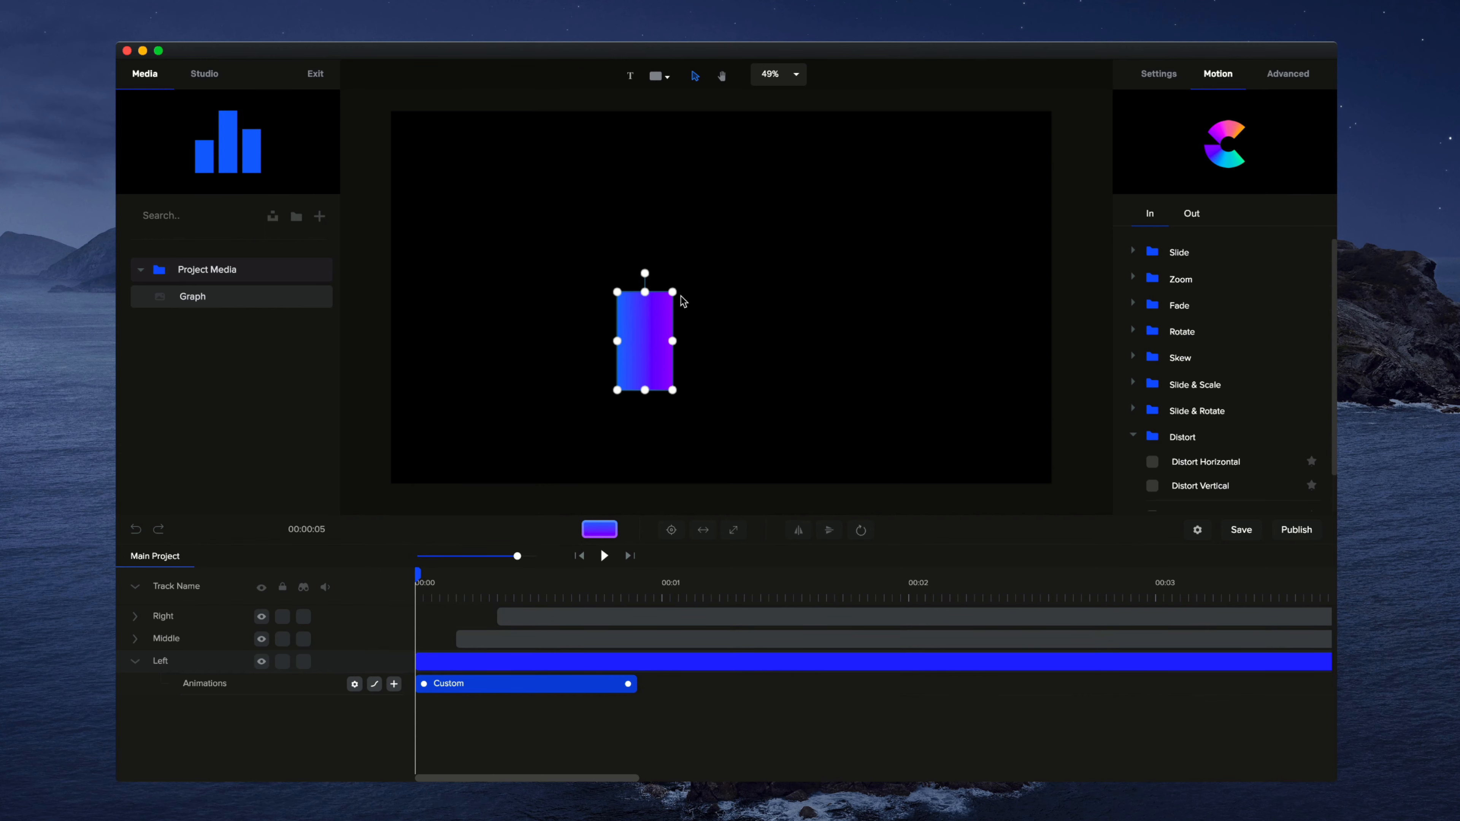
Step: Unlink the left bar's scale axes and reduce Scale Y to zero at the animation's start
left_click(1157, 77)
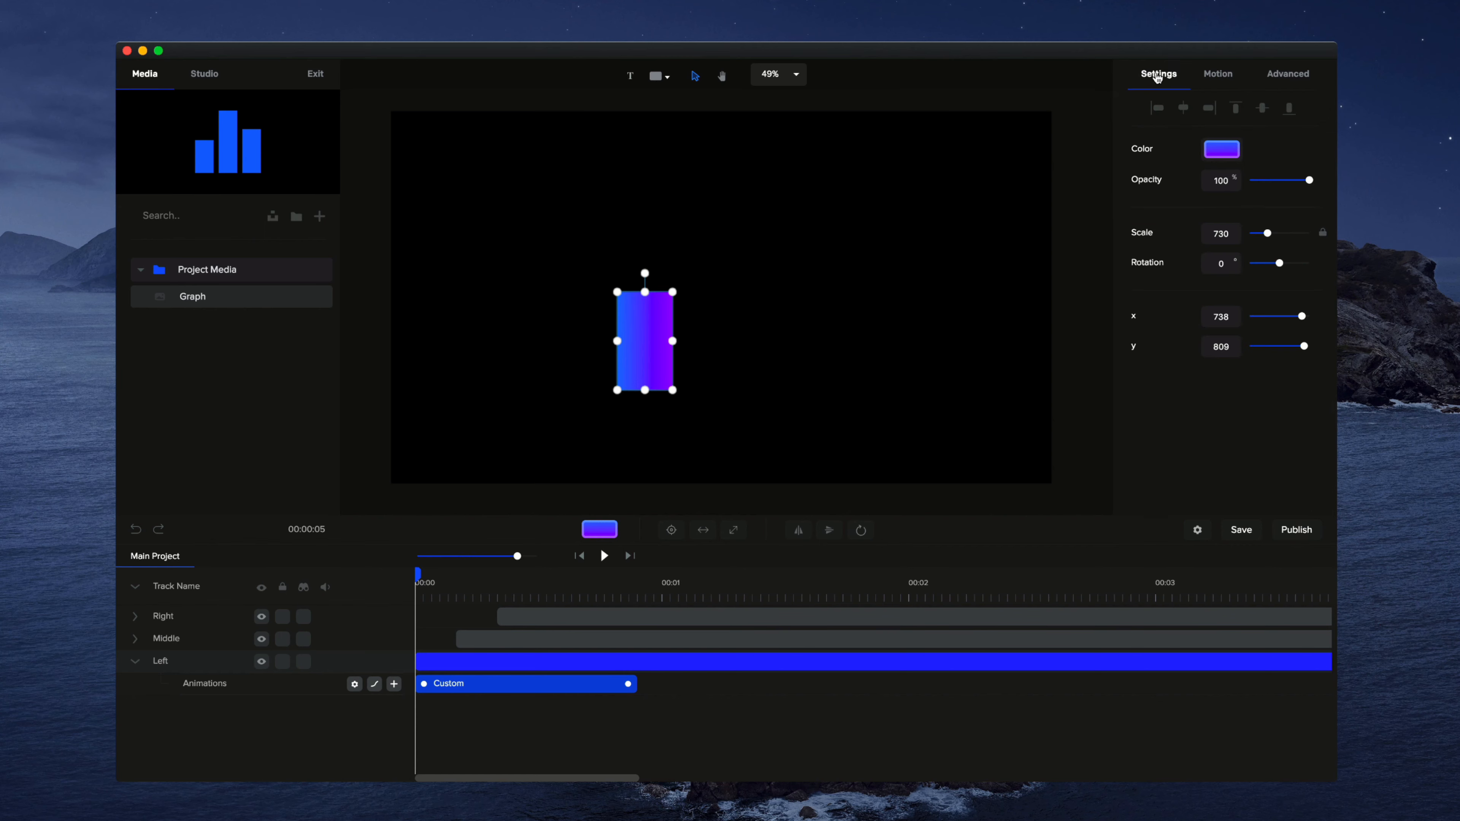
left_click(1324, 236)
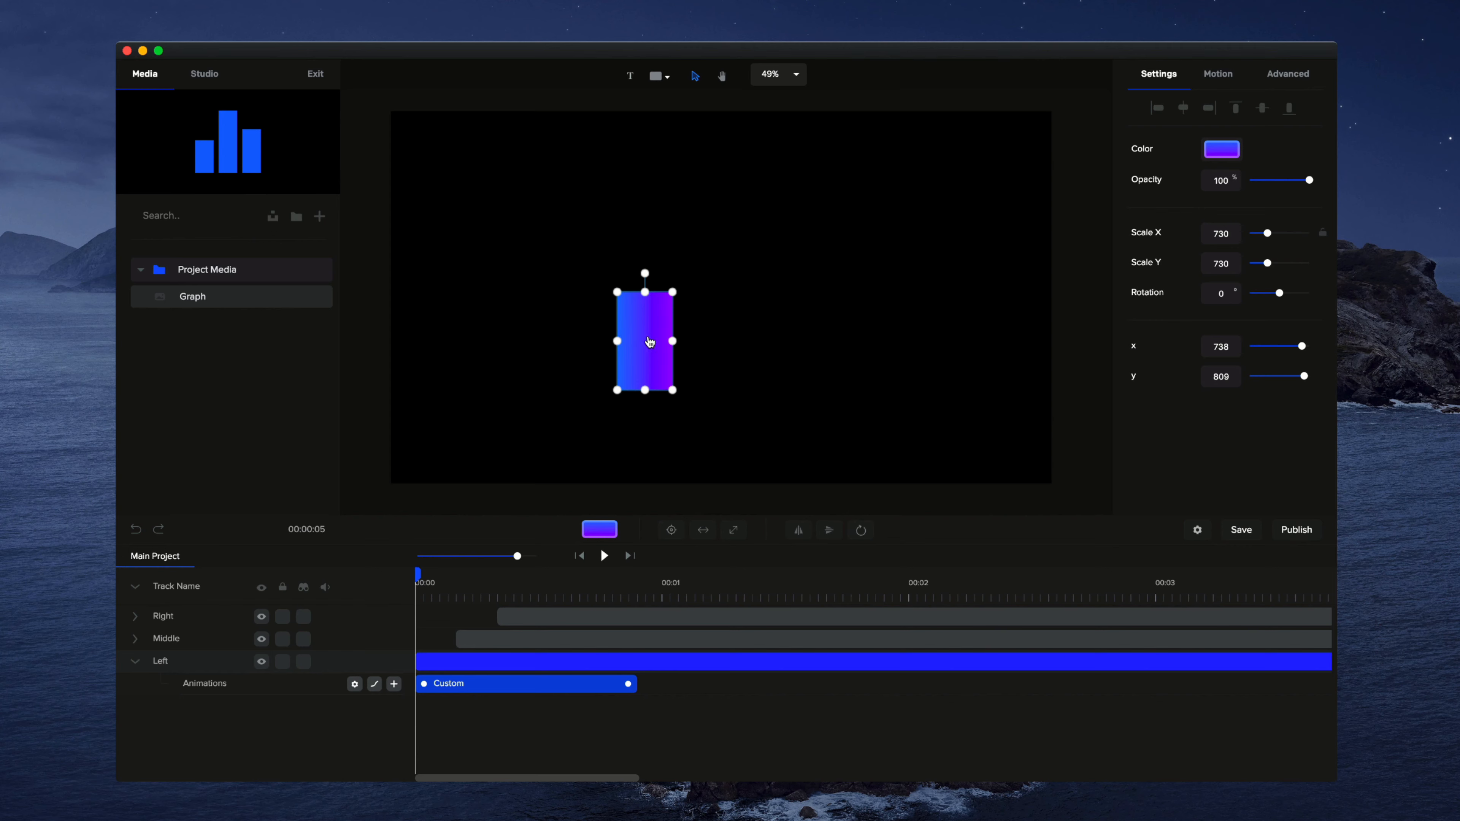
mouse_move(644, 299)
left_mouse_down()
mouse_move(644, 339)
mouse_move(645, 302)
left_mouse_up()
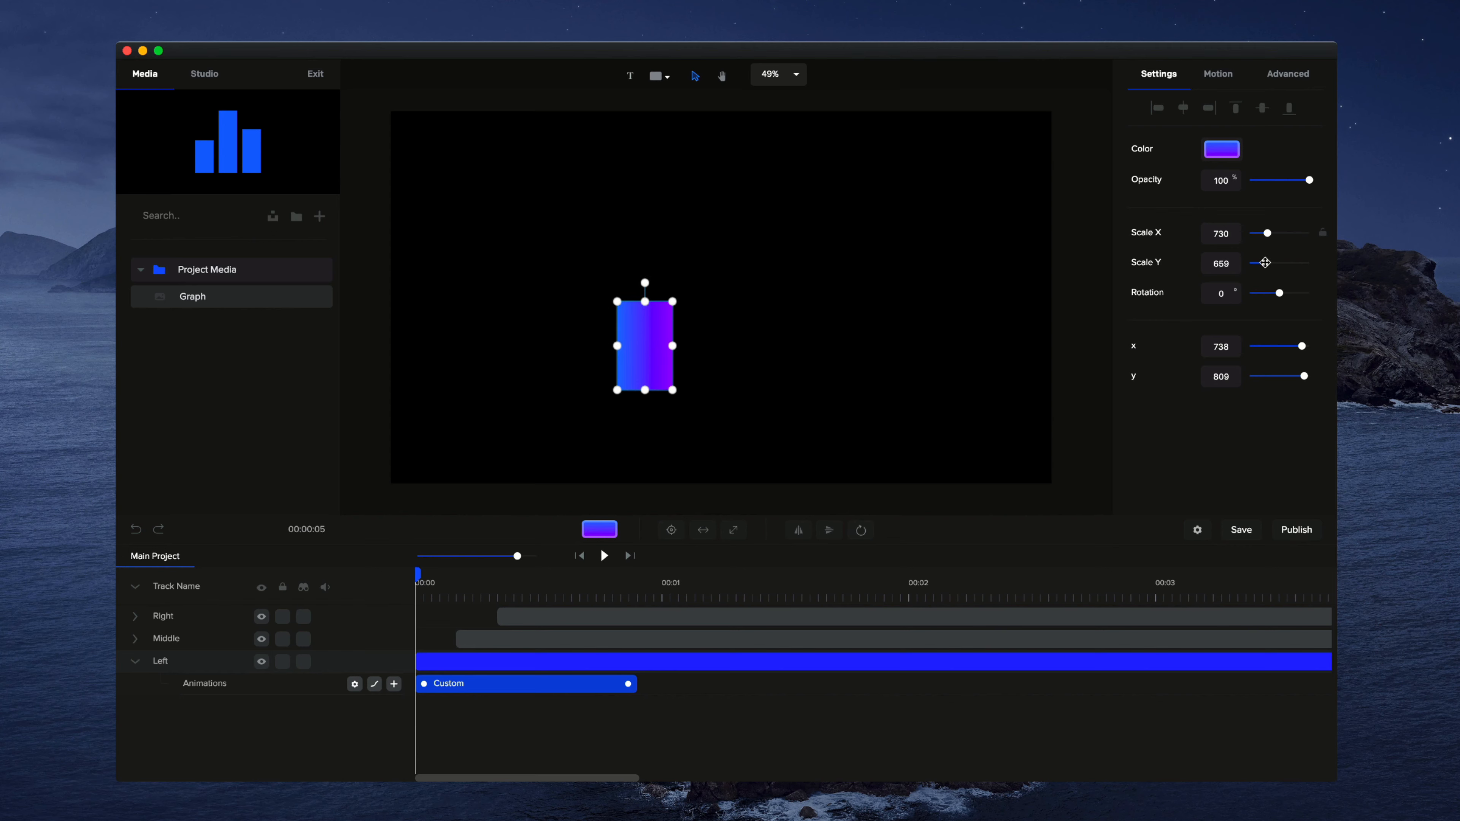
left_click_drag(1265, 263, 1238, 262)
left_click(899, 337)
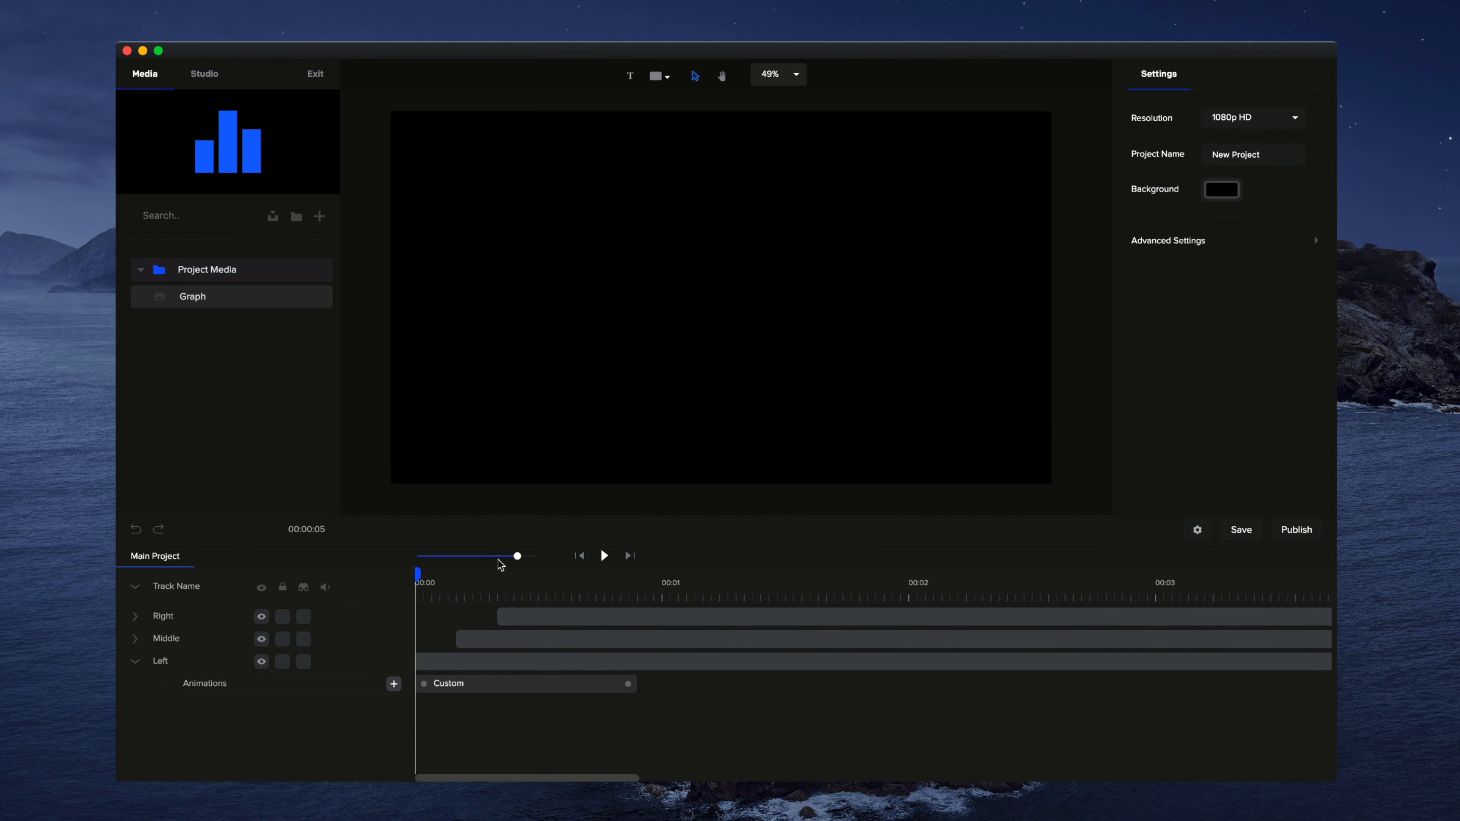
Step: Add a custom Scale animation about 1 second long at the middle bar's clip start, with the bar flattened to zero height at its beginning
left_click_drag(418, 572, 456, 573)
left_click(719, 312)
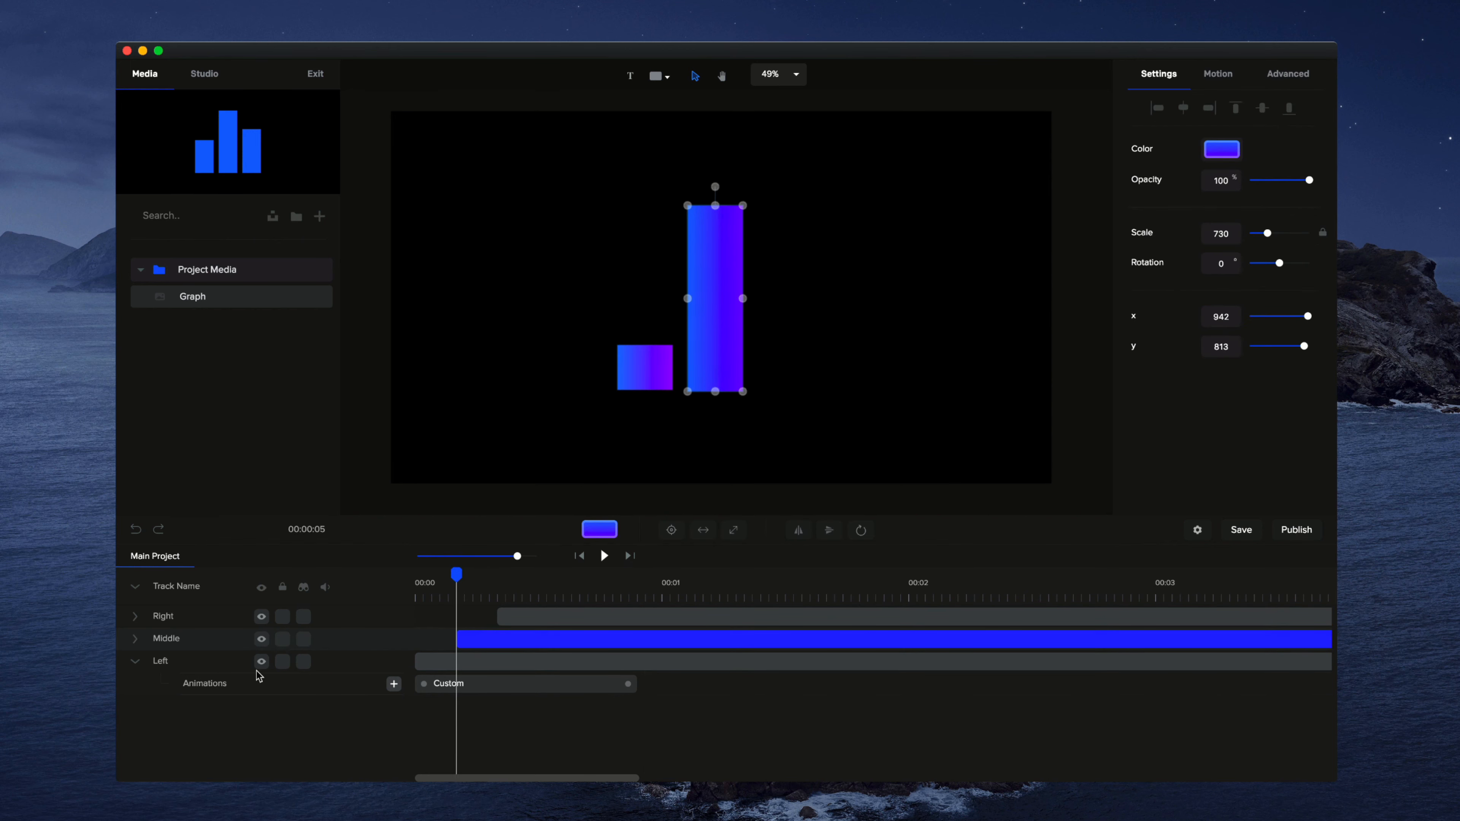
left_click(135, 639)
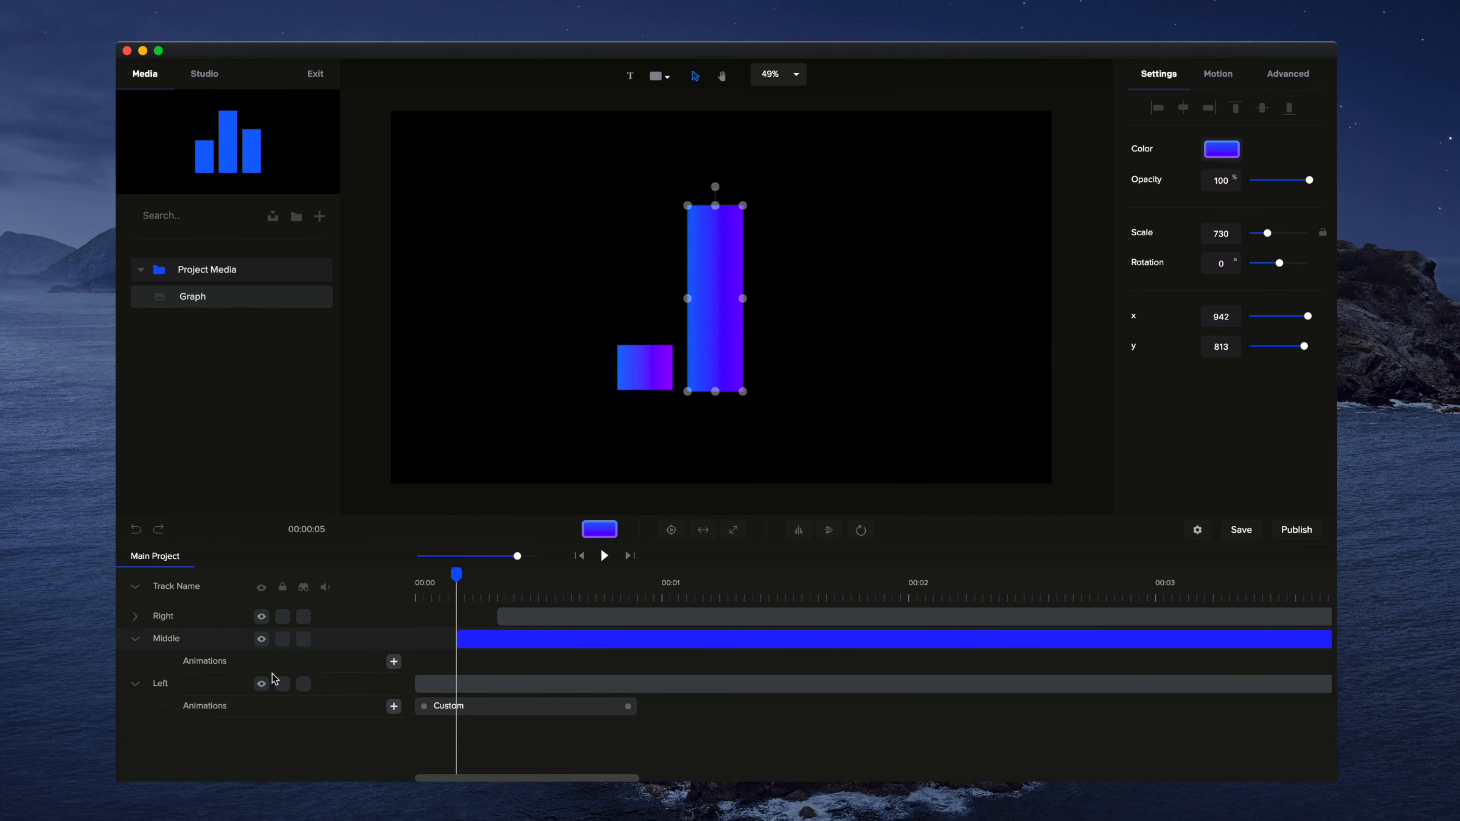
left_click(394, 661)
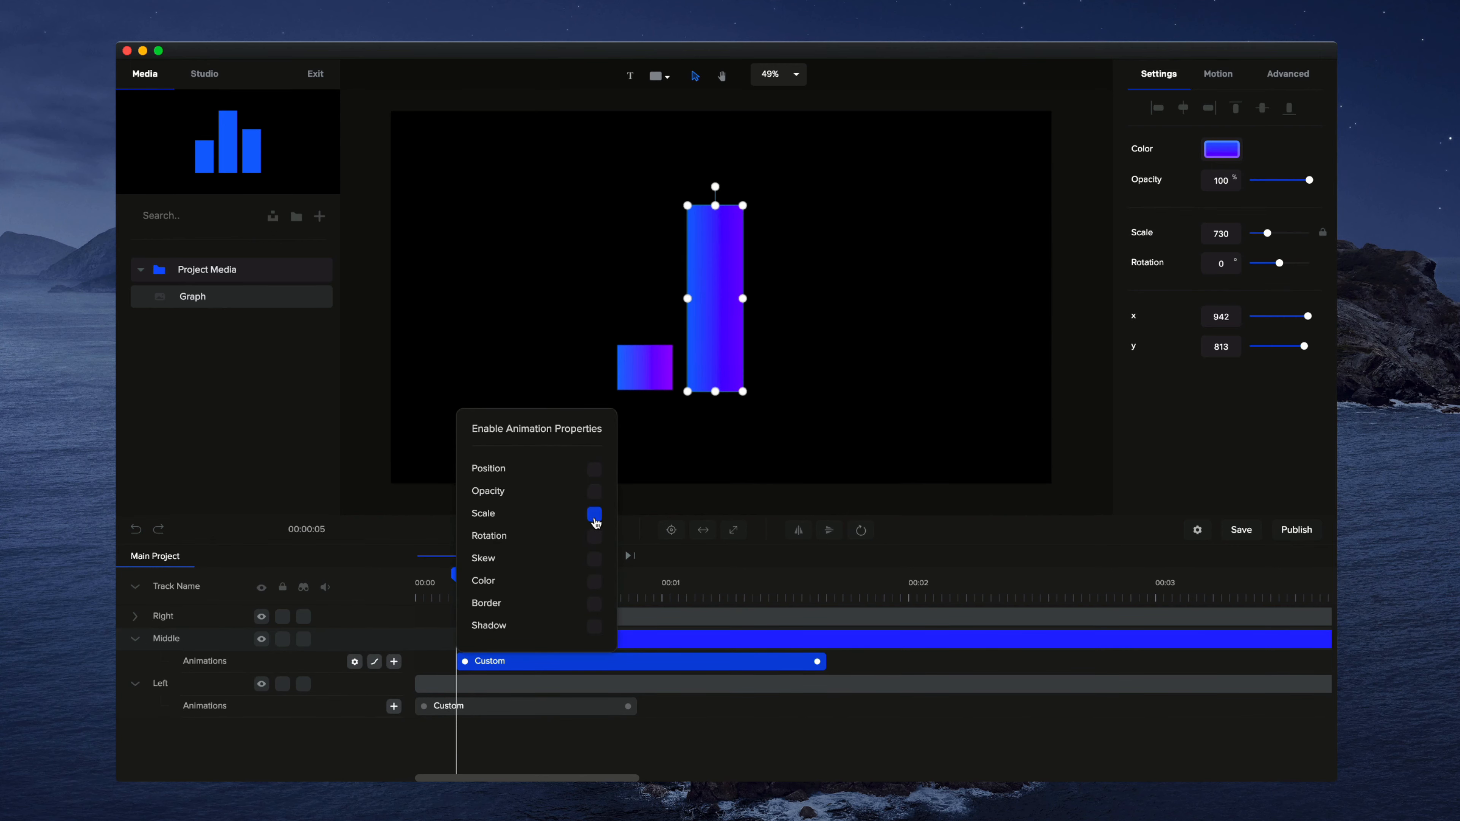
left_click(594, 514)
left_click_drag(818, 663, 687, 662)
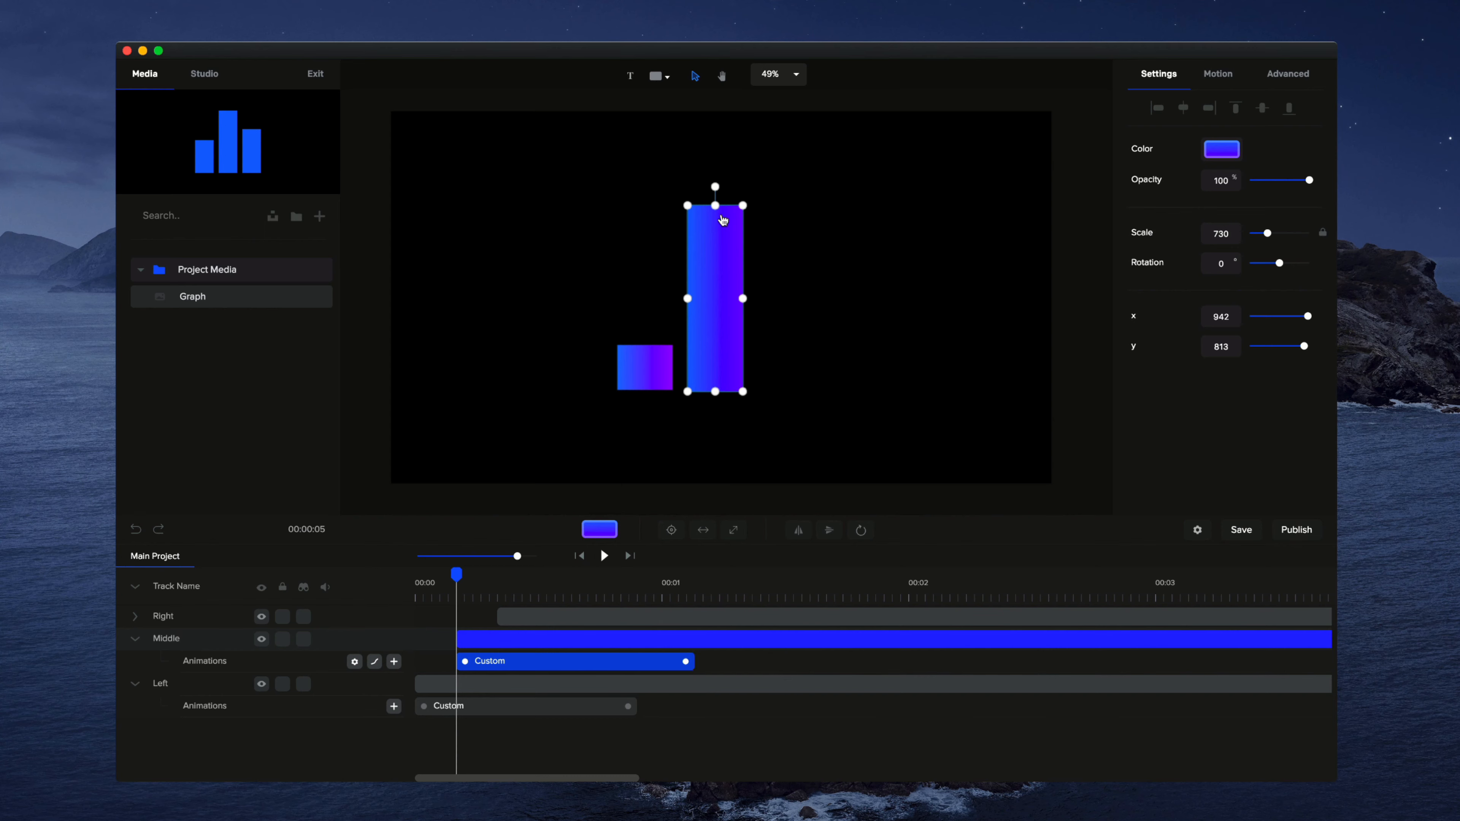
left_click_drag(714, 204, 713, 447)
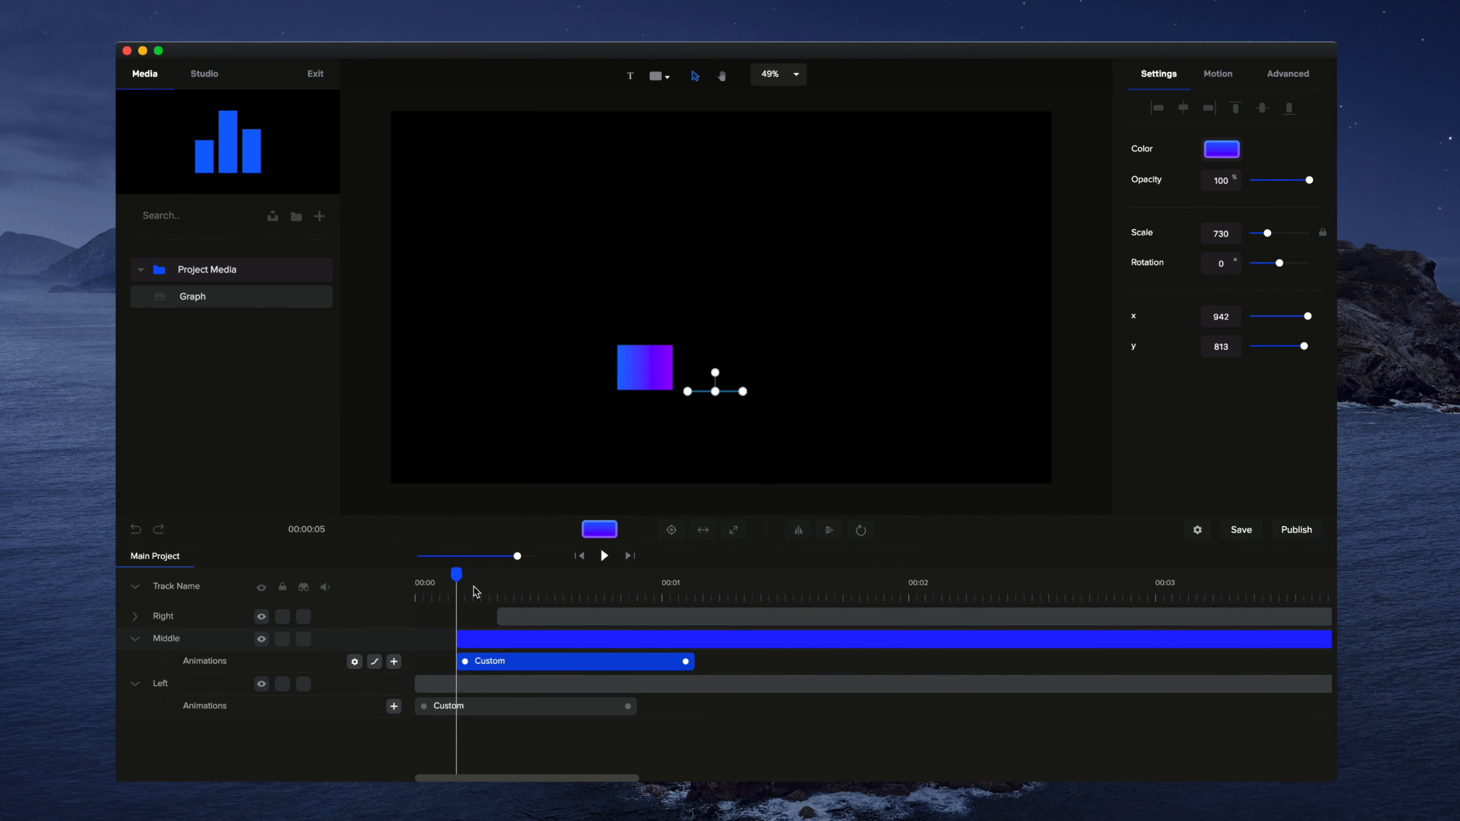
Step: Add a custom Scale animation about 1 second long at the right bar's clip start and flatten the bar to zero height there
left_click_drag(456, 574, 498, 566)
left_click(780, 322)
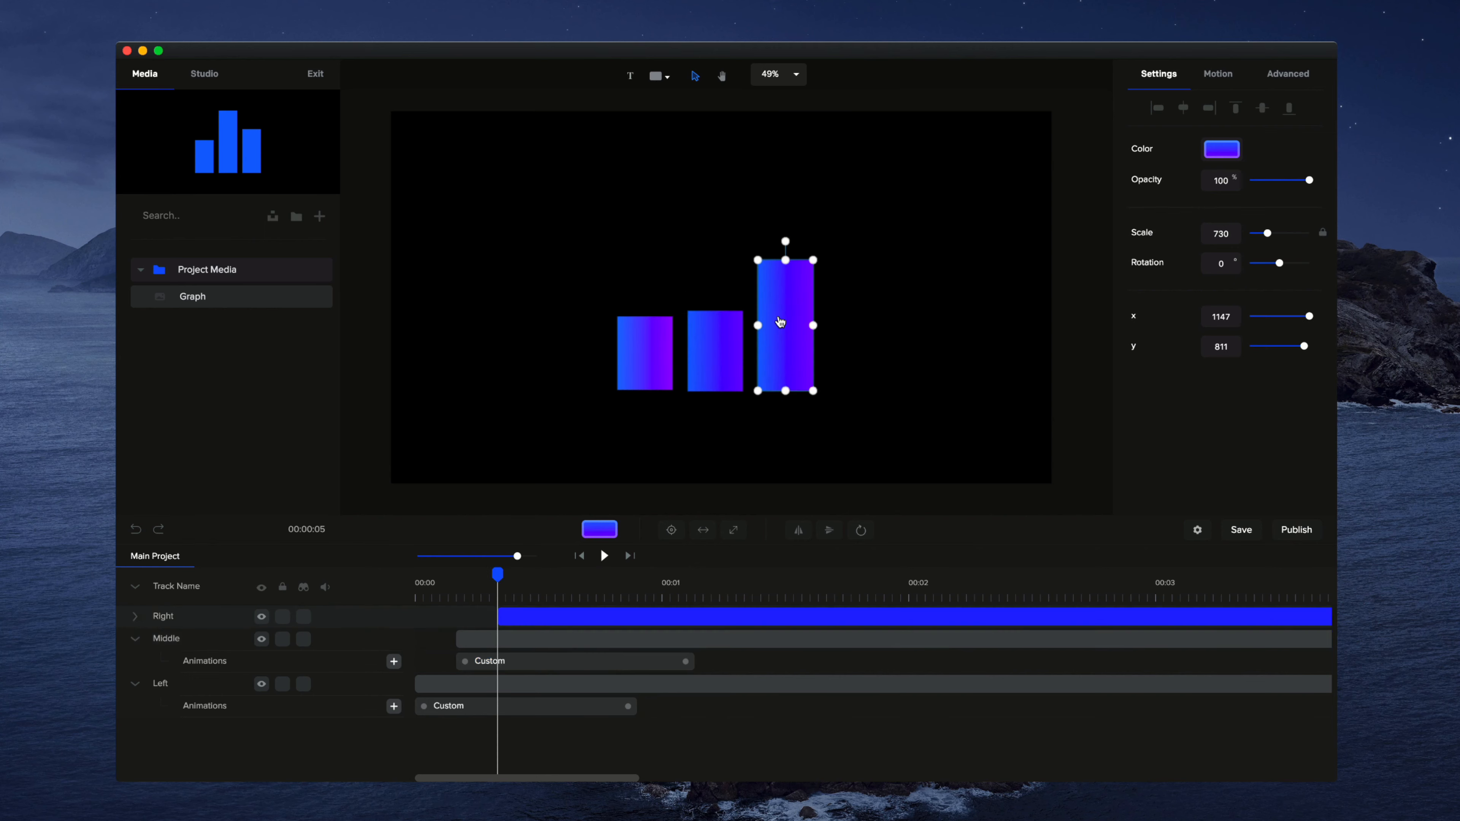
left_click(135, 617)
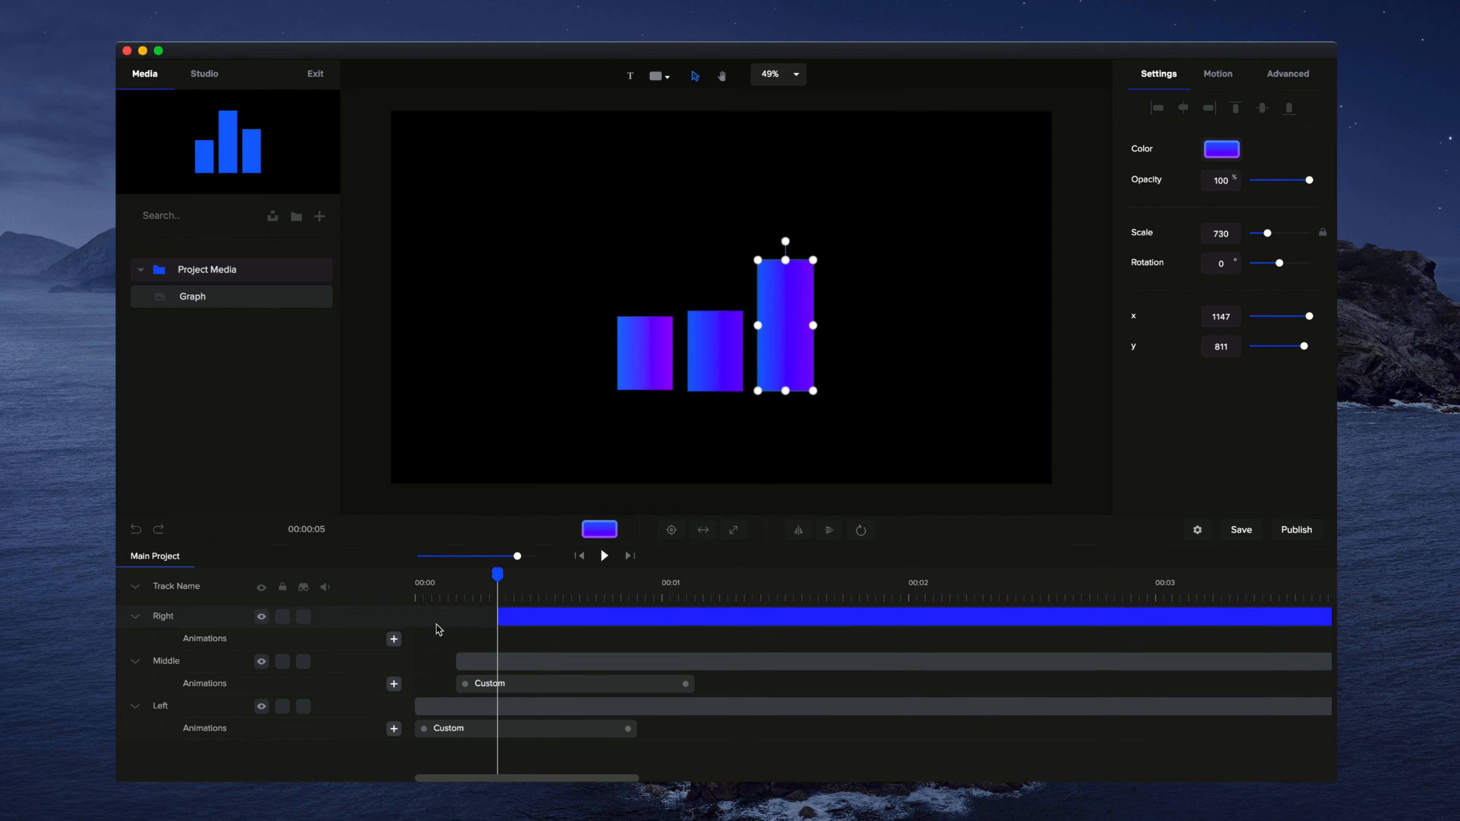
left_click(394, 638)
left_click(635, 490)
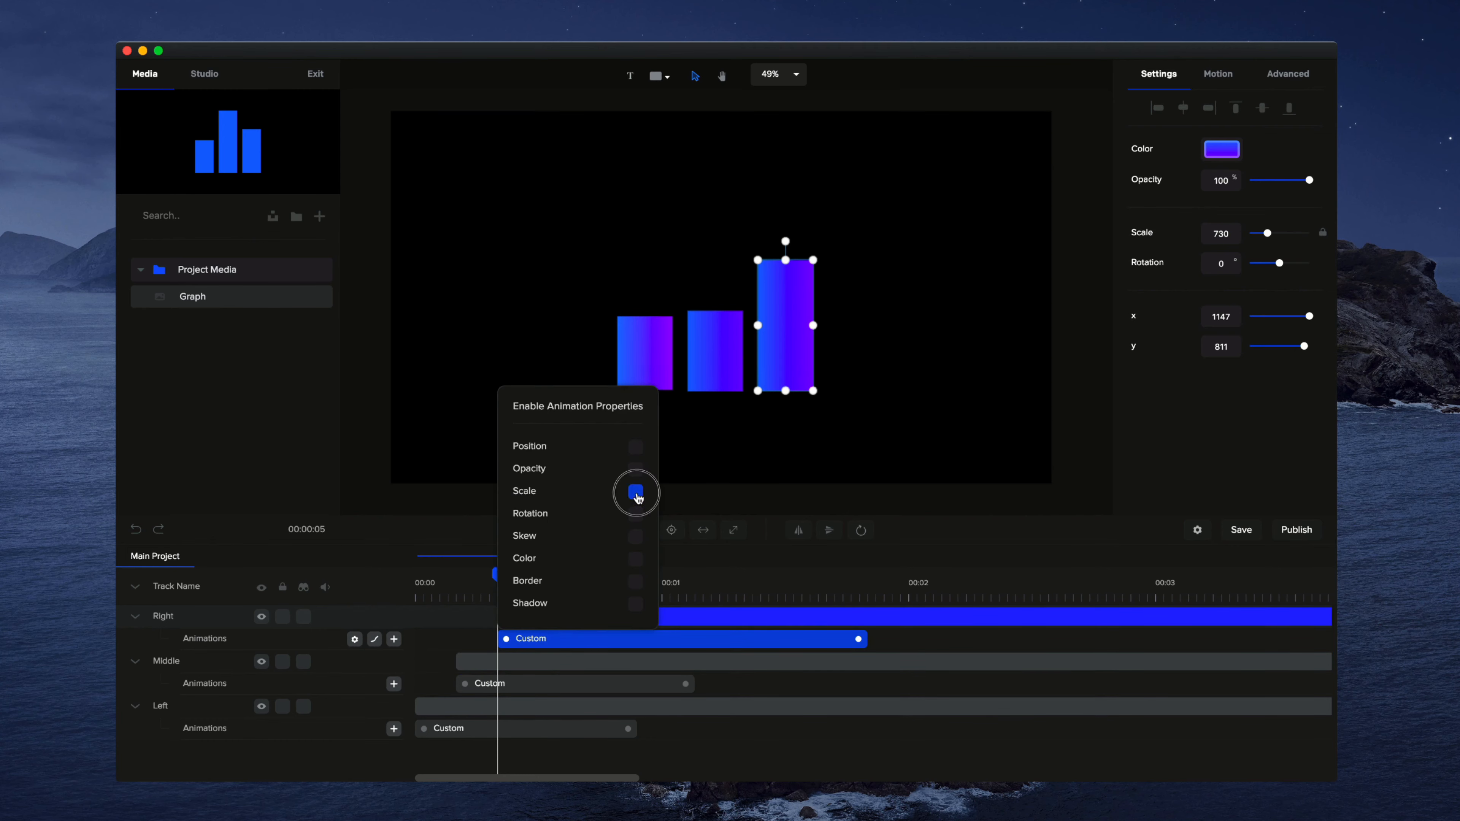
left_click_drag(858, 647, 744, 640)
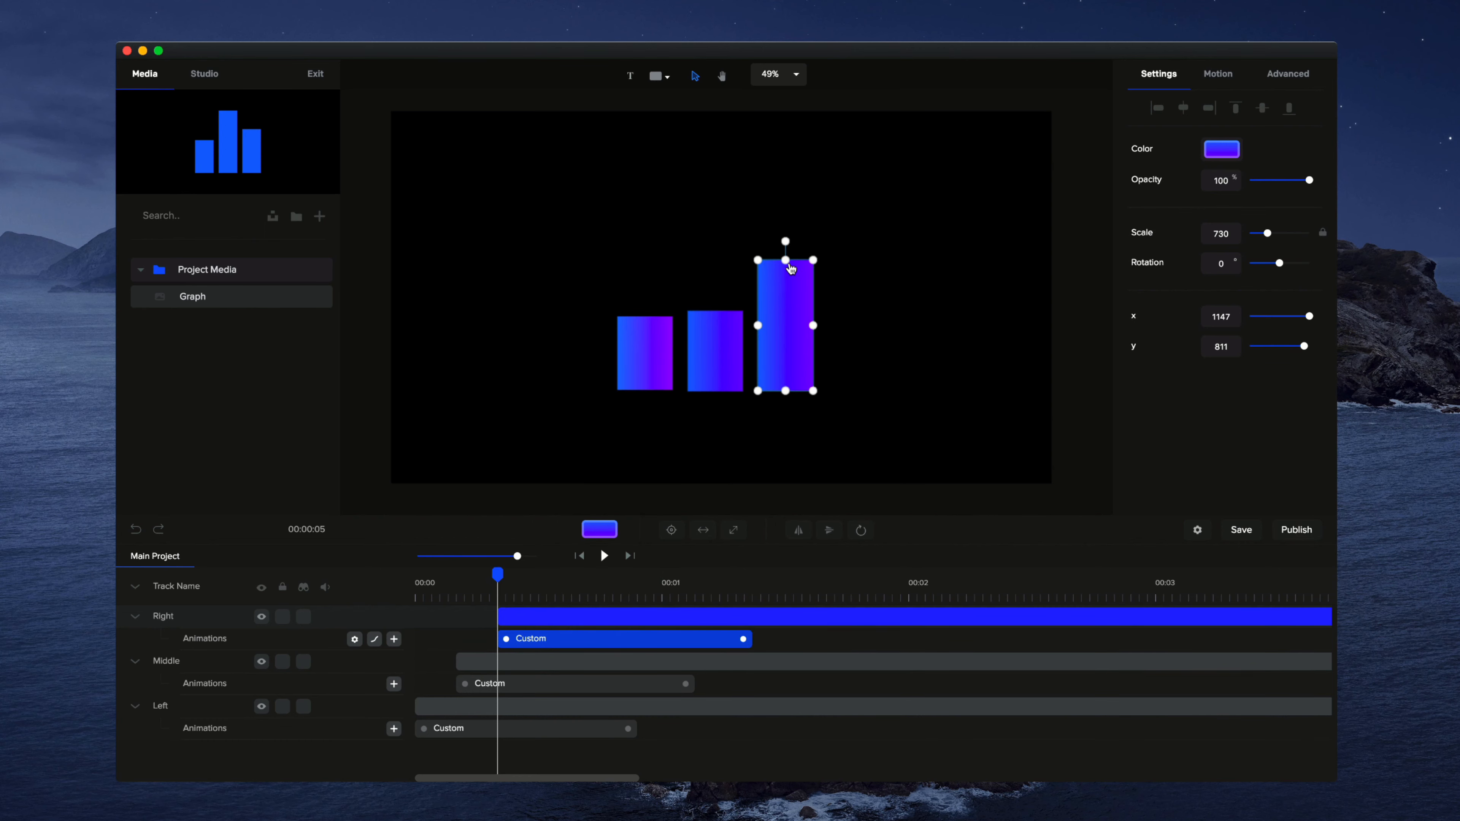
left_click_drag(790, 269, 788, 390)
Step: Preview the three bars' custom scale animations from the start of the timeline
left_click_drag(508, 579, 356, 577)
left_click(602, 555)
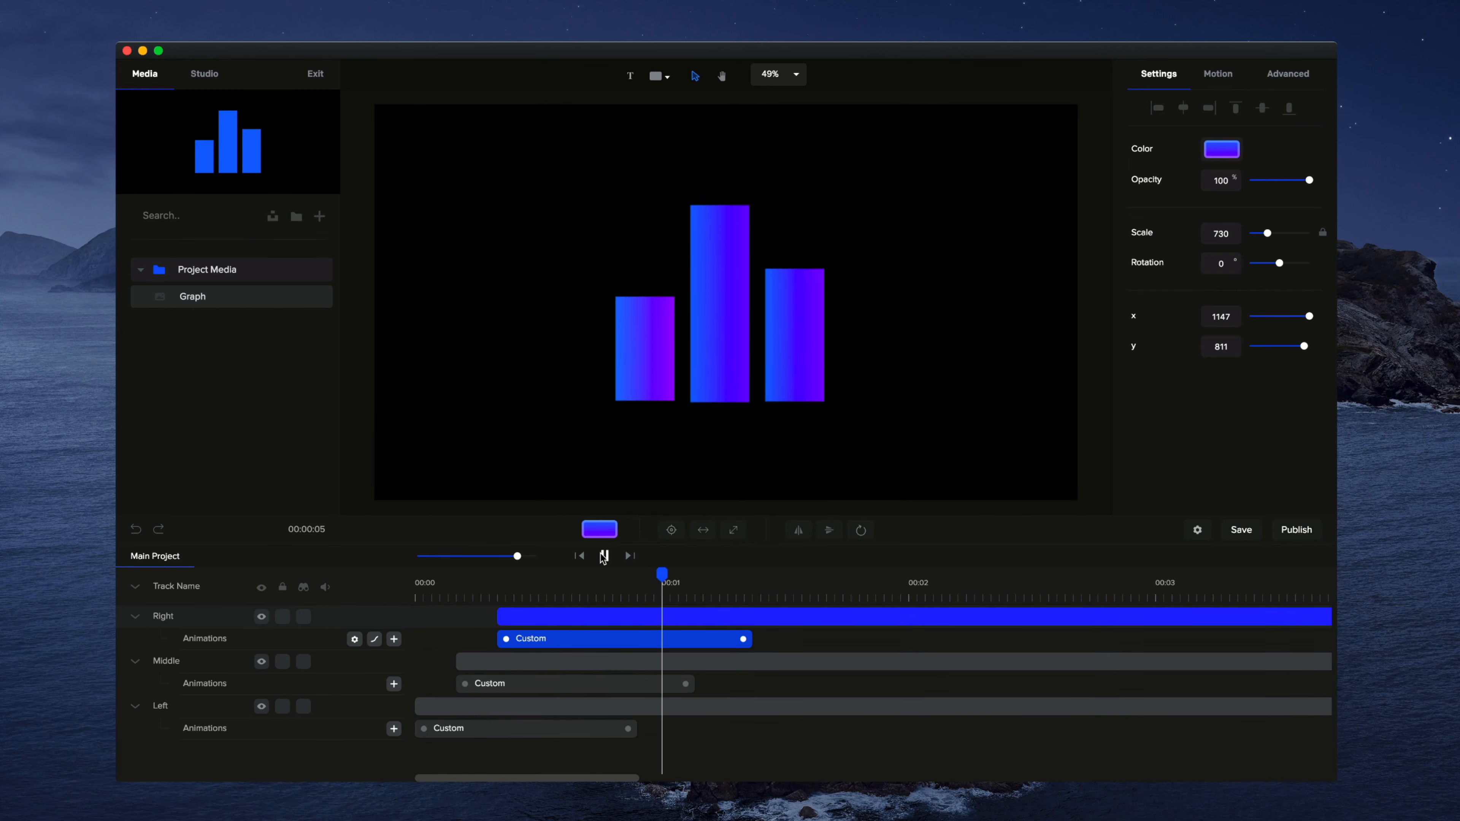
left_click(603, 555)
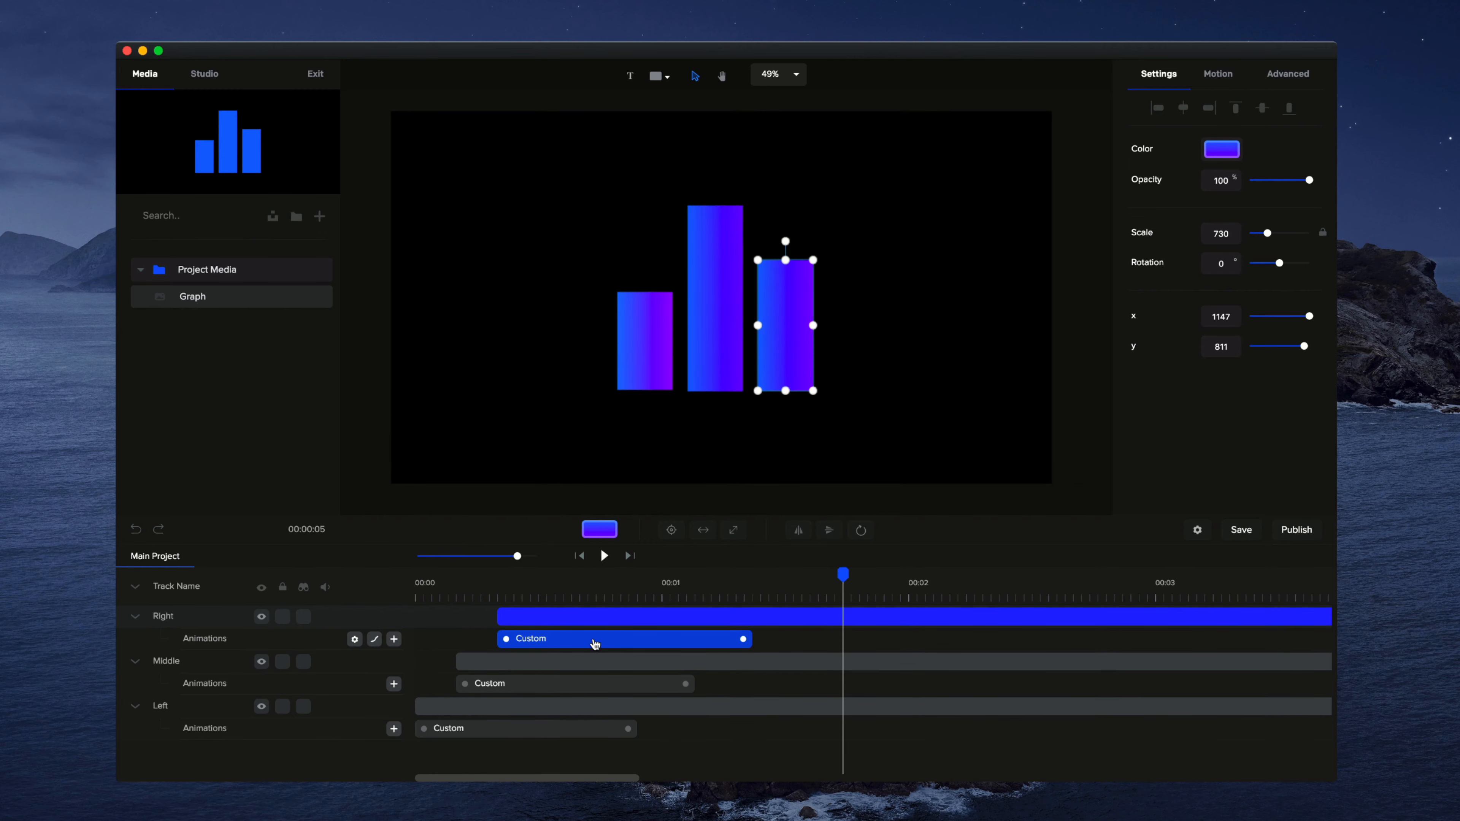
left_click(583, 619)
left_click(579, 641)
right_click(562, 637)
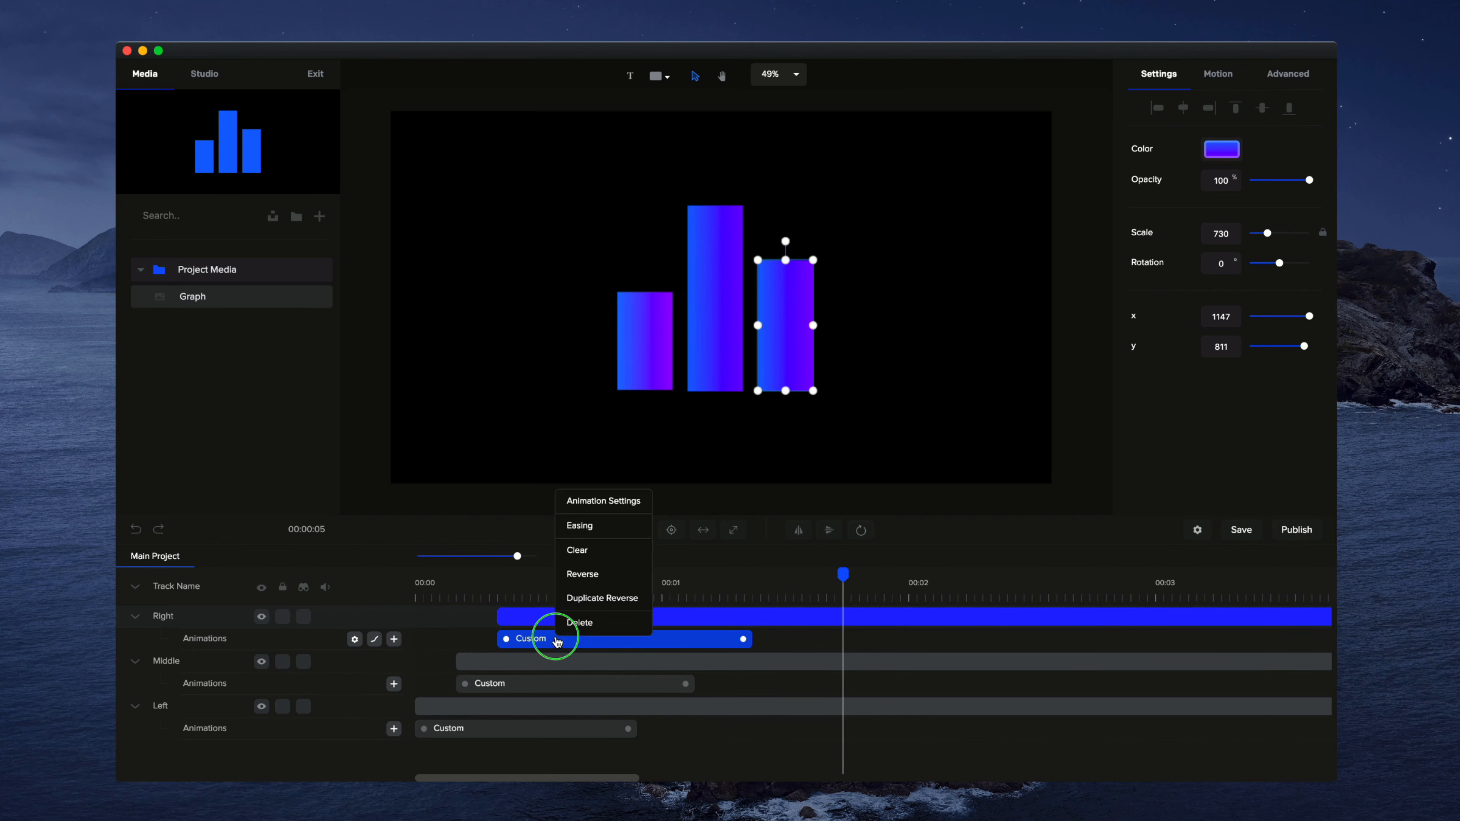
left_click(580, 523)
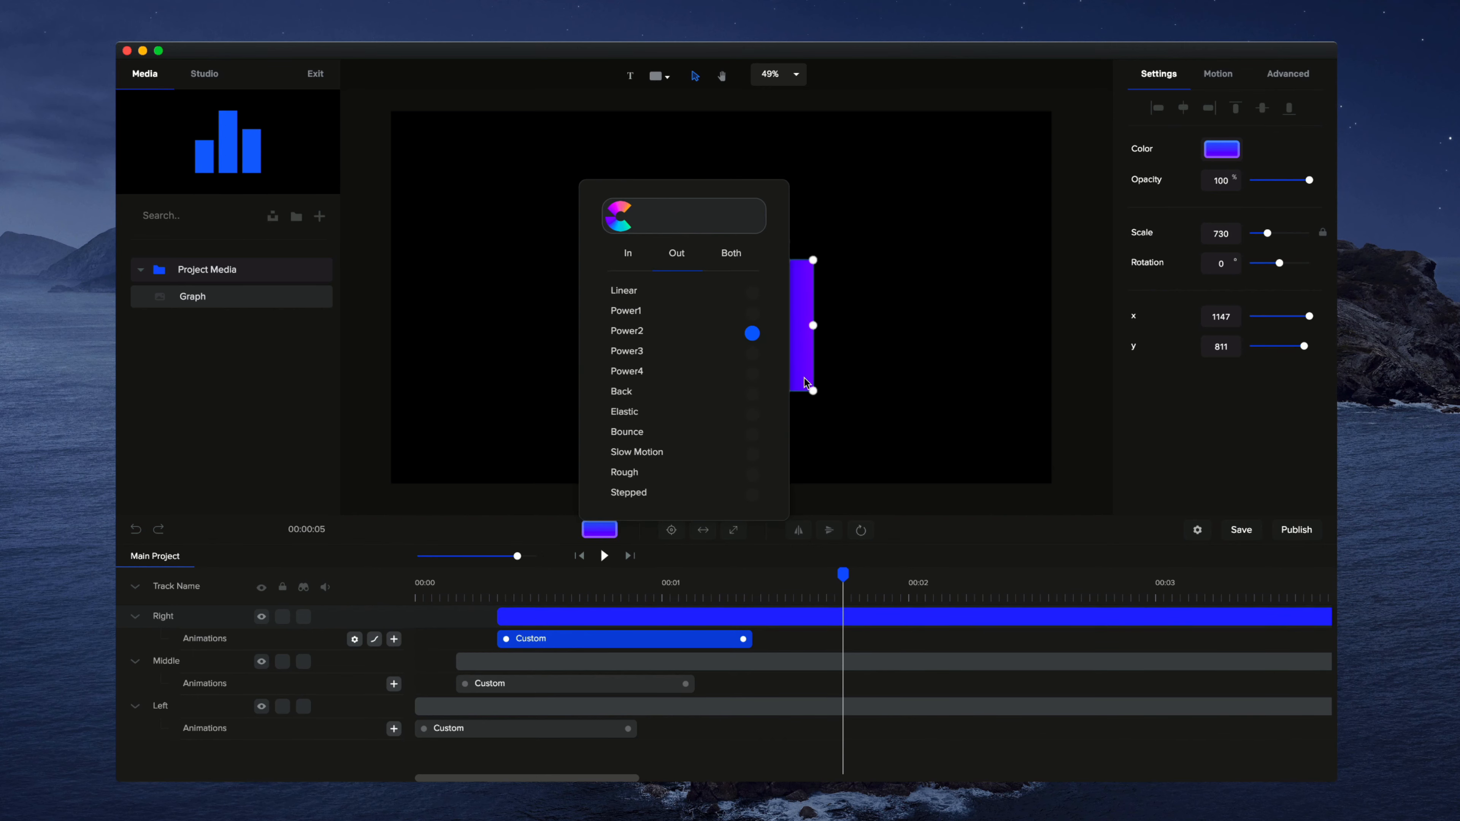
left_click(867, 449)
Step: Set the easing of the right bar's custom animation to Back in the Out direction
left_click(601, 640)
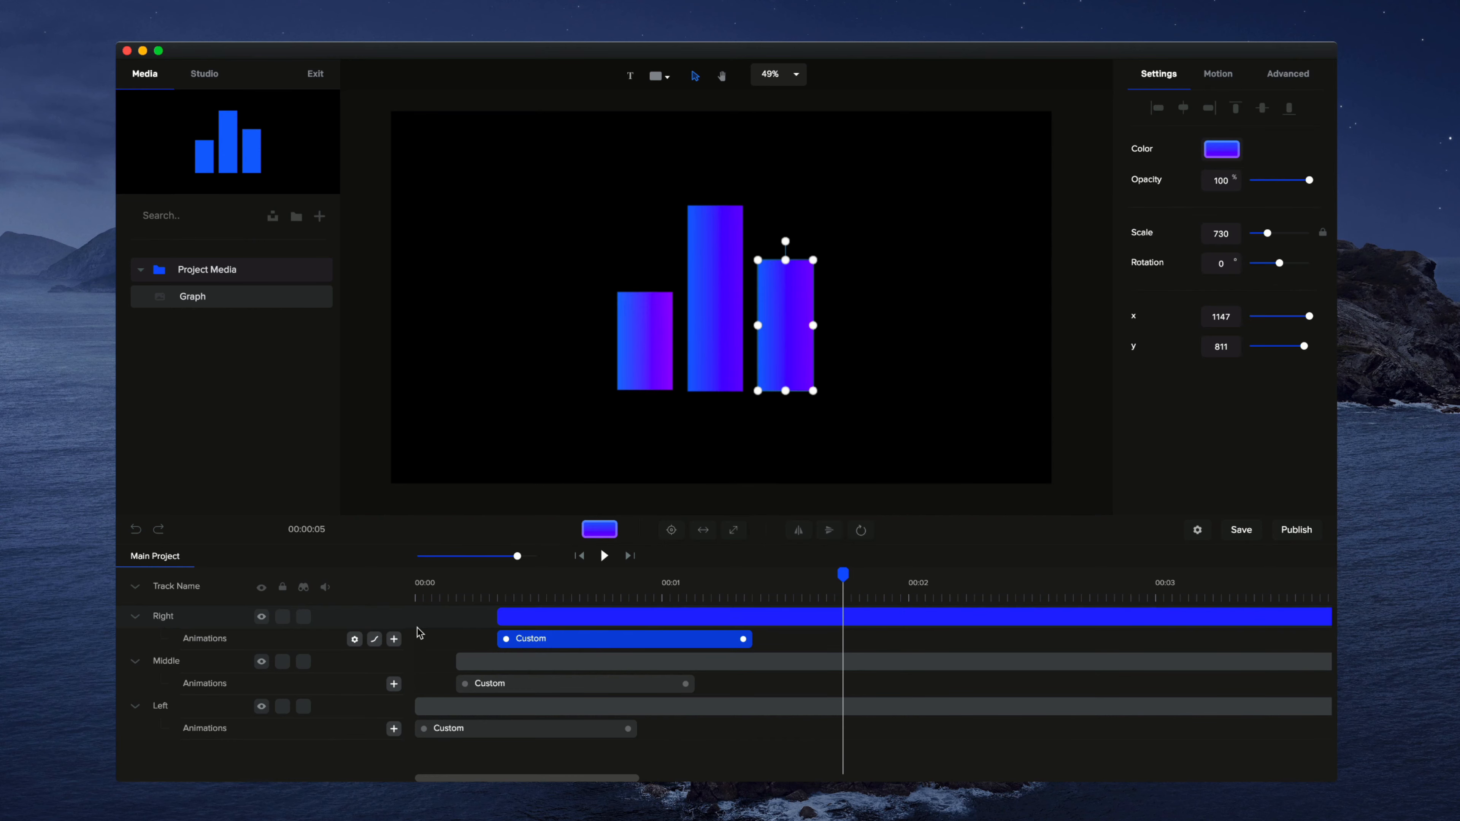
left_click(374, 639)
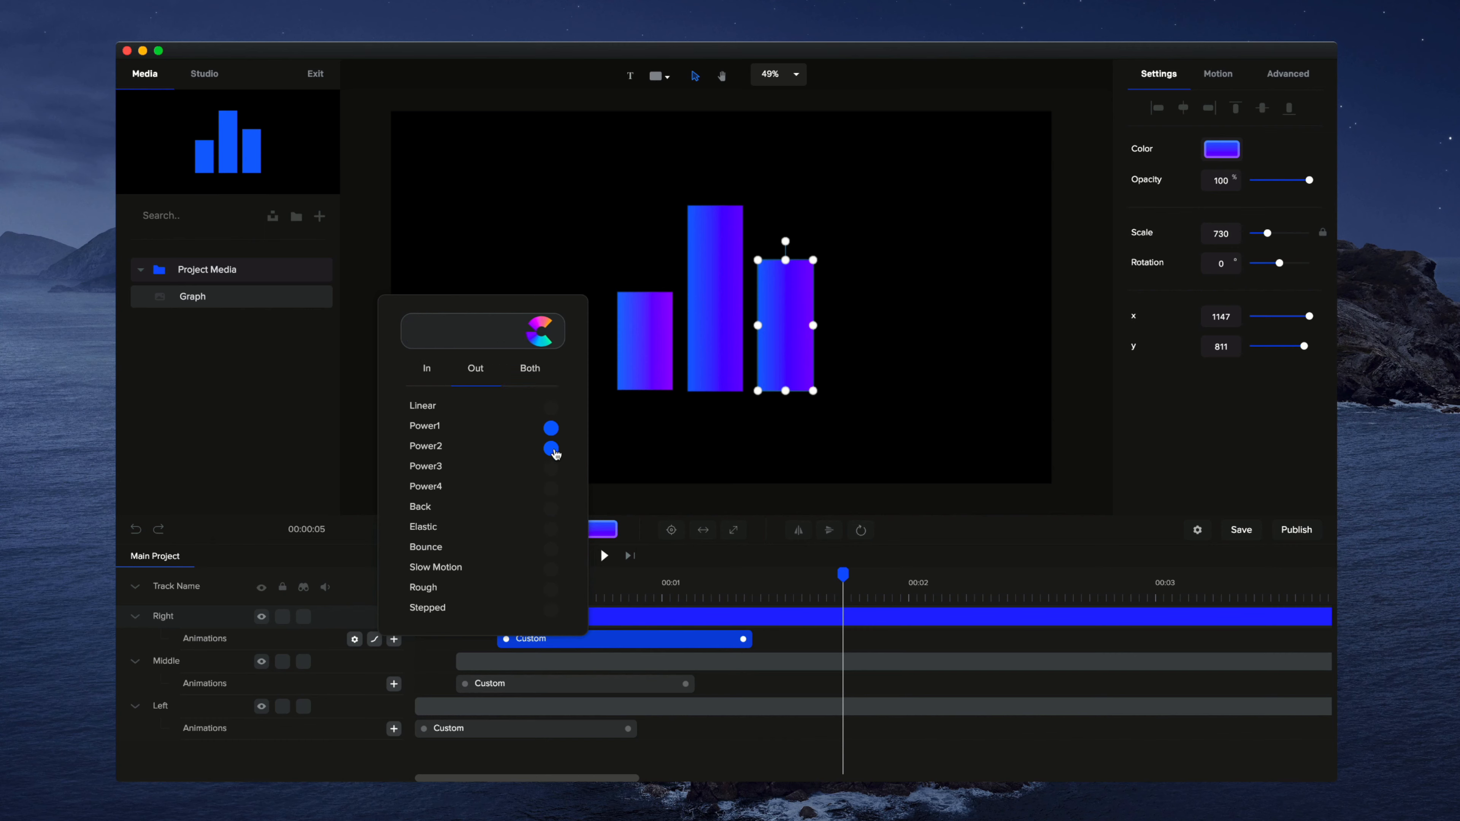
left_click(551, 467)
left_click(551, 489)
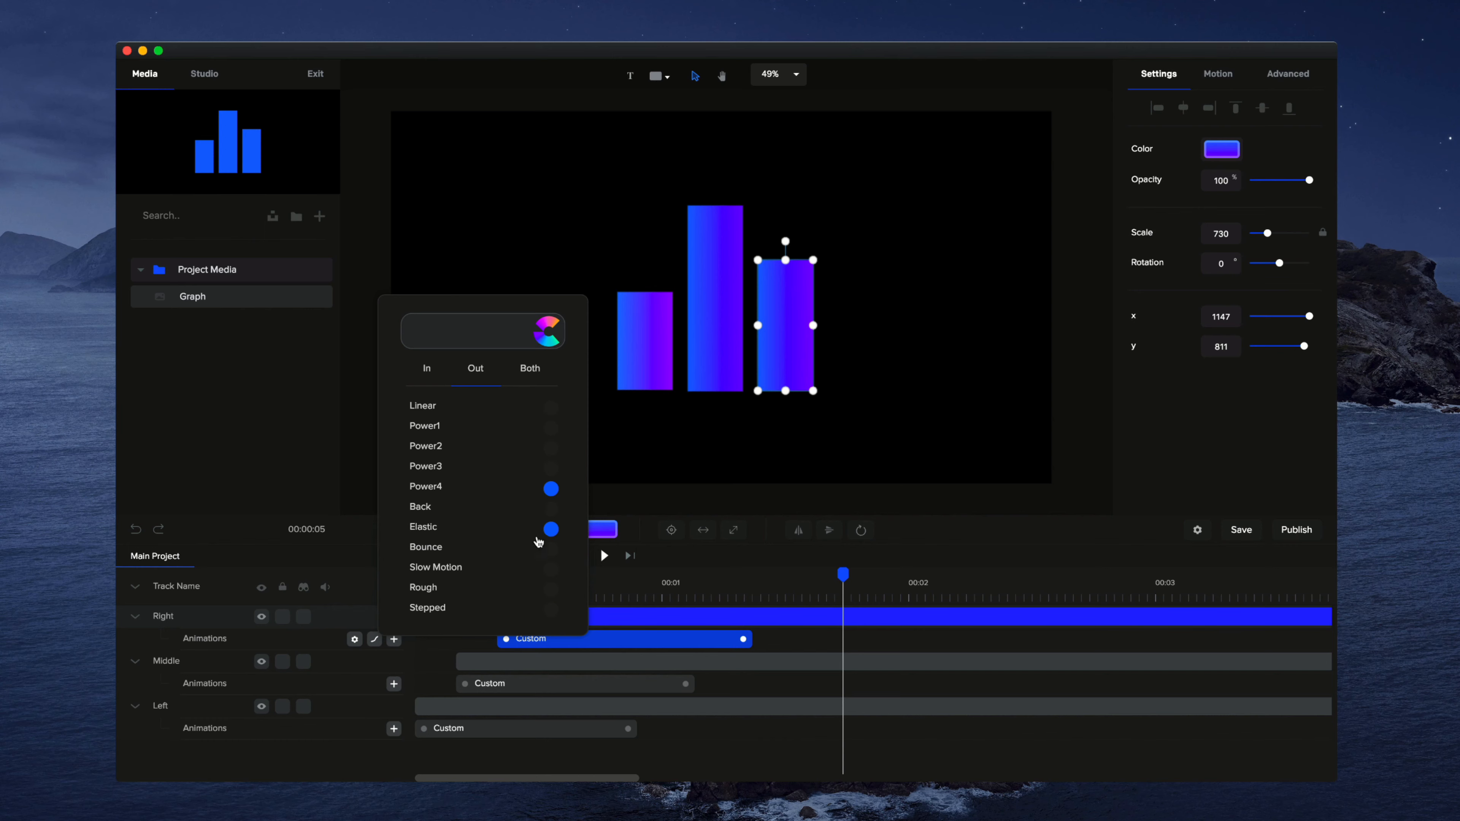
left_click(551, 510)
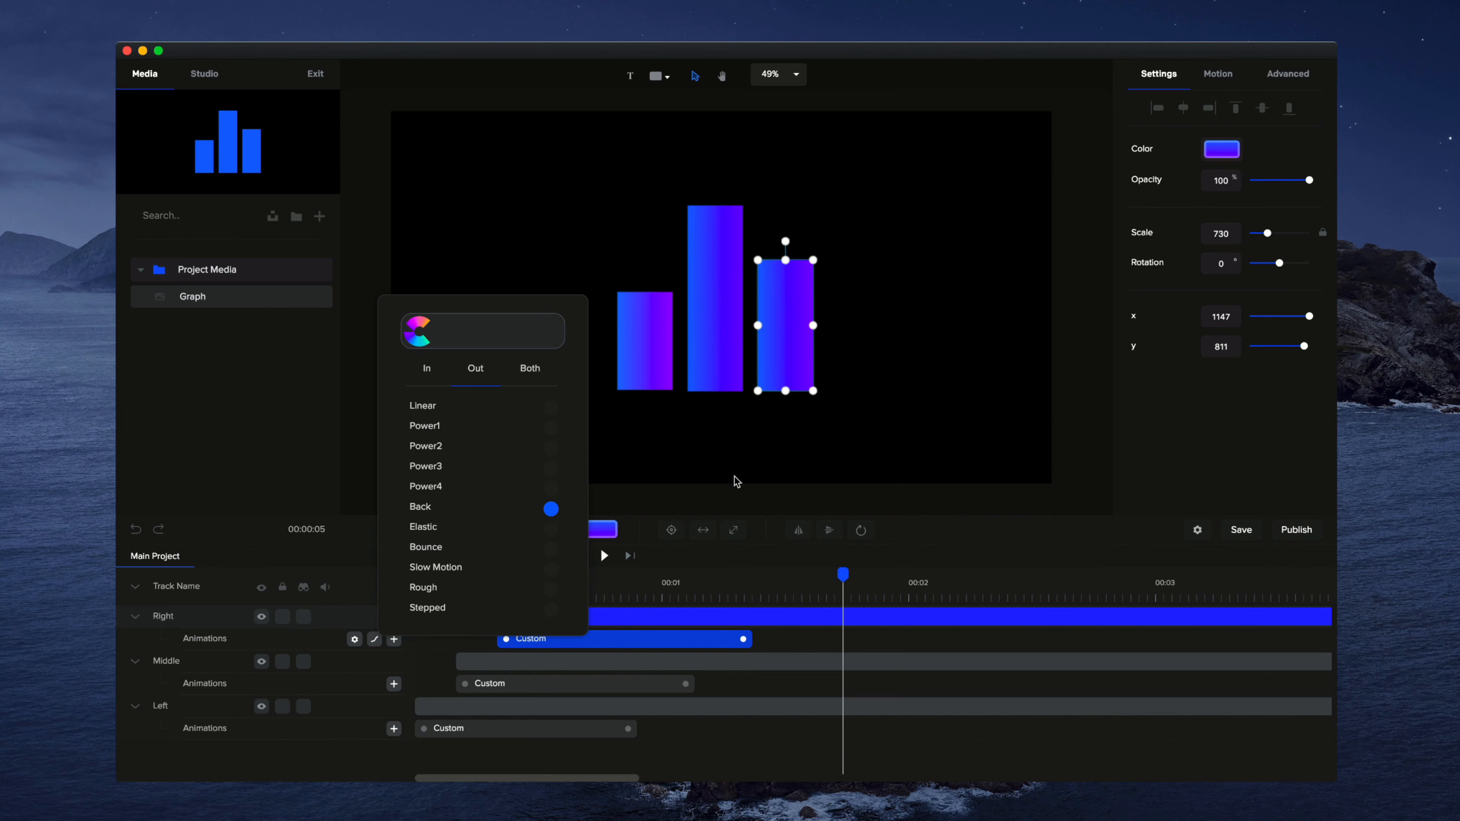
left_click(724, 467)
Step: Apply Back easing in the Out direction to the middle bar's custom animation
right_click(597, 683)
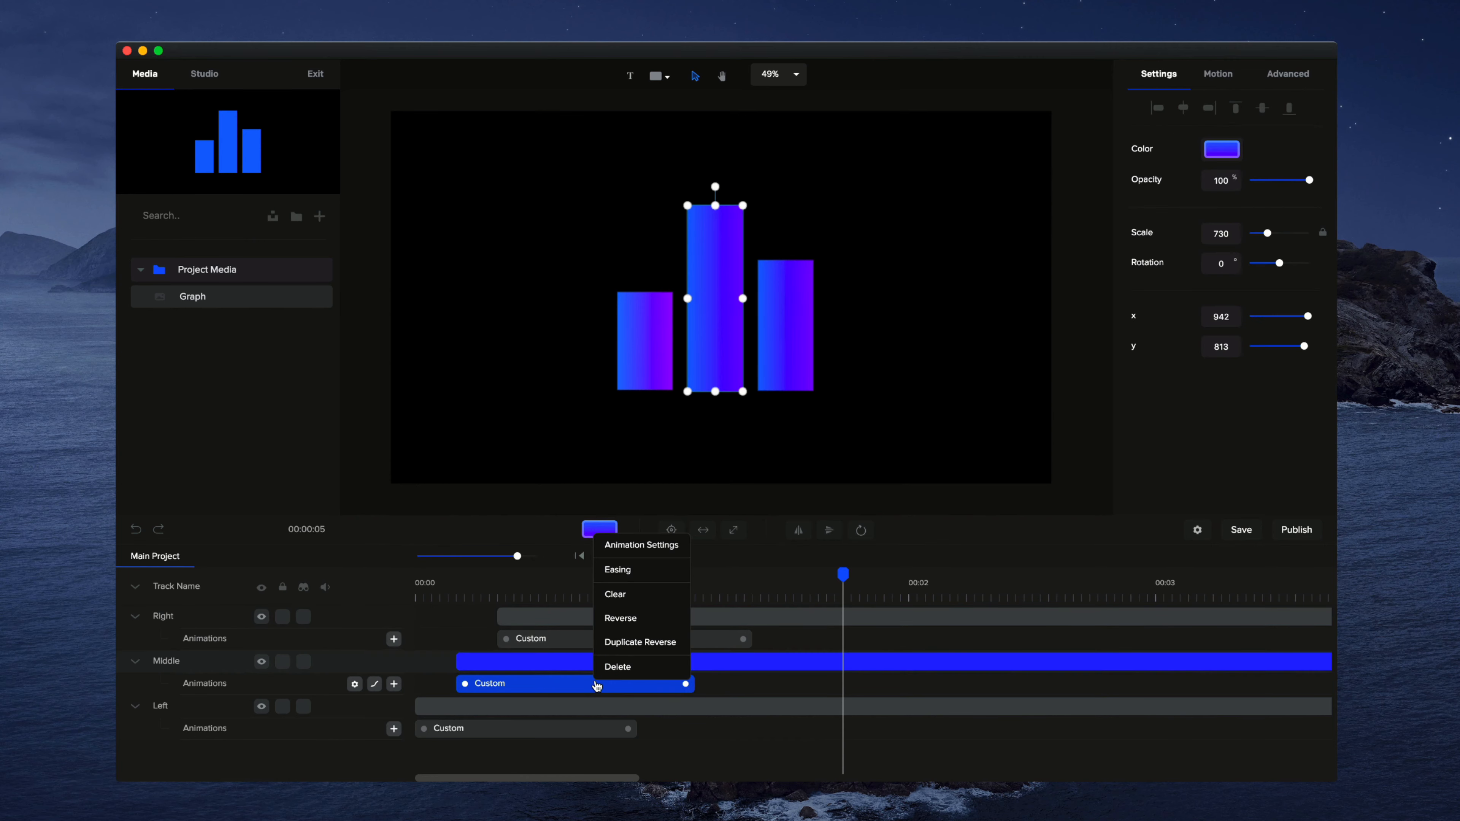
left_click(620, 569)
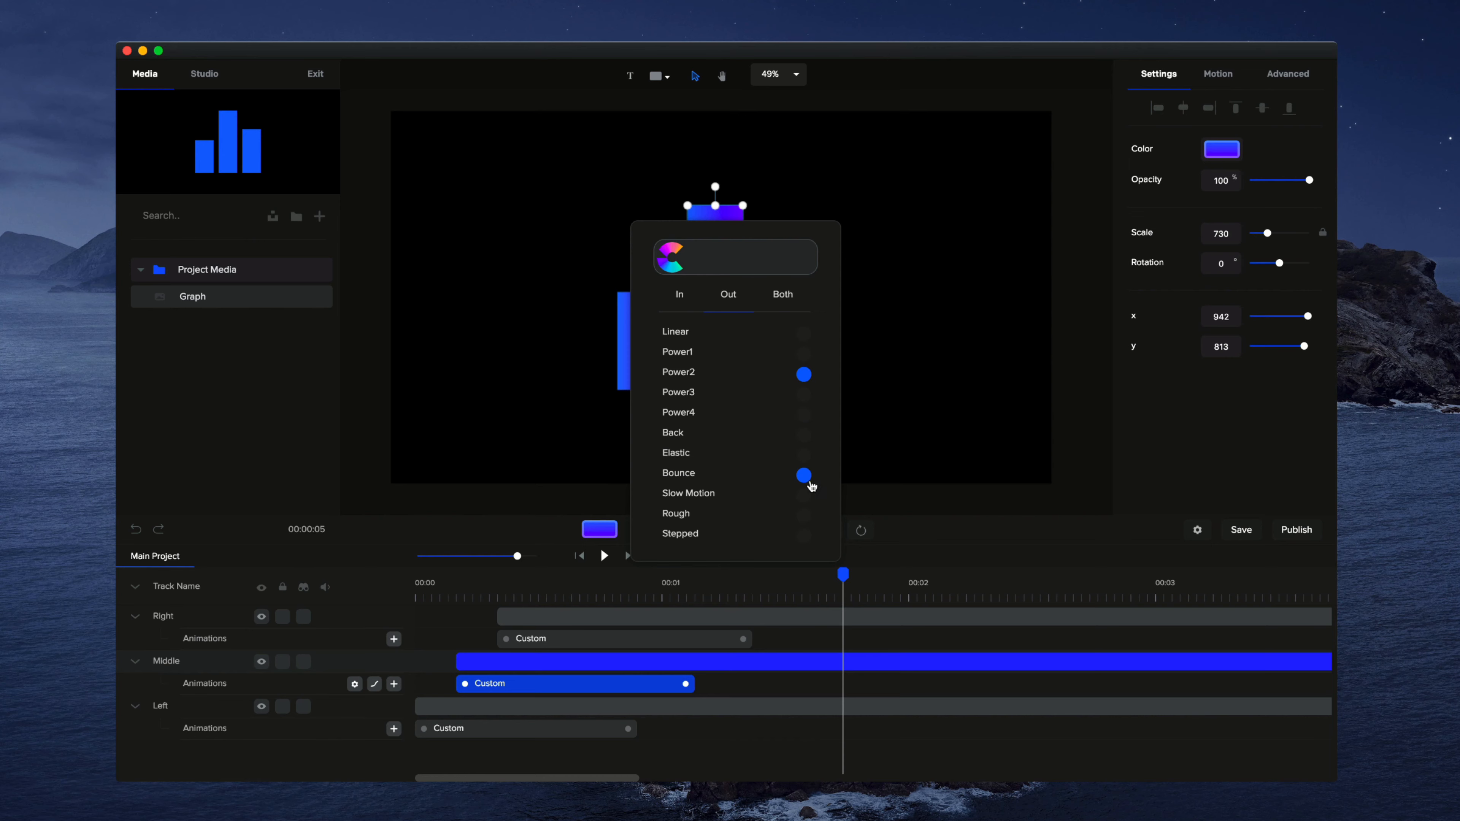
left_click(804, 435)
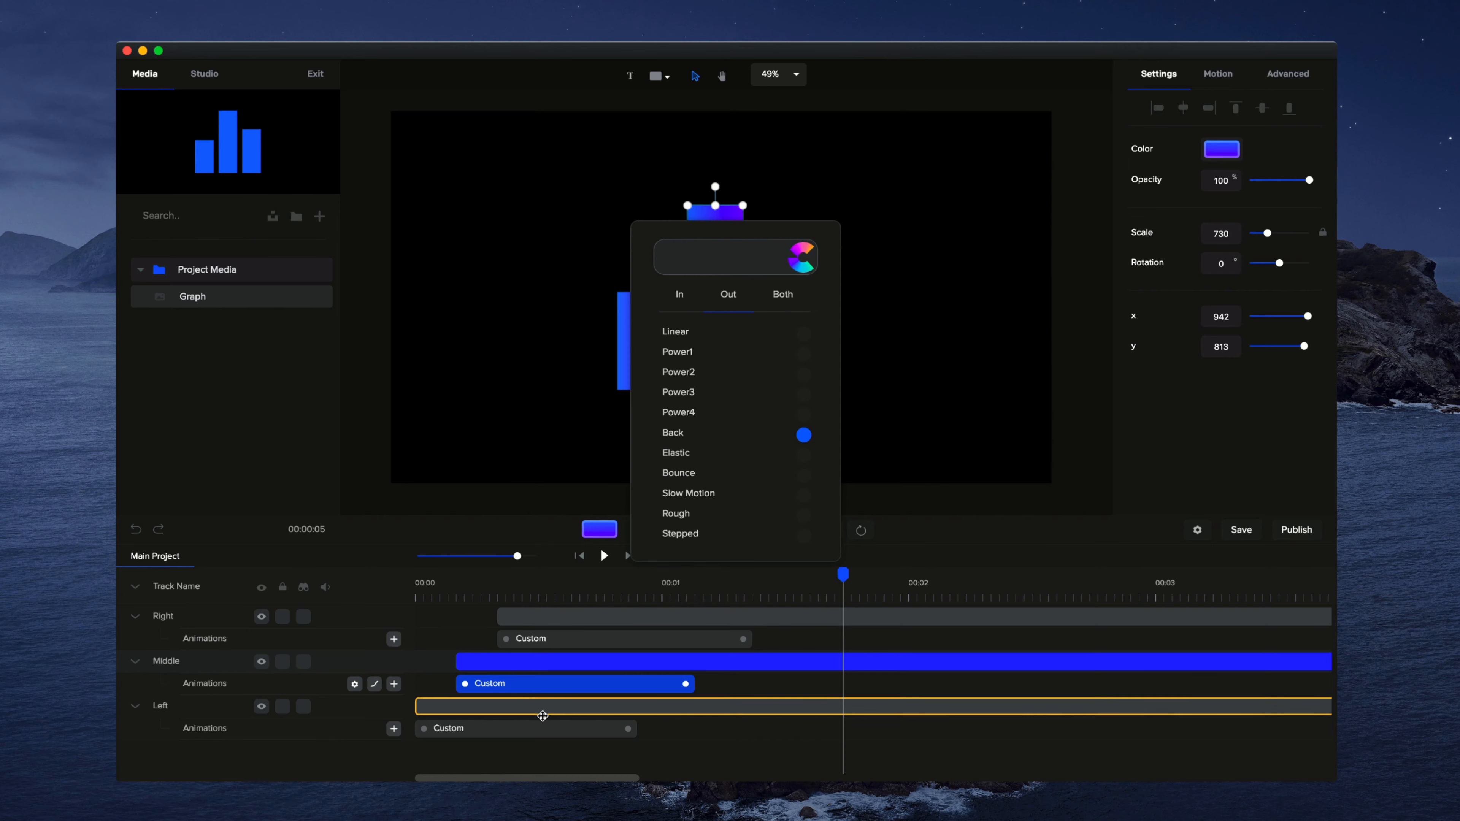
Step: Give the left bar's custom animation Back easing in the Out direction and preview all three bars from the start of the timeline
left_click(535, 730)
right_click(536, 730)
left_click(578, 617)
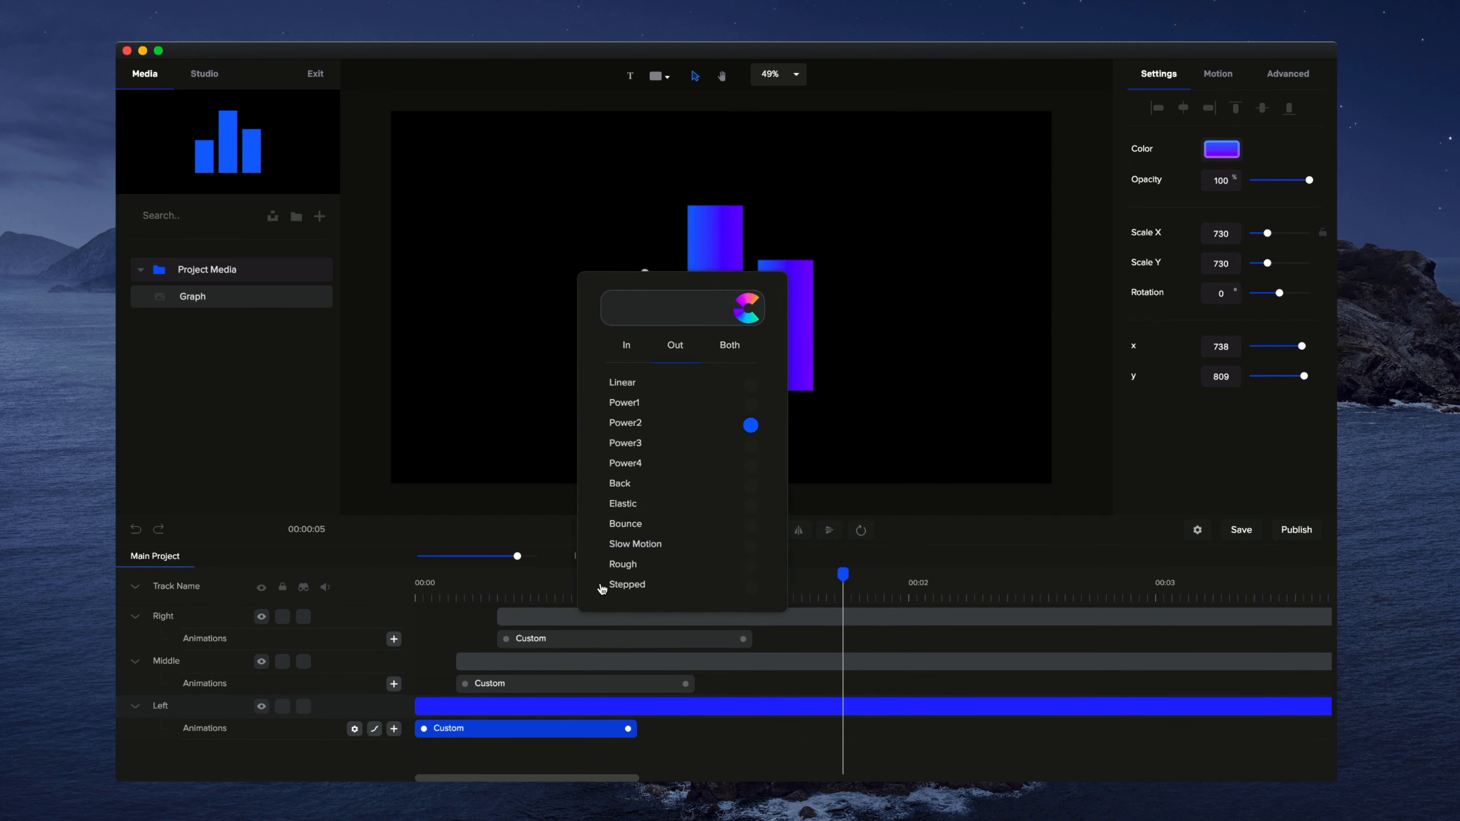
left_click(753, 486)
left_click(889, 479)
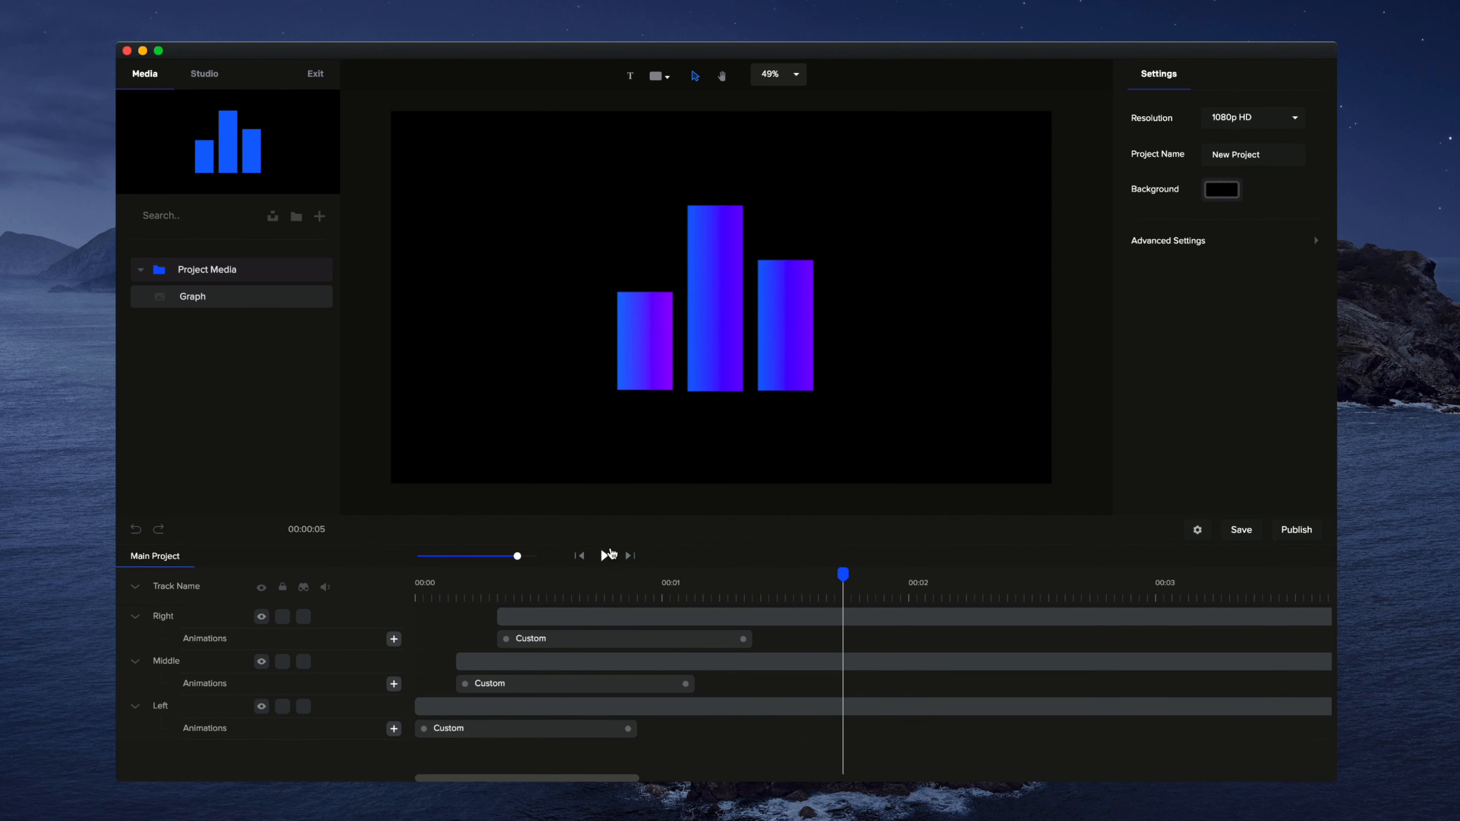
left_click(580, 556)
left_click(605, 556)
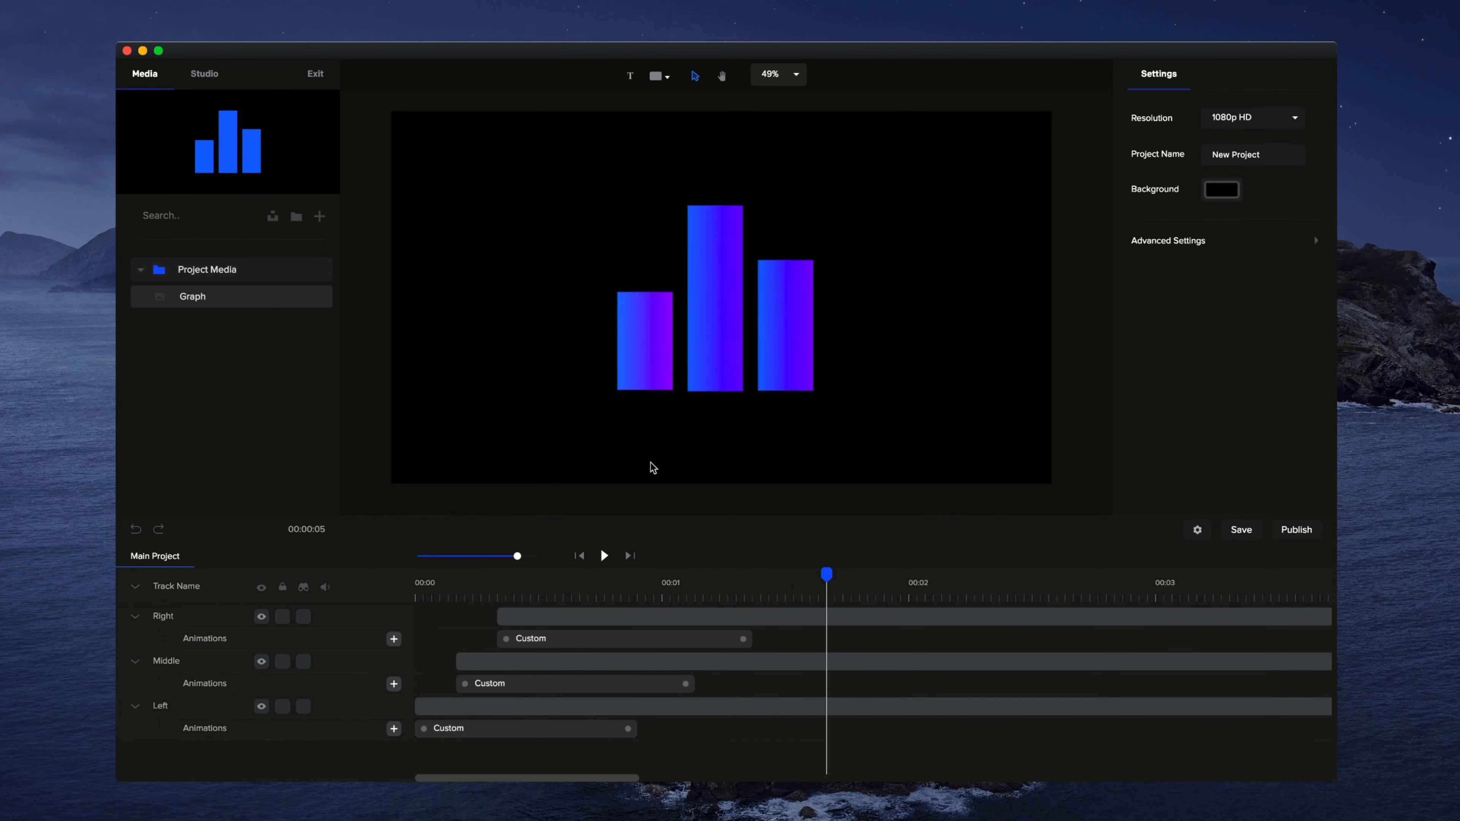
Step: Examine the easing curves and the In, Out and Both directions available for the right bar's custom animation
right_click(603, 645)
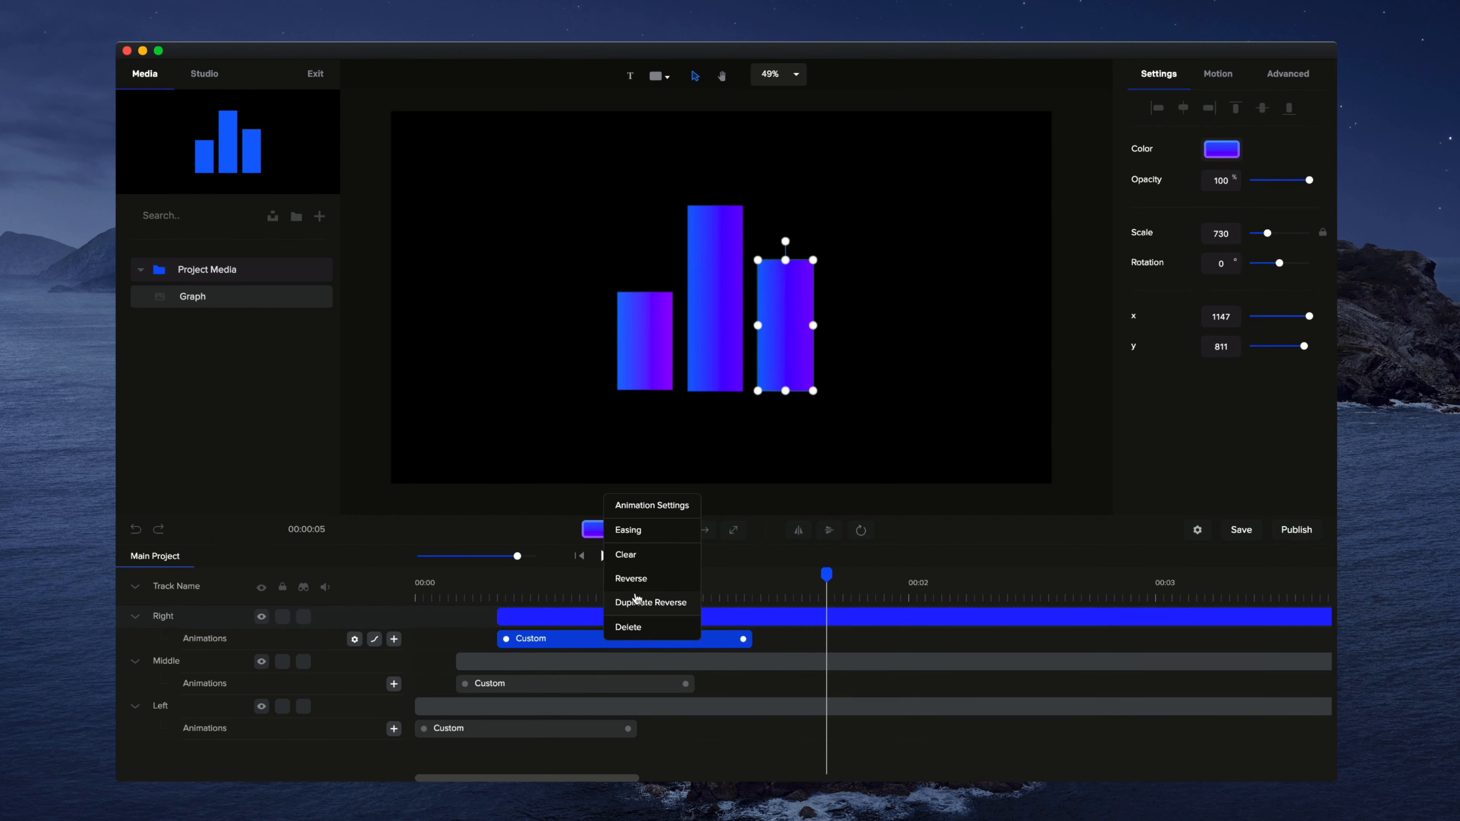
left_click(632, 529)
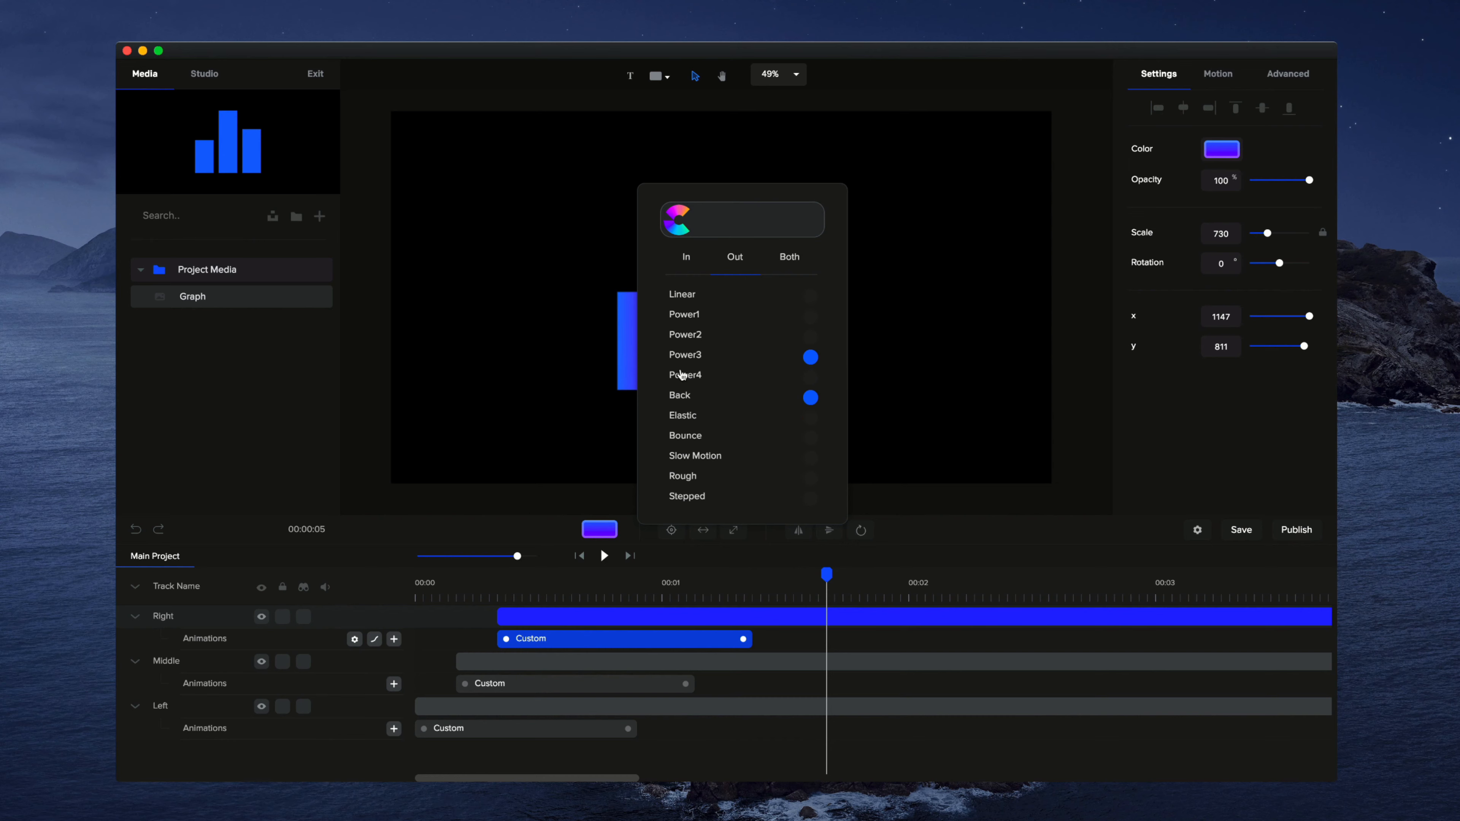
left_click(795, 262)
left_click(889, 305)
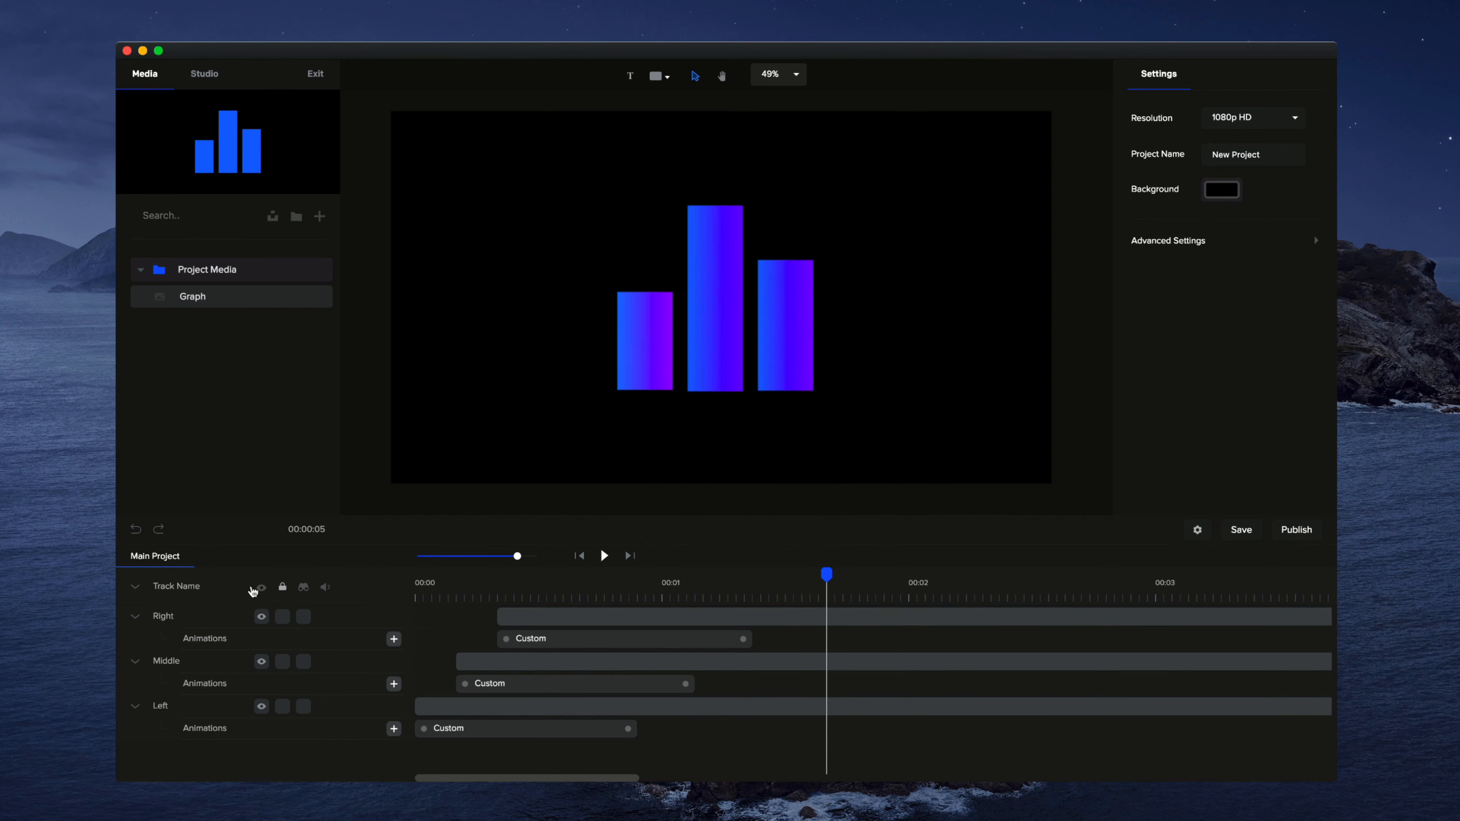
Step: Collapse the animation rows of all tracks in the timeline and play back the graph animation
left_click(137, 589)
left_click(604, 555)
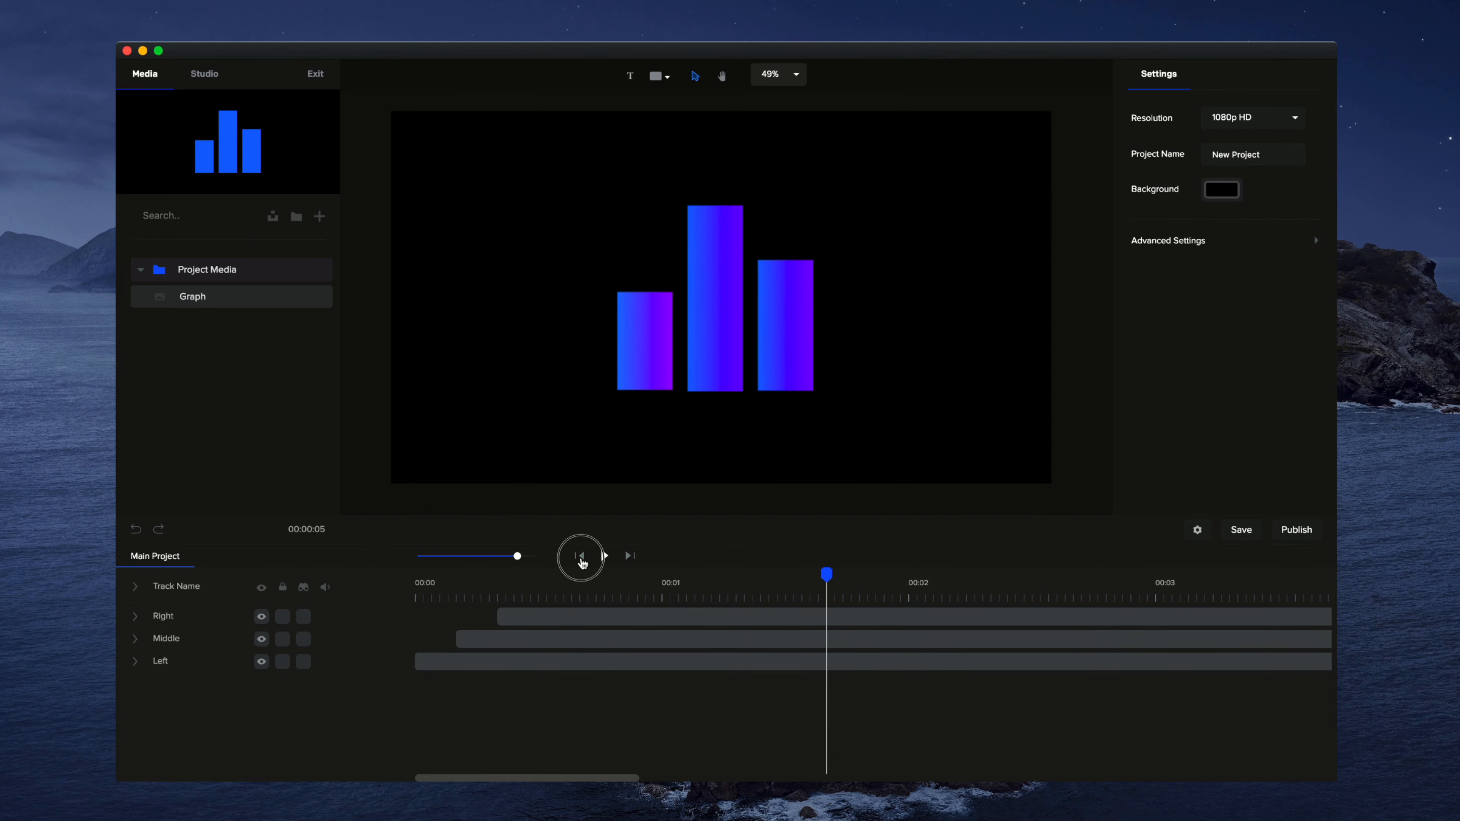
left_click(606, 556)
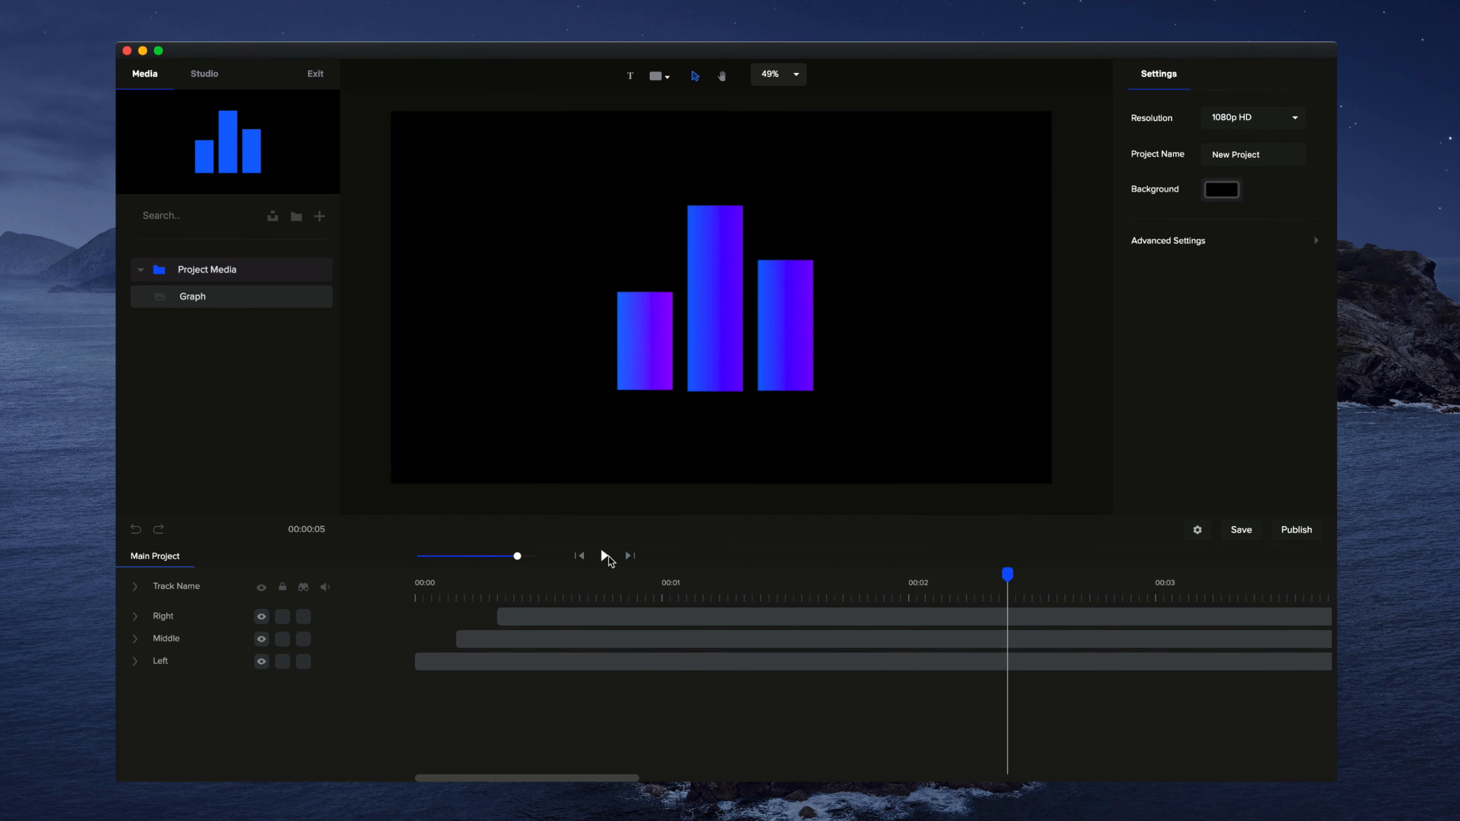